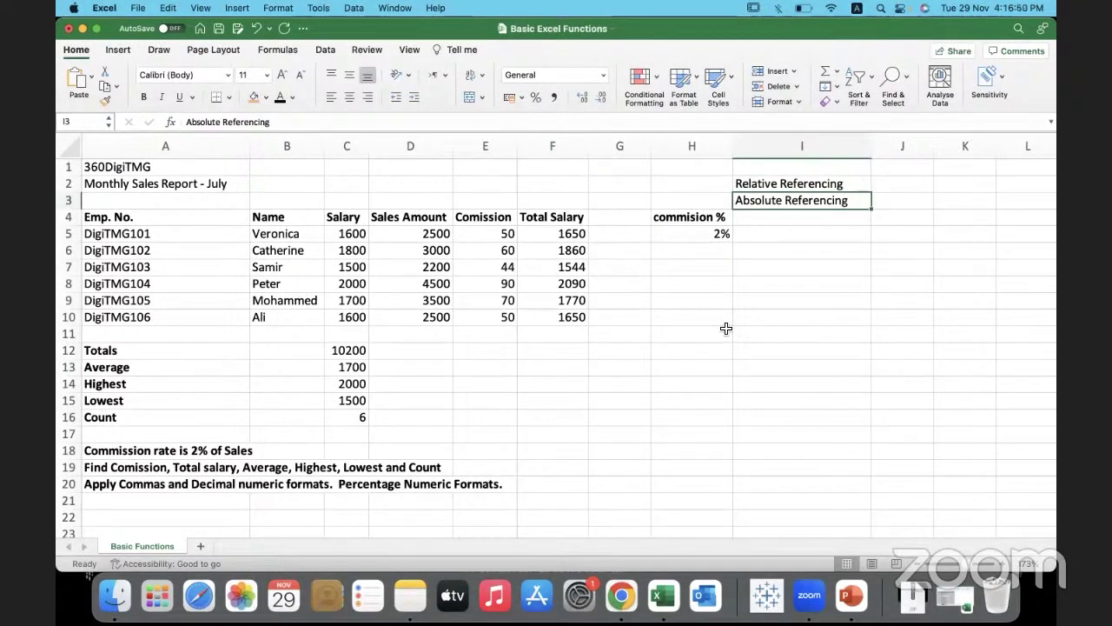
# Step: Close the Basic Excel Functions workbook without saving its changes and bring up IF Statements Practice File
pyautogui.click(672, 381)
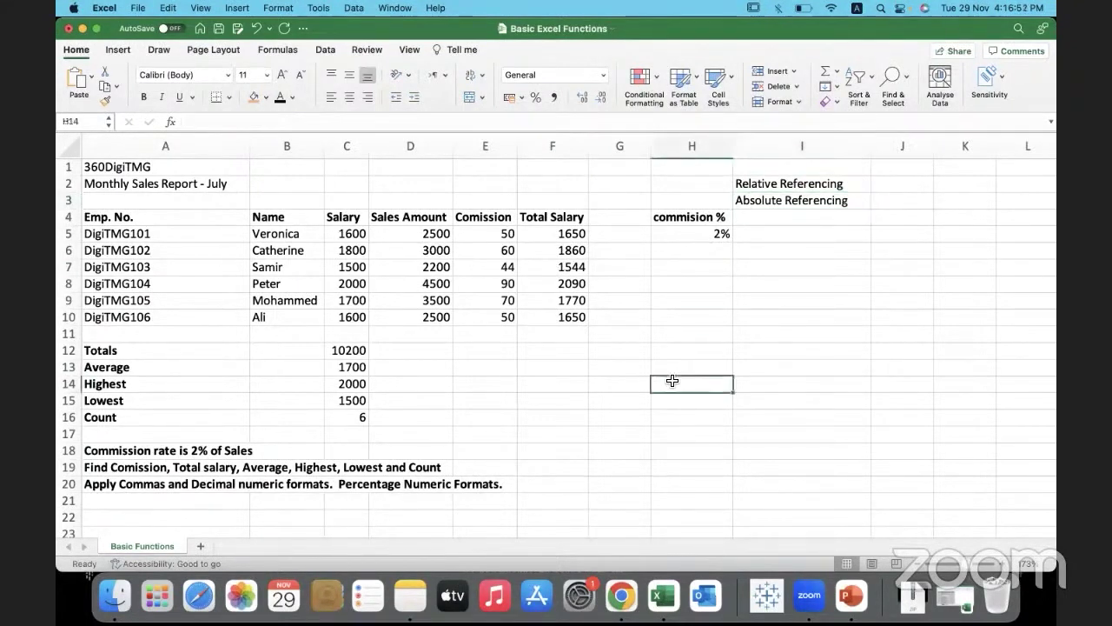
pyautogui.click(70, 29)
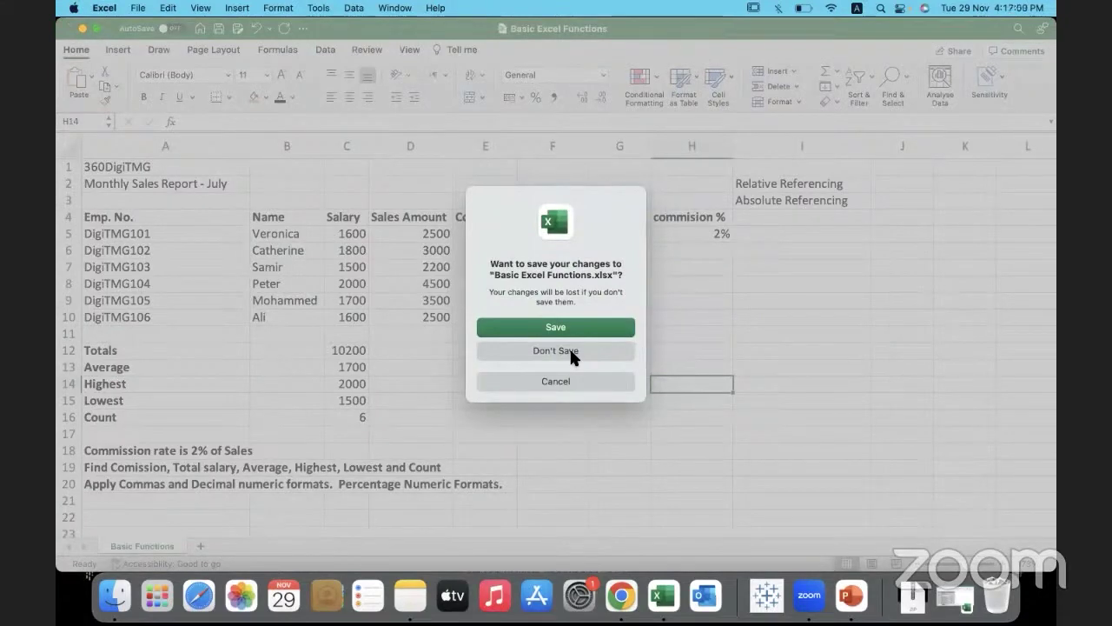
pyautogui.click(571, 352)
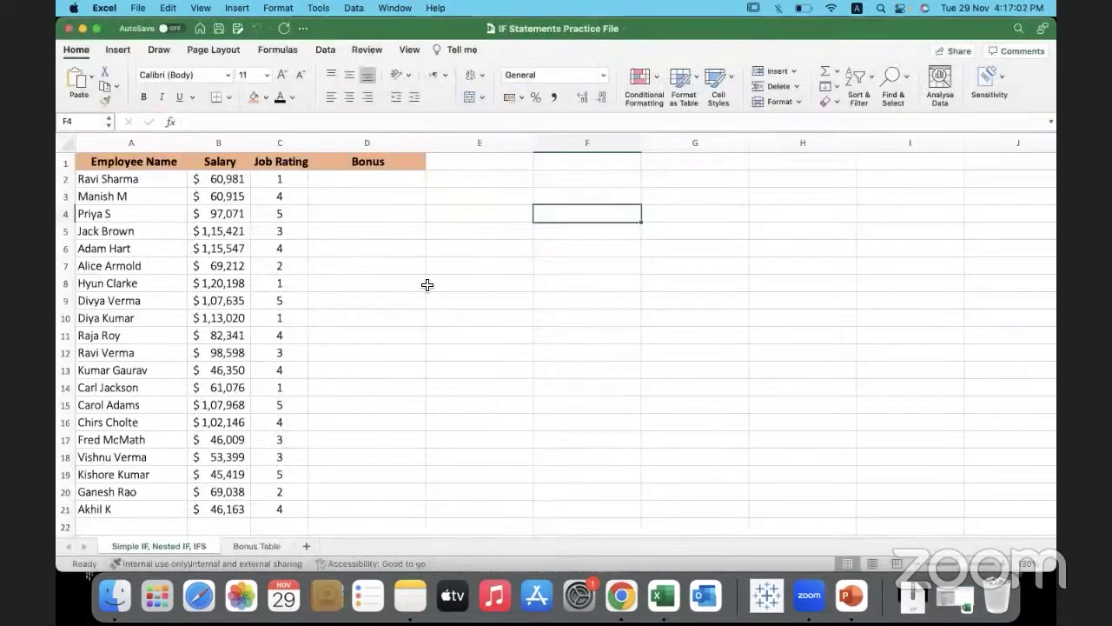
pyautogui.click(427, 284)
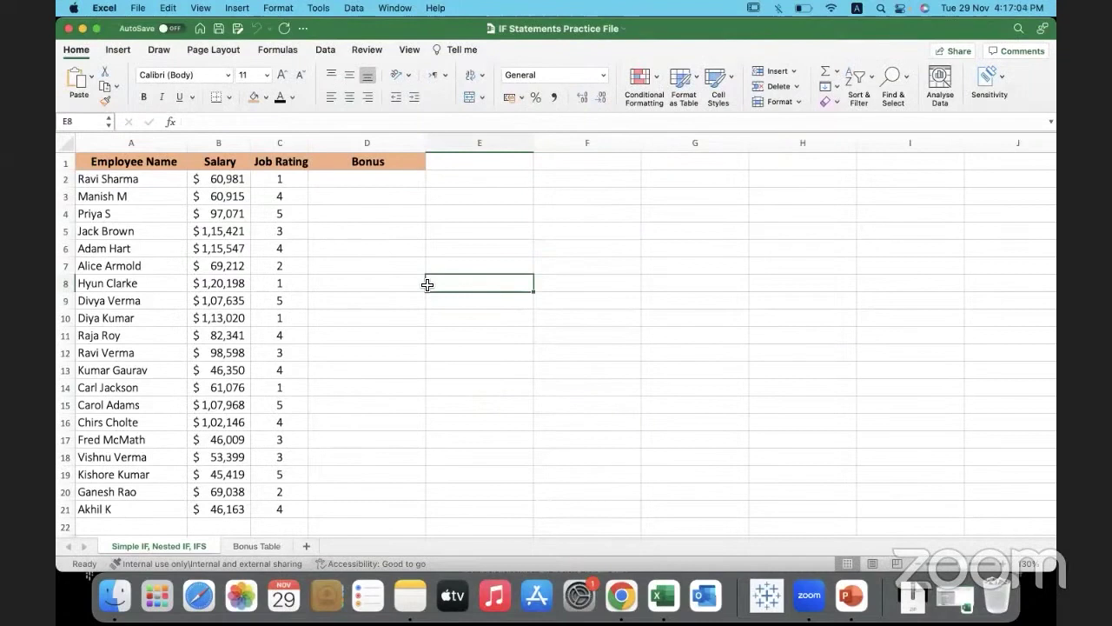
# Step: Enter the note "If - Logical Statement" in cell F2
pyautogui.click(611, 177)
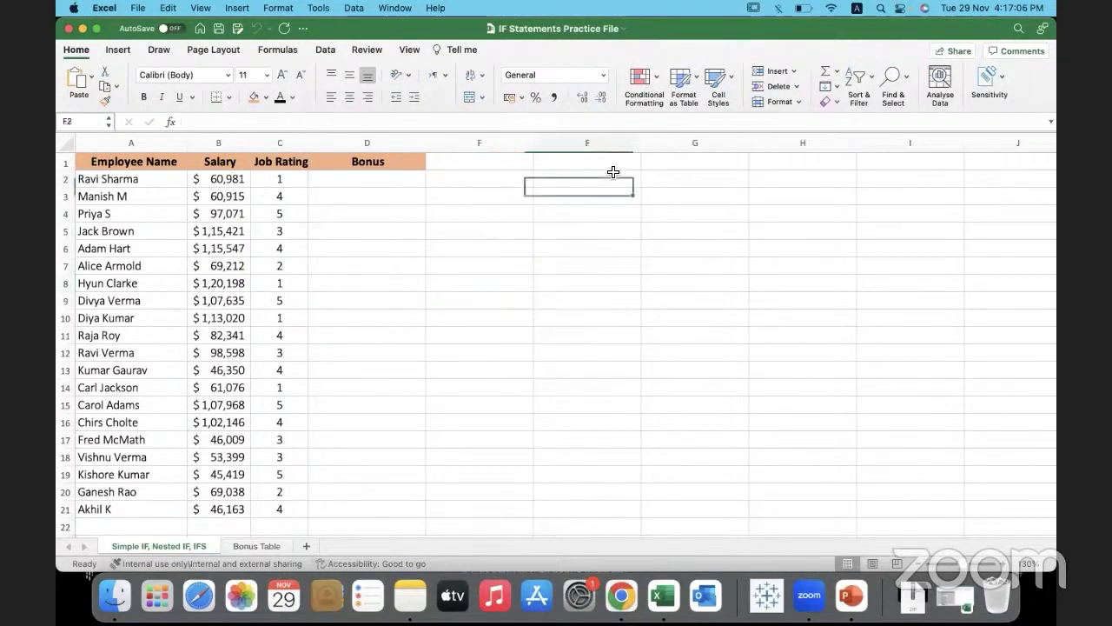
pyautogui.write('If')
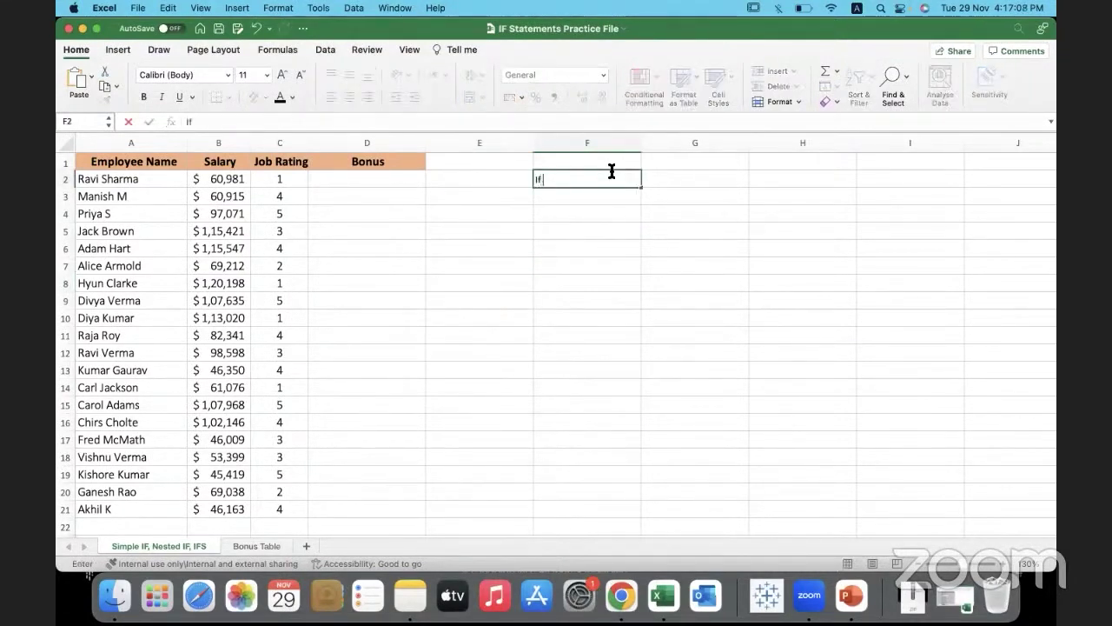
pyautogui.write(' - Logical Statemnt')
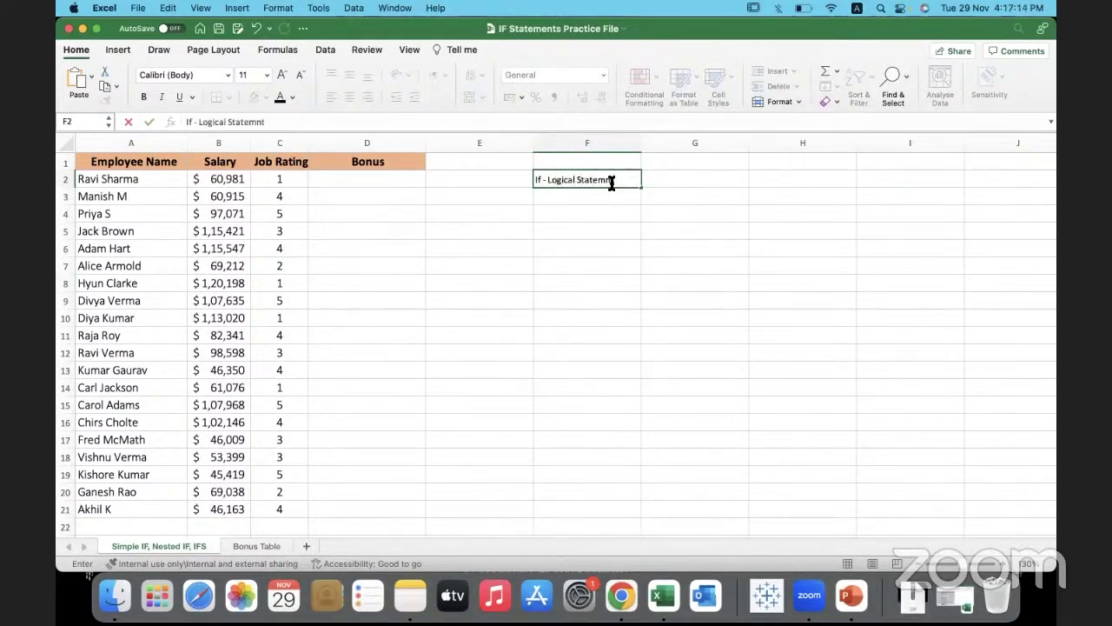
pyautogui.press('BackSpace')
pyautogui.press('BackSpace')
pyautogui.press('BackSpace')
pyautogui.write('ment')
pyautogui.click(589, 281)
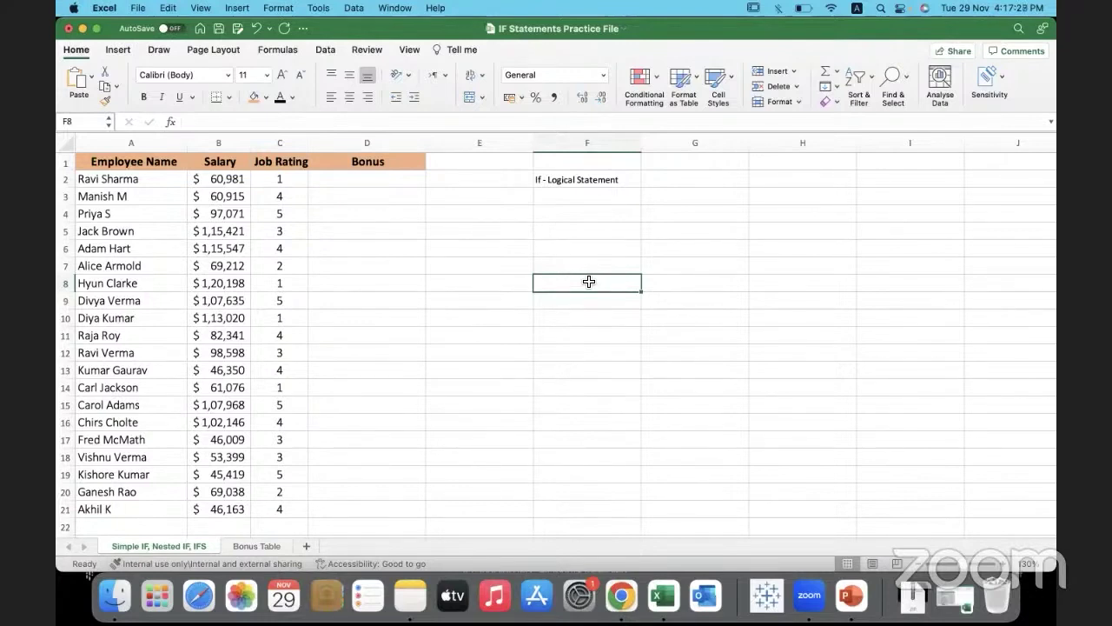
# Step: Start an IF formula in cell F3 to examine the function's arguments, and discard the entry
pyautogui.click(551, 205)
pyautogui.write('=')
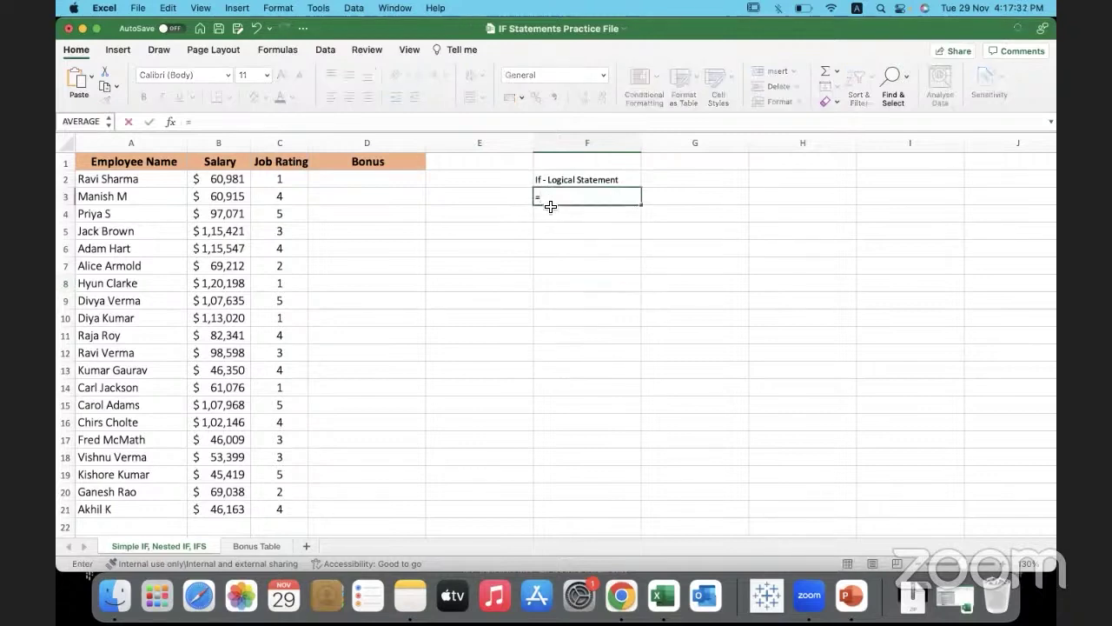
pyautogui.write('if(')
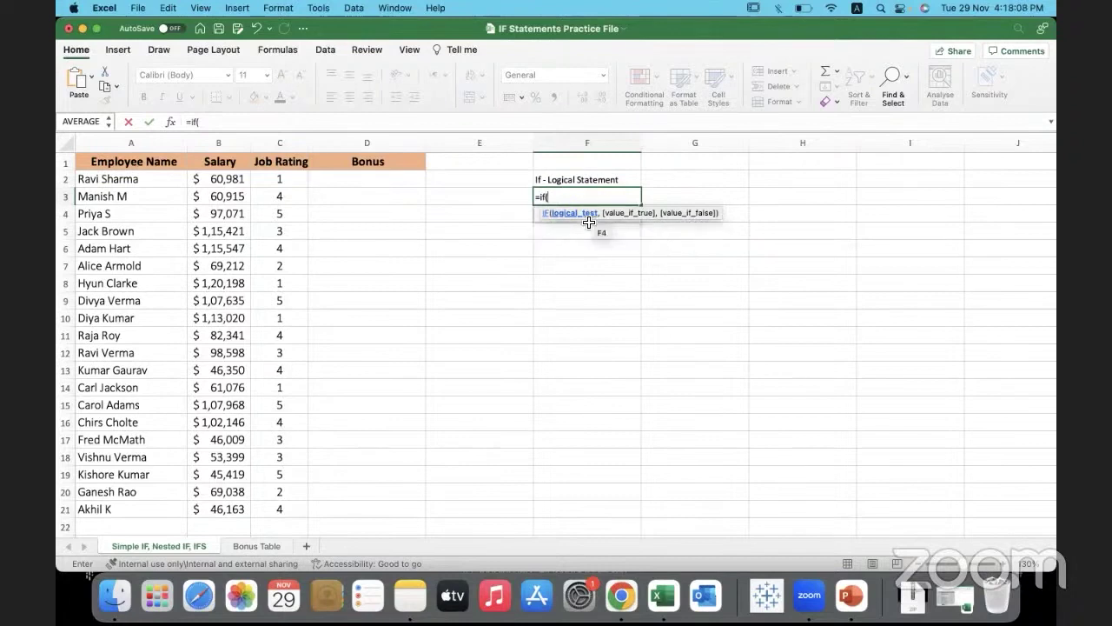
pyautogui.press('Escape')
# Step: Delete the "If - Logical Statement" note from cell F2
pyautogui.click(591, 179)
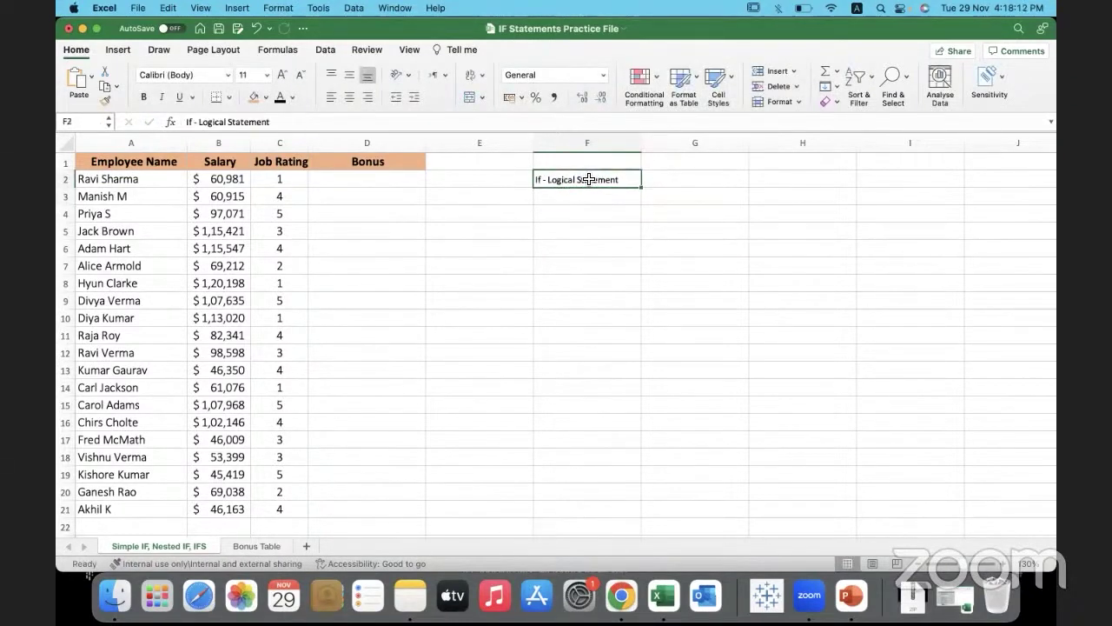
pyautogui.press('Delete')
pyautogui.click(491, 286)
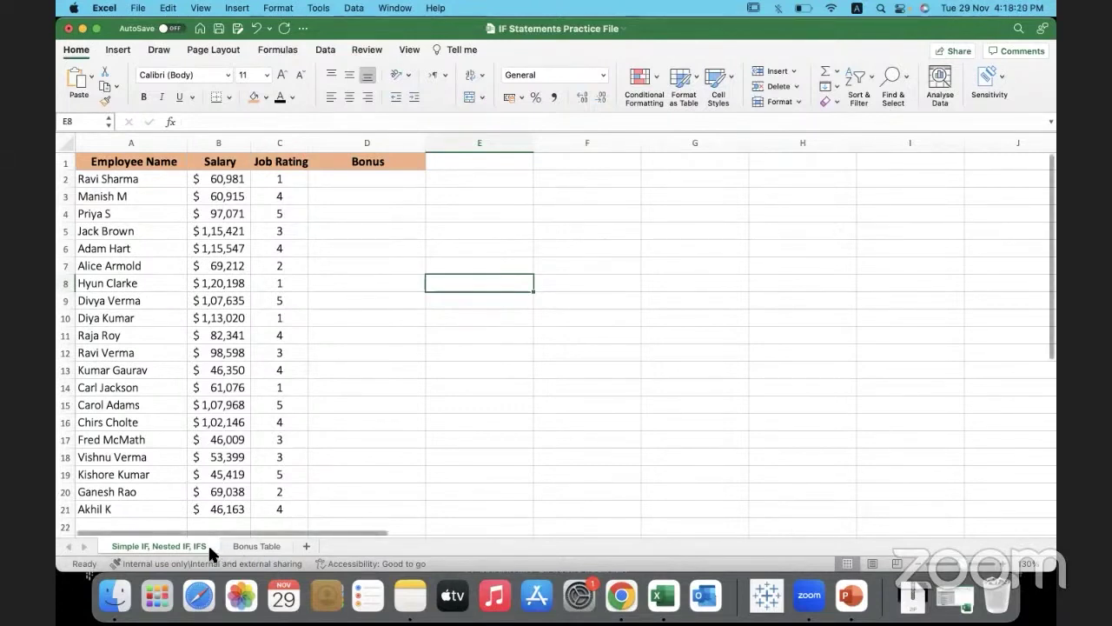
# Step: Examine the list of available logical functions, including IF and IFS, and close it without inserting one
pyautogui.click(379, 262)
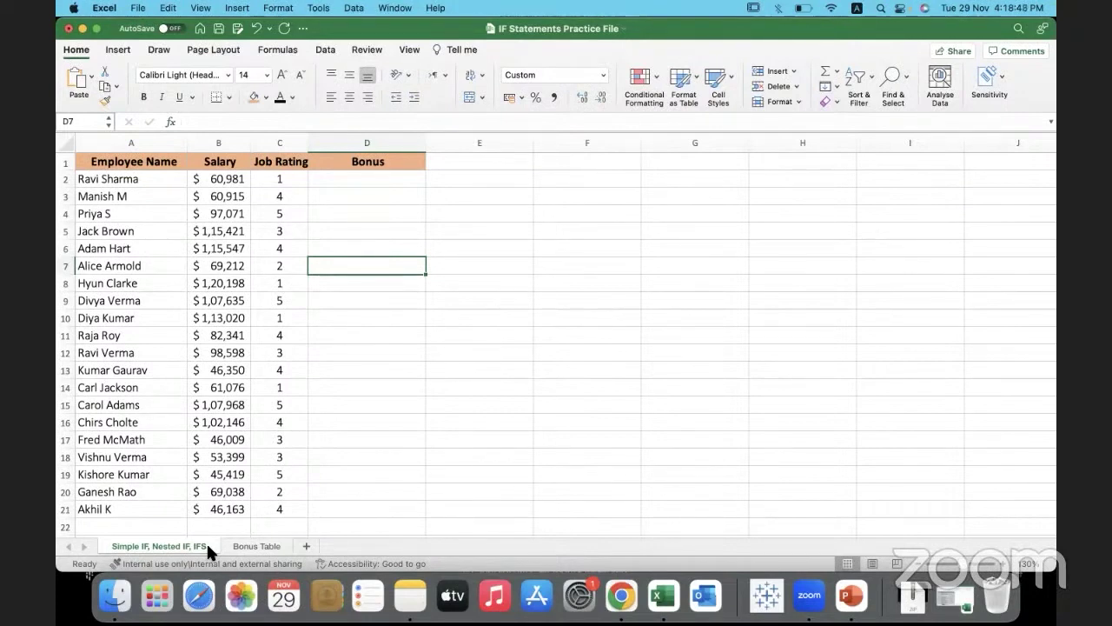
pyautogui.click(278, 50)
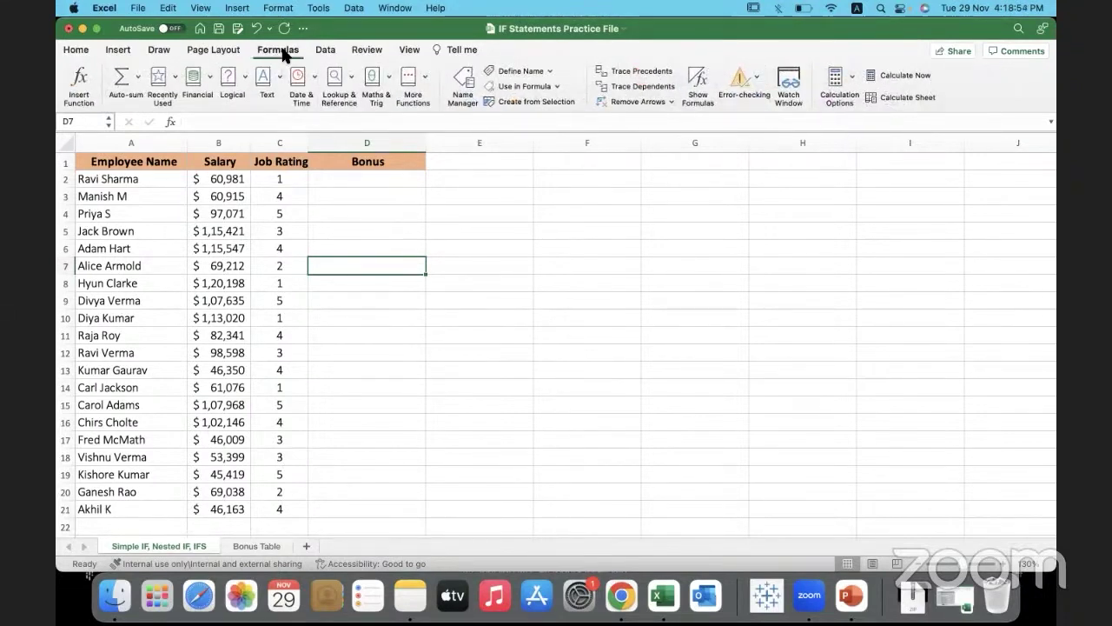
pyautogui.click(244, 77)
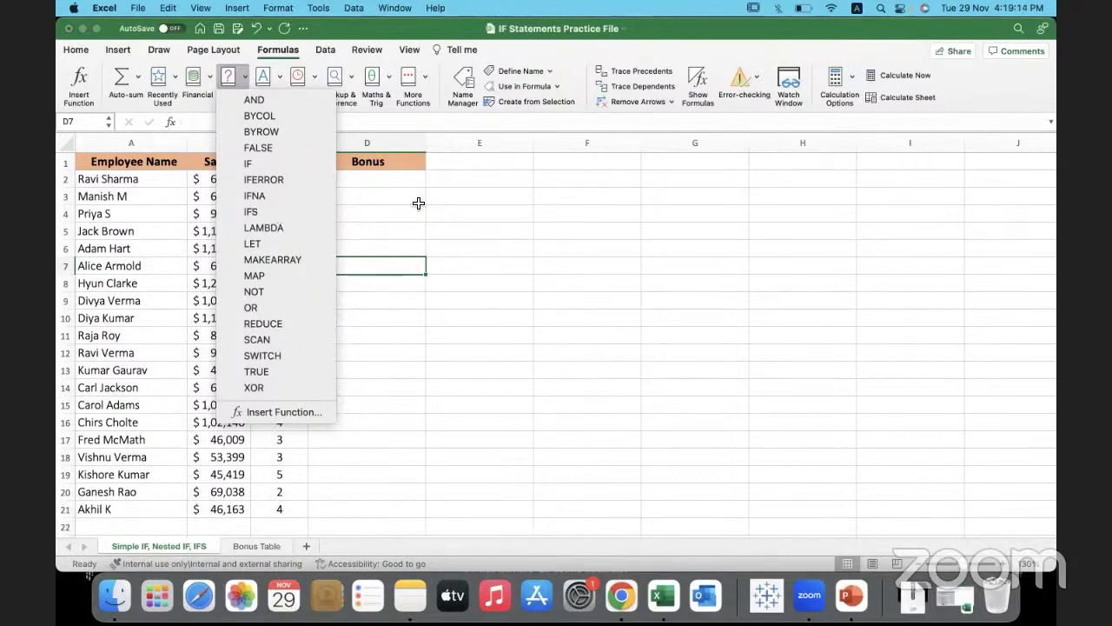
pyautogui.click(472, 216)
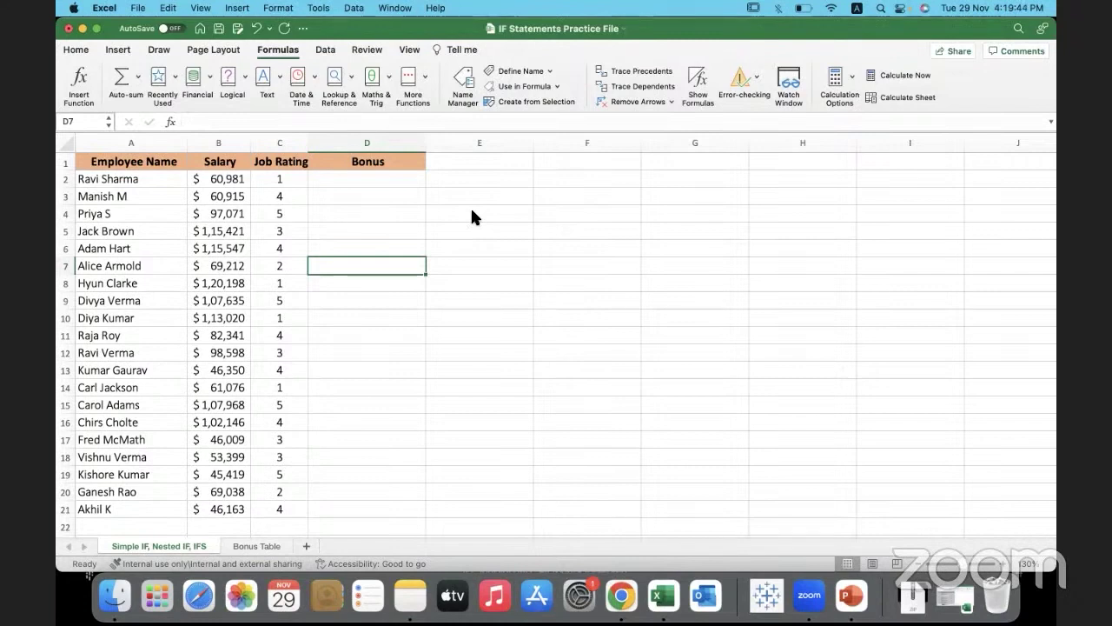
# Step: Examine the Employee Name, Salary and Job Rating columns, comparing the job ratings in cells C2 and C4
pyautogui.click(165, 141)
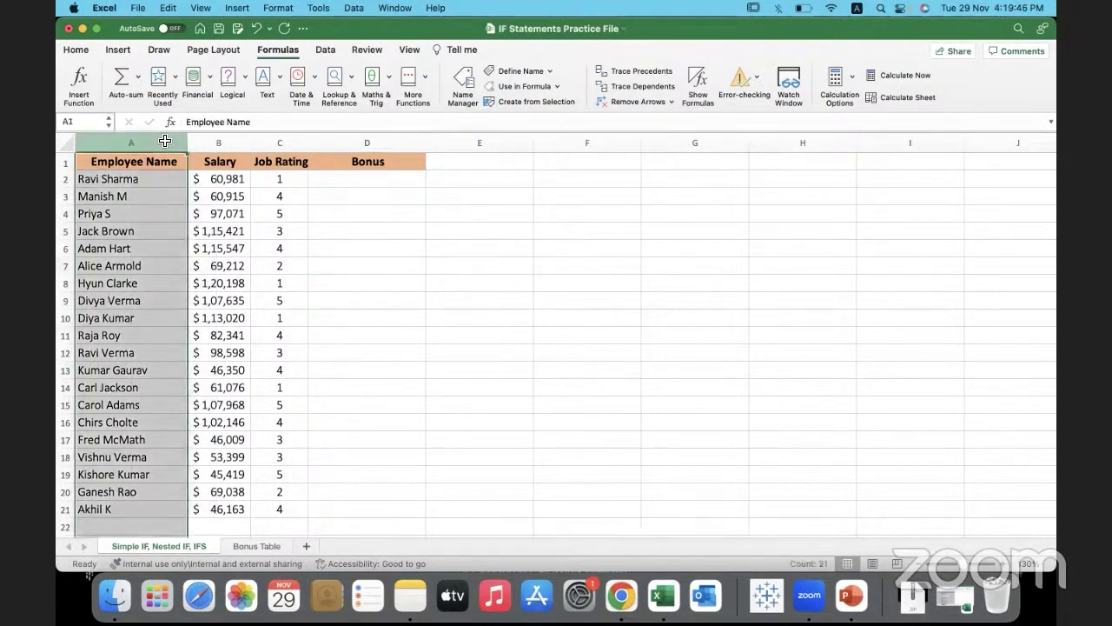
pyautogui.click(224, 135)
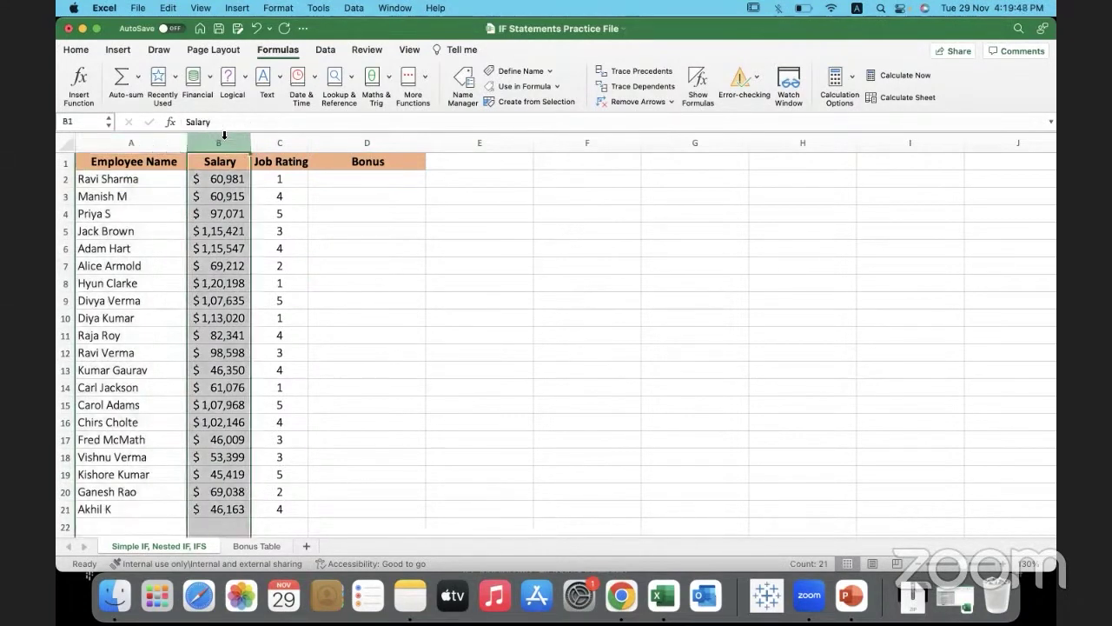
pyautogui.click(280, 141)
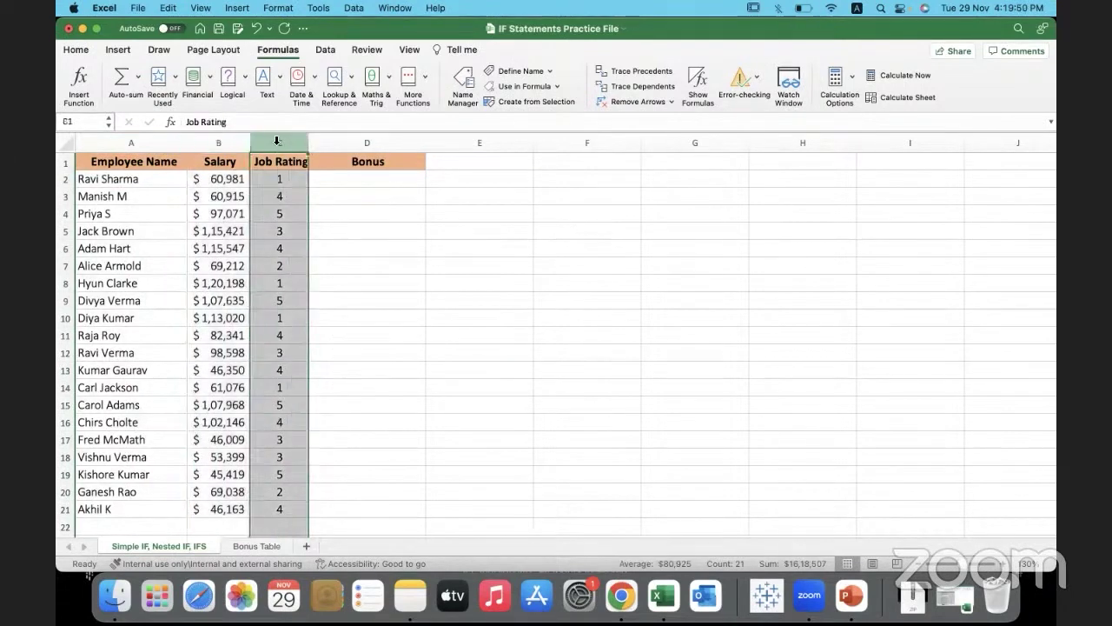
pyautogui.click(313, 145)
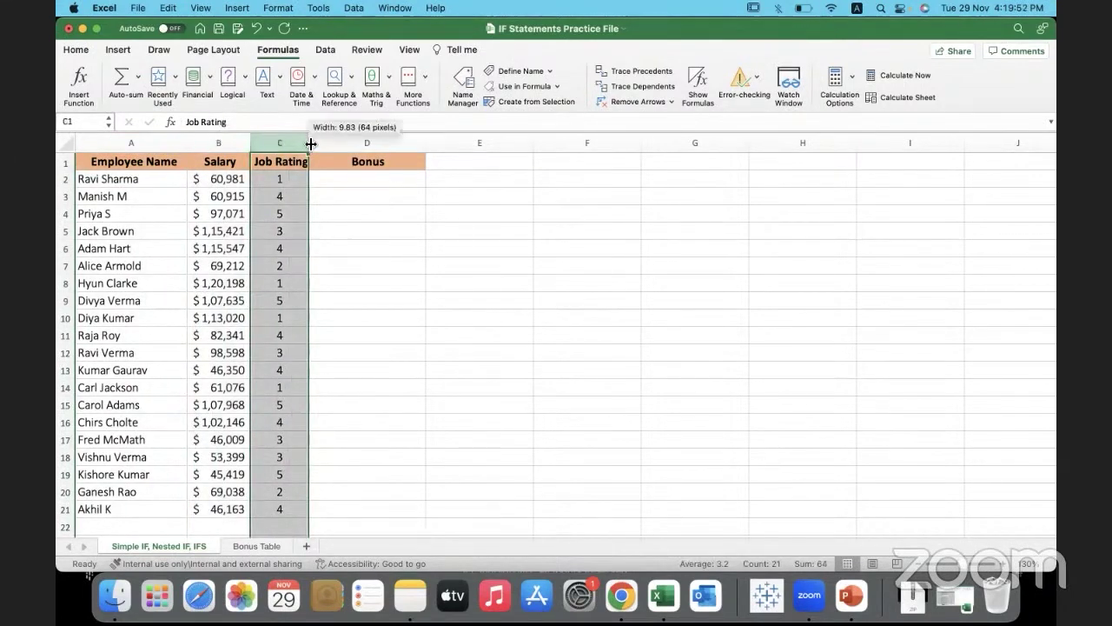
pyautogui.press('Return')
pyautogui.click(301, 185)
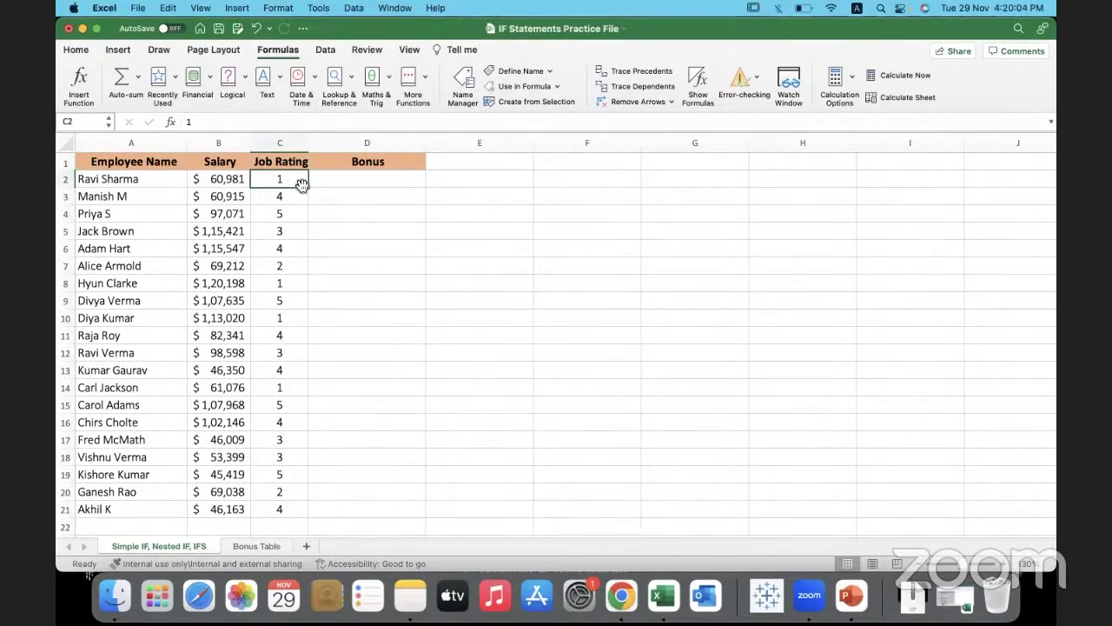
pyautogui.click(298, 216)
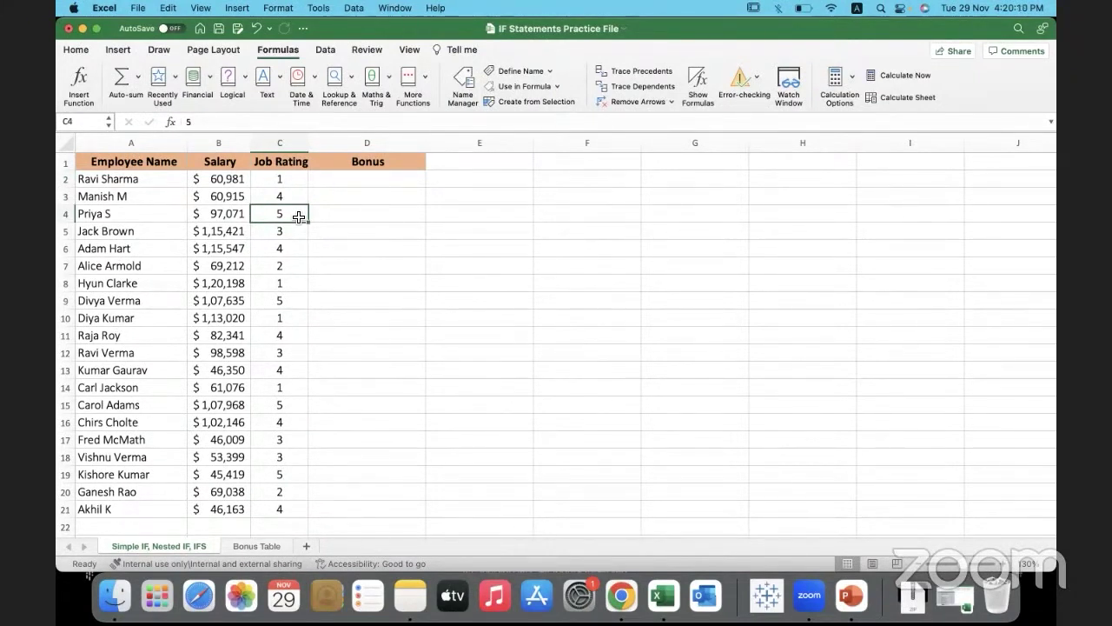
pyautogui.click(300, 186)
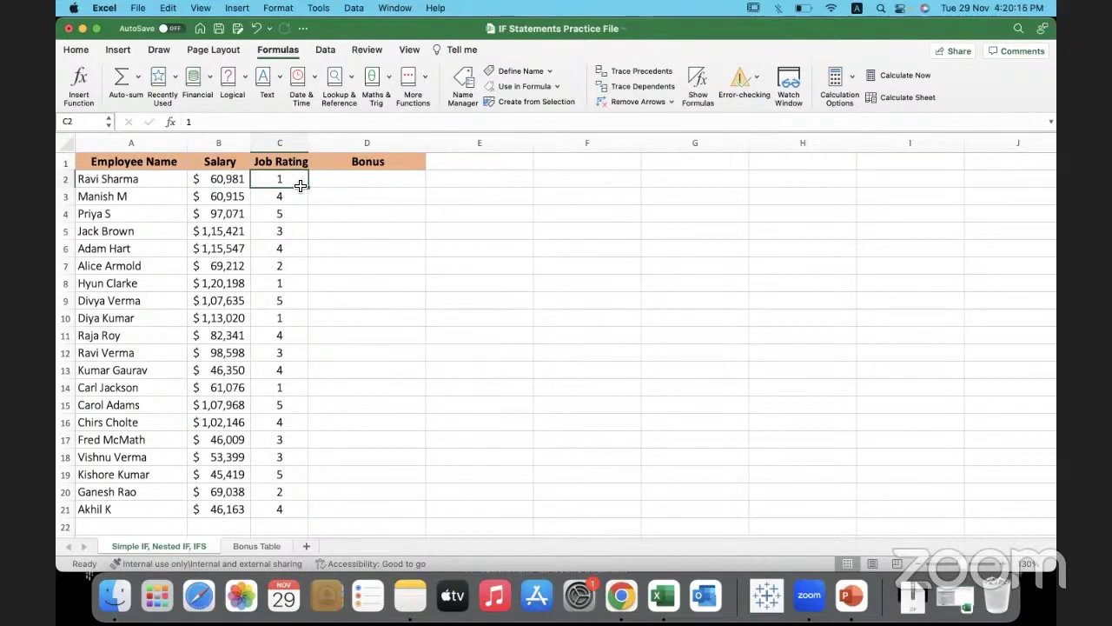
pyautogui.click(298, 217)
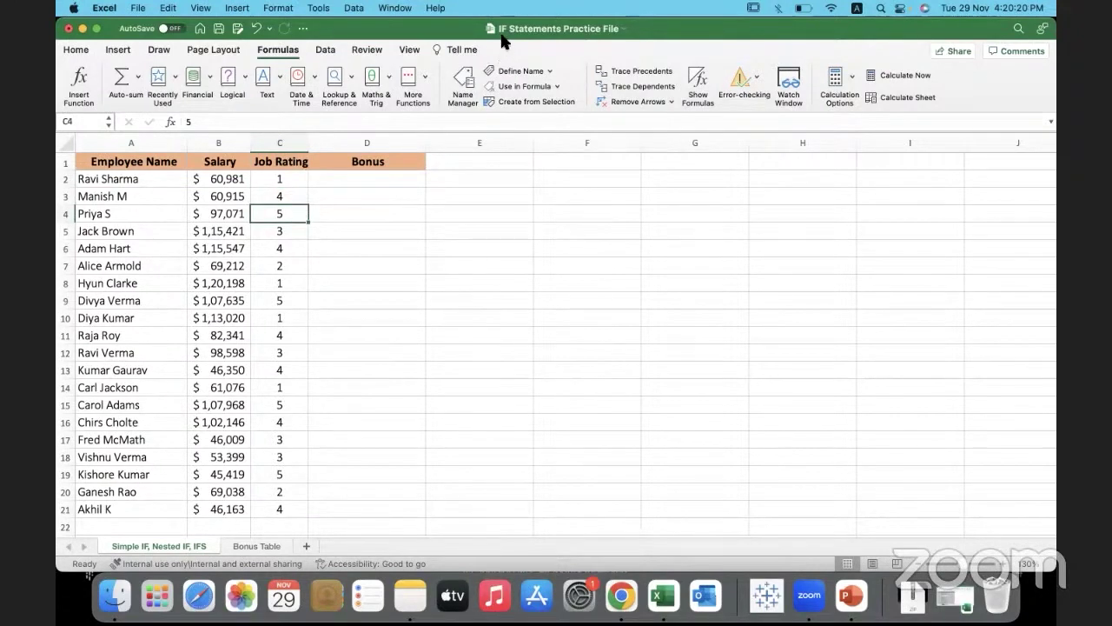
pyautogui.click(294, 186)
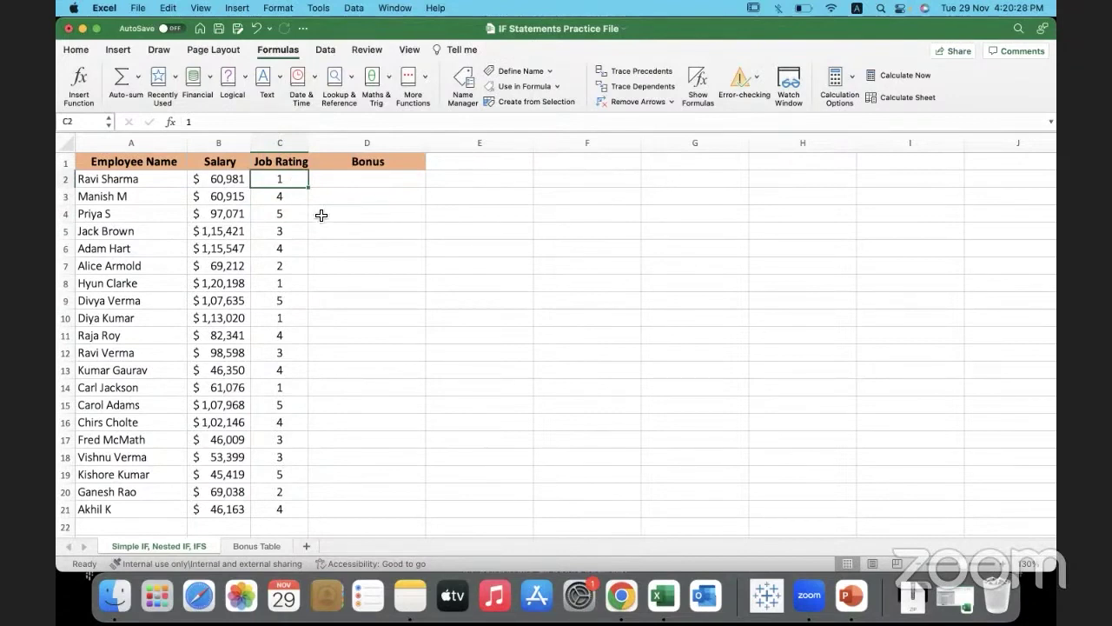
# Step: Format the Salary column as Currency, and switch it to the $ English (United States) accounting format
pyautogui.click(225, 136)
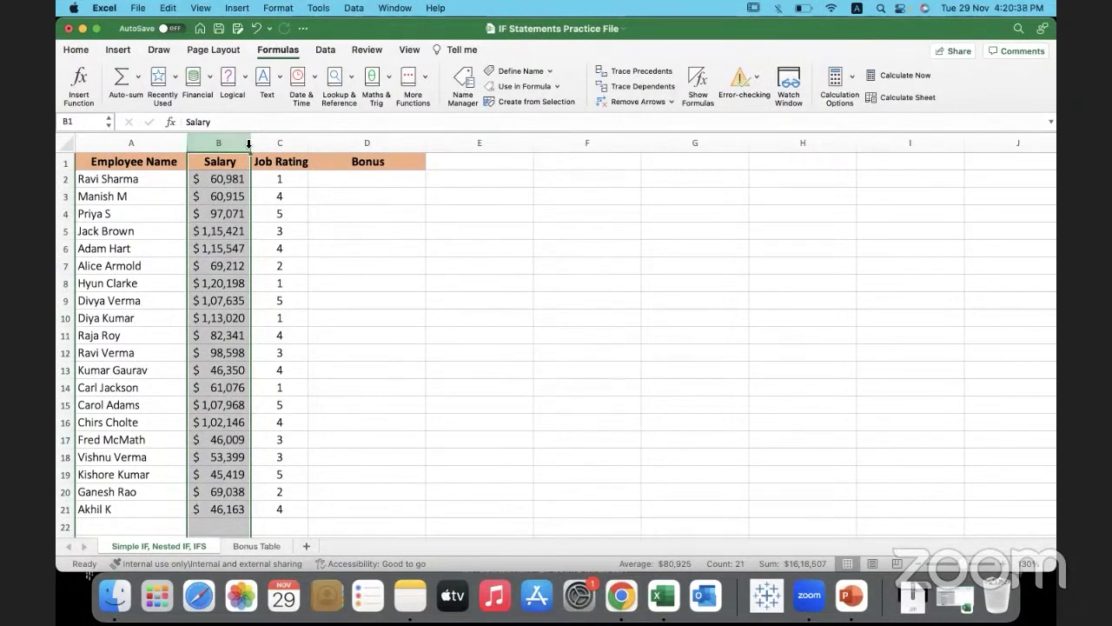
pyautogui.click(76, 54)
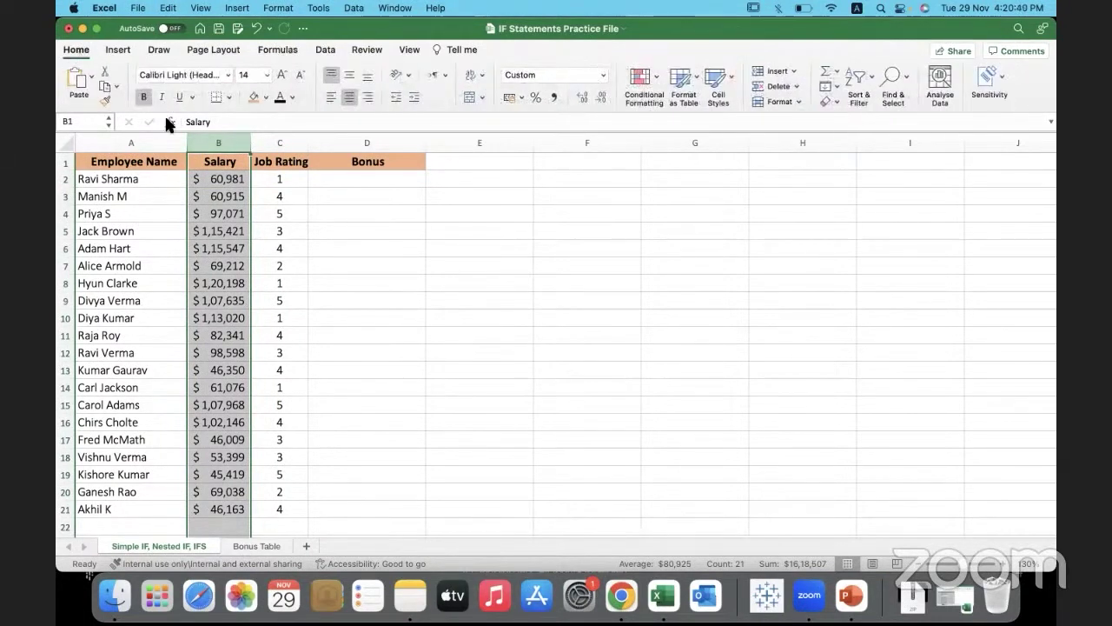
pyautogui.click(603, 75)
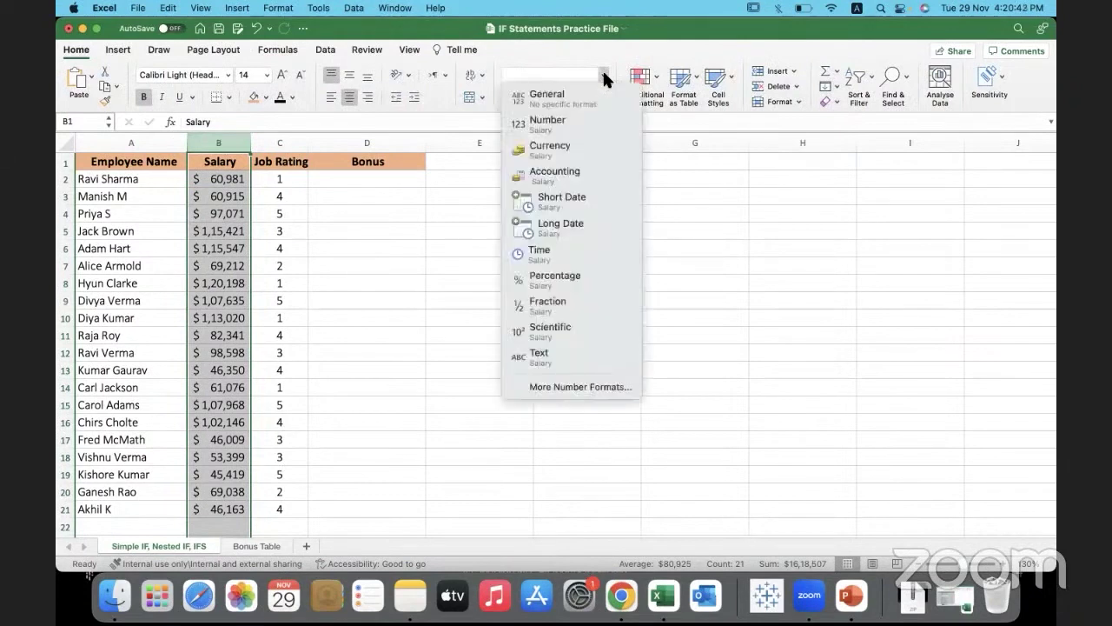
pyautogui.click(565, 152)
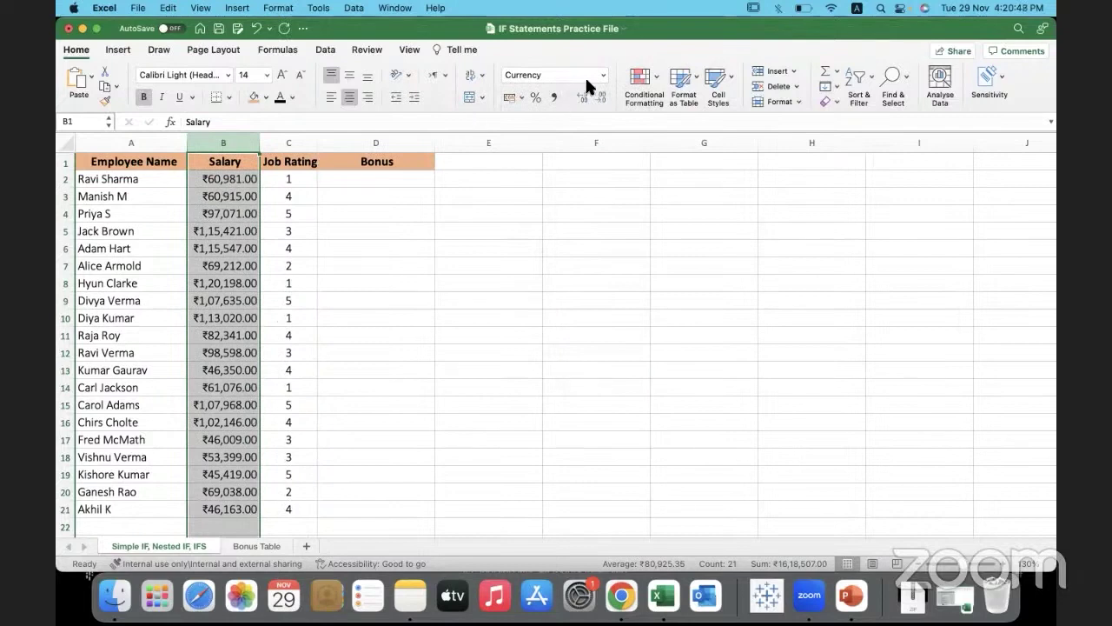
pyautogui.click(522, 96)
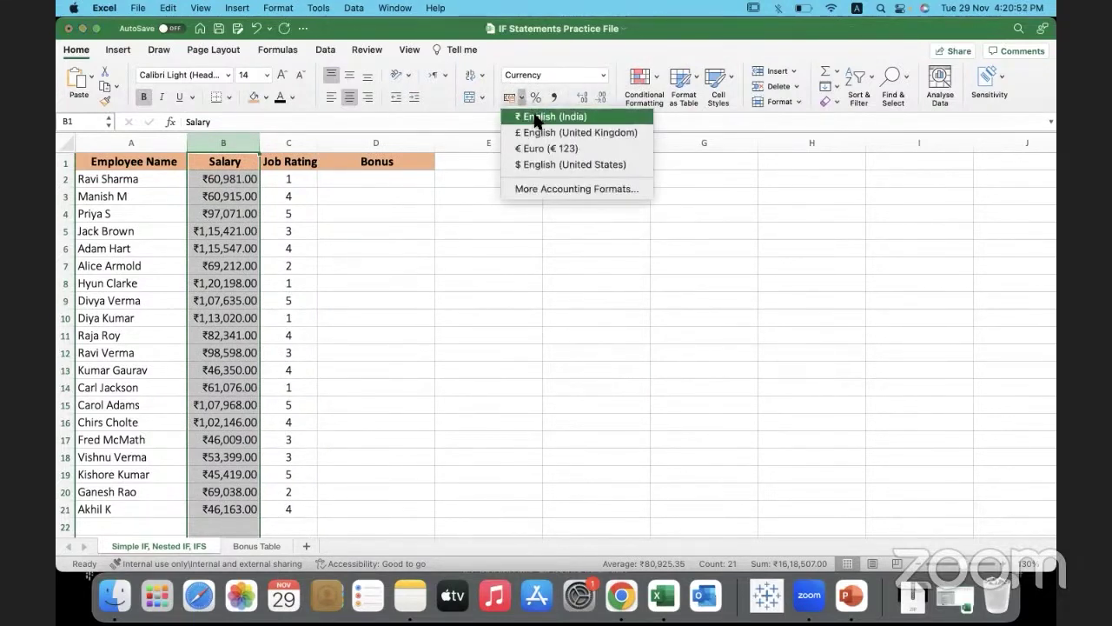
pyautogui.click(548, 174)
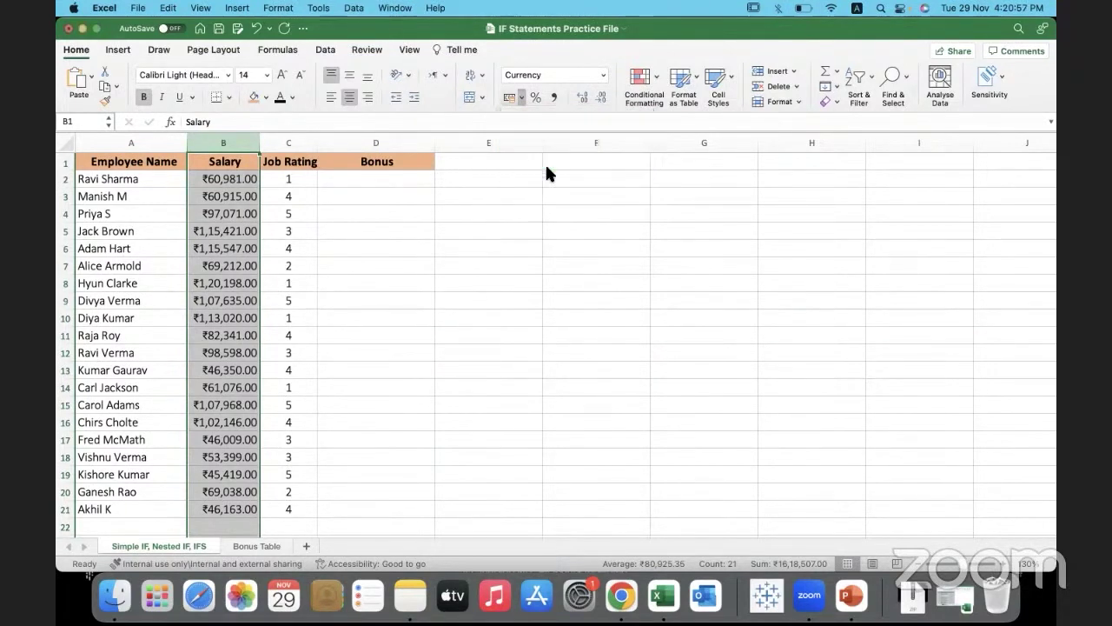
pyautogui.click(205, 181)
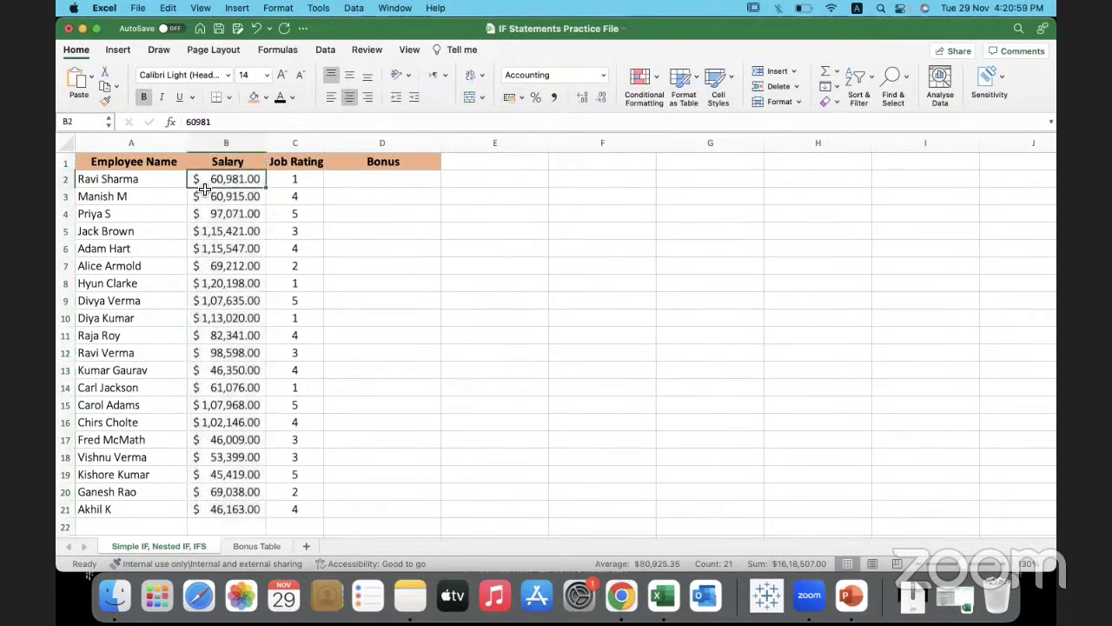
# Step: Reduce the Salary column's number format to zero decimal places
pyautogui.click(242, 141)
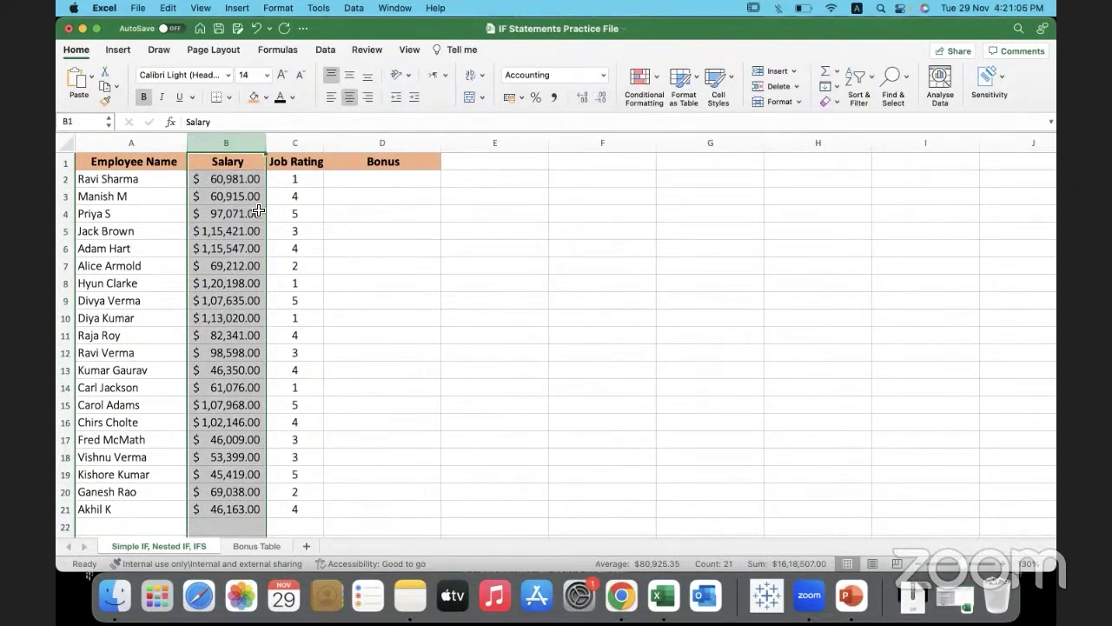
pyautogui.click(596, 98)
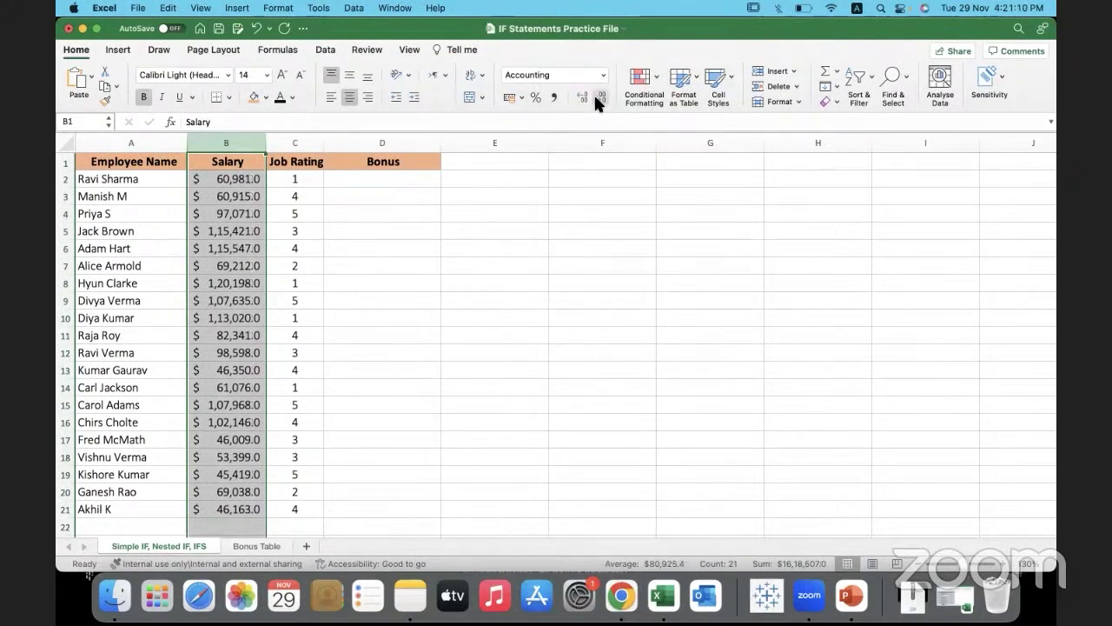
pyautogui.click(596, 98)
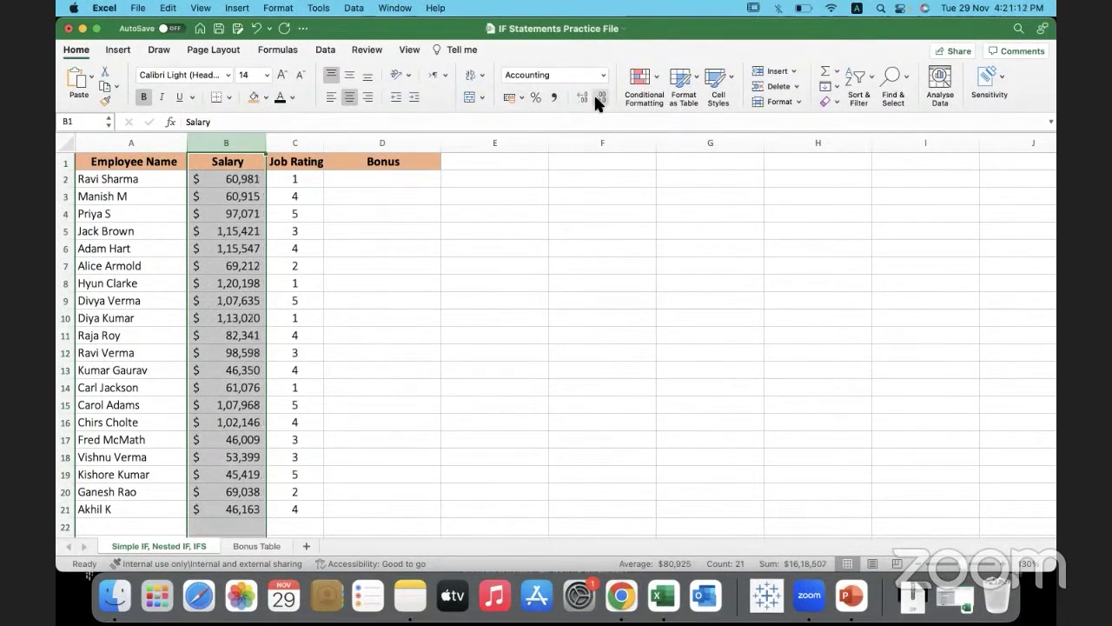
# Step: Format the Job Rating column as Number with zero decimal places
pyautogui.click(373, 248)
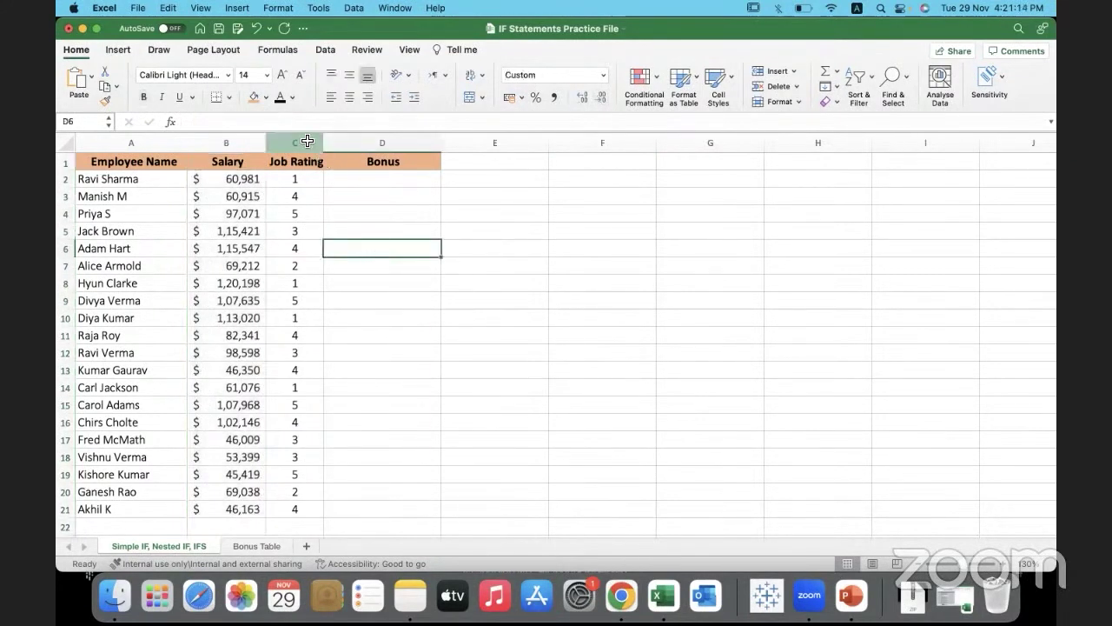
pyautogui.click(308, 141)
pyautogui.moveTo(309, 182); pyautogui.dragTo(309, 304)
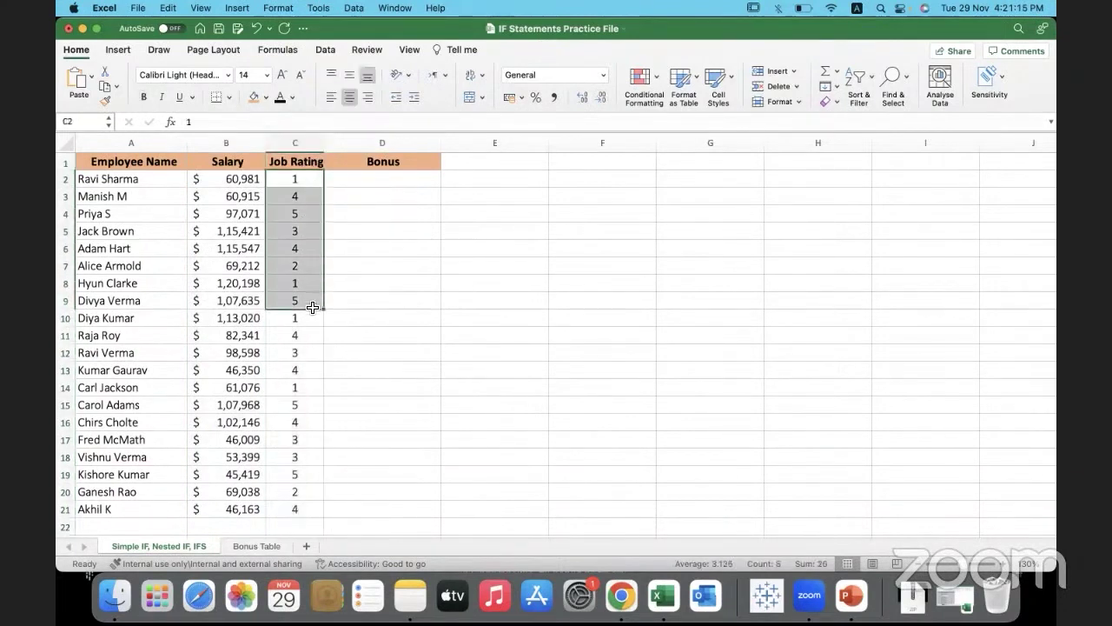
pyautogui.click(295, 132)
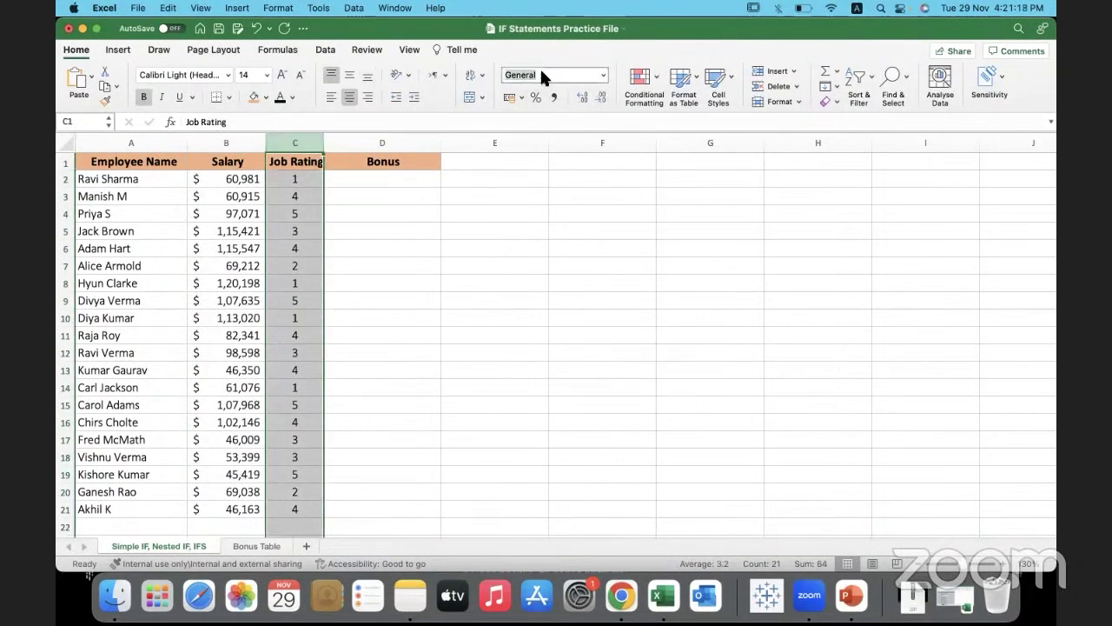
pyautogui.click(603, 74)
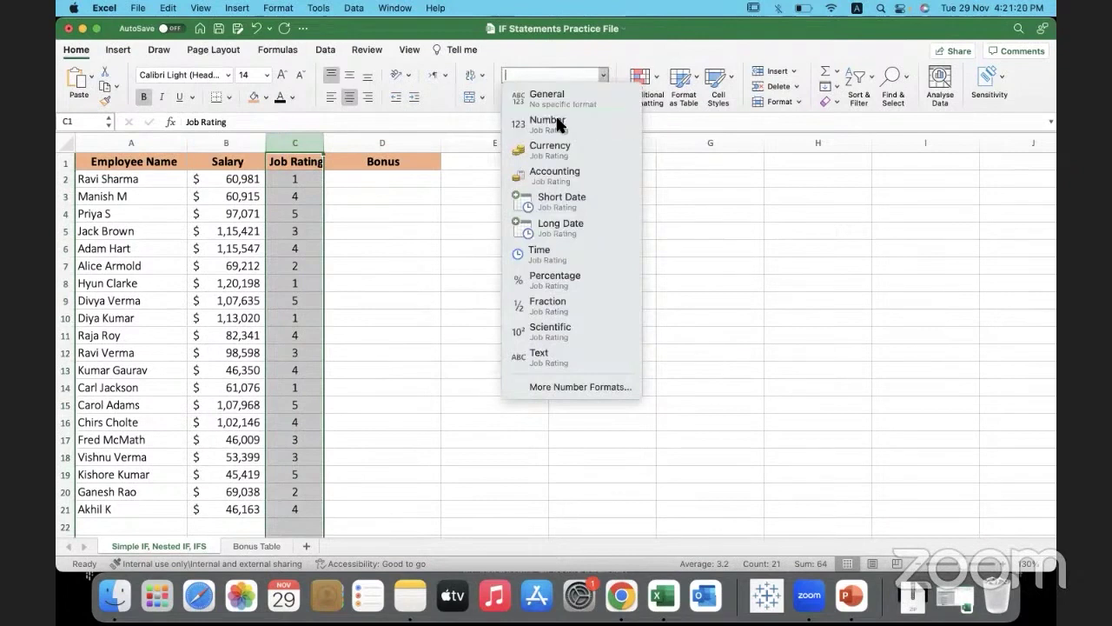
pyautogui.click(558, 119)
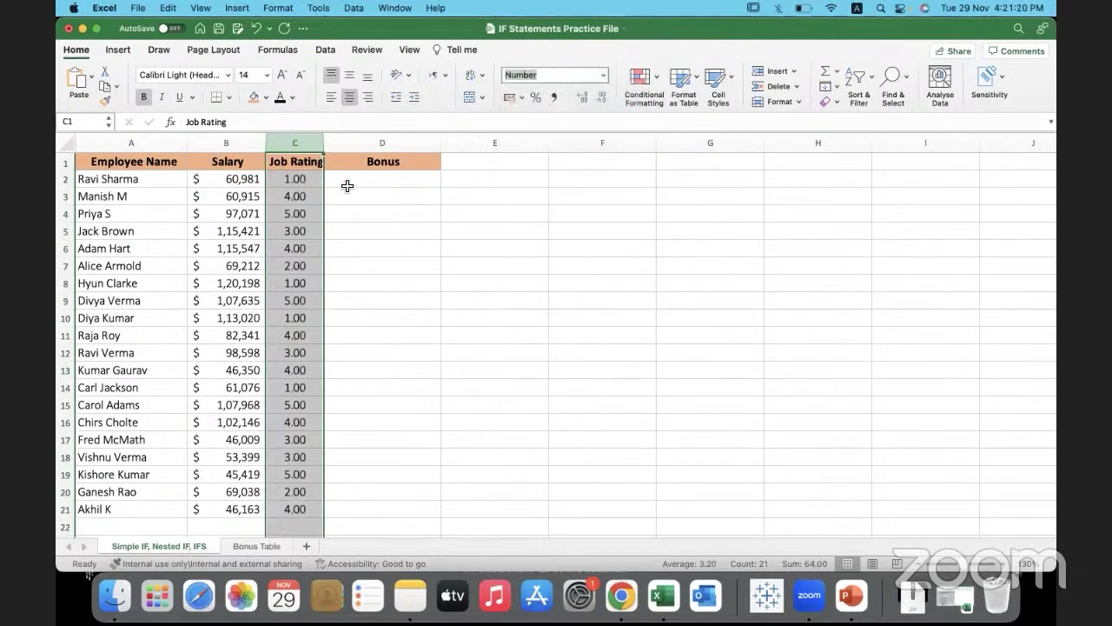
pyautogui.click(601, 97)
pyautogui.click(601, 97)
pyautogui.click(382, 232)
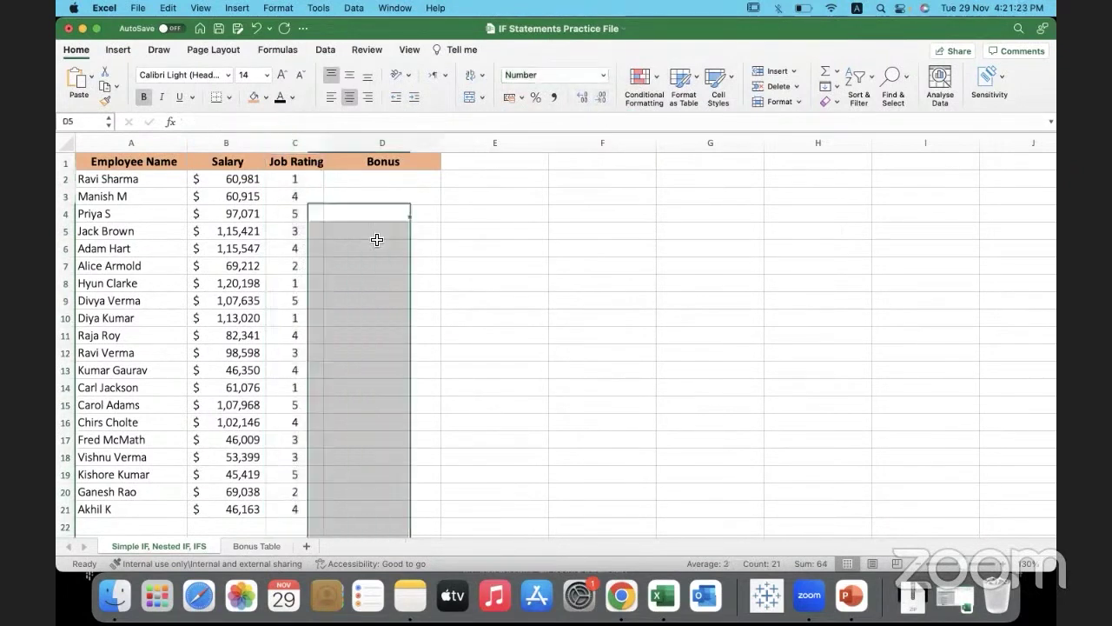
pyautogui.click(226, 184)
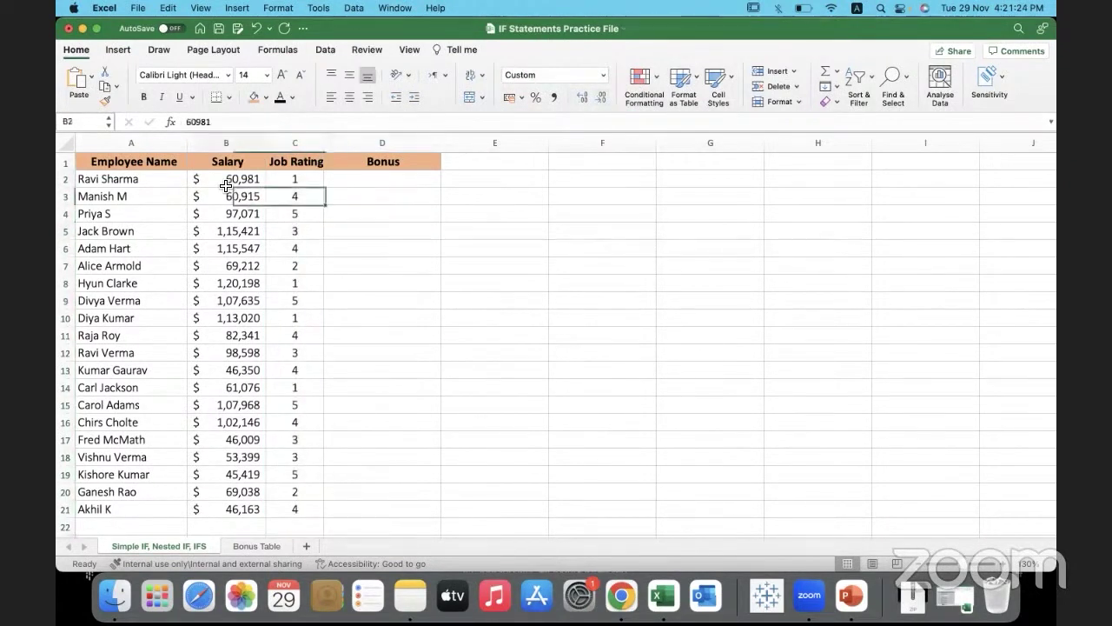
pyautogui.click(166, 184)
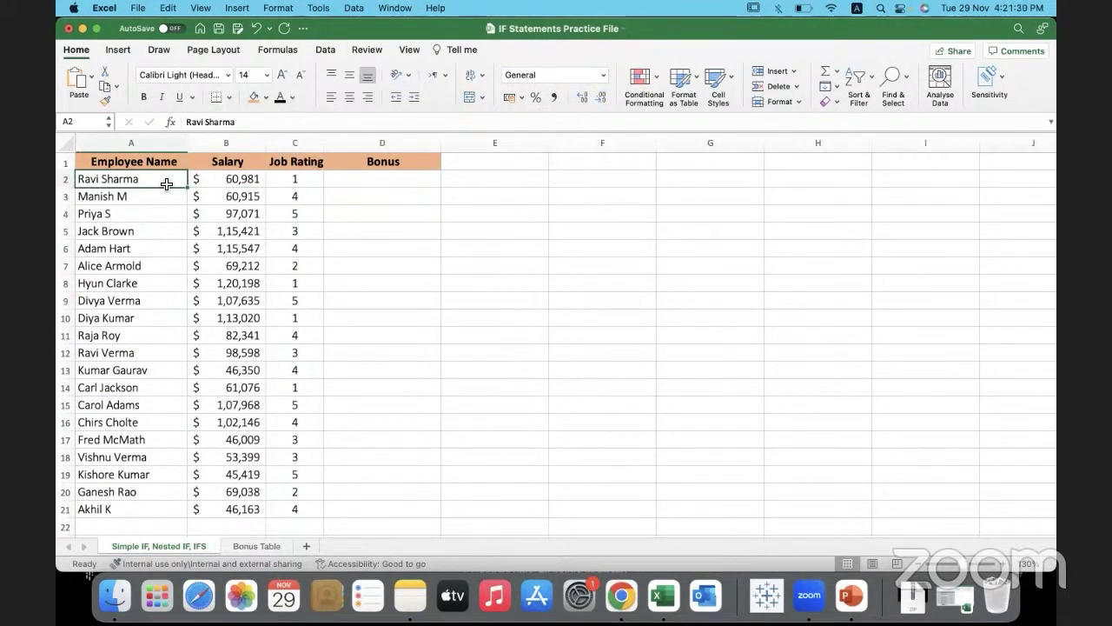
pyautogui.click(380, 180)
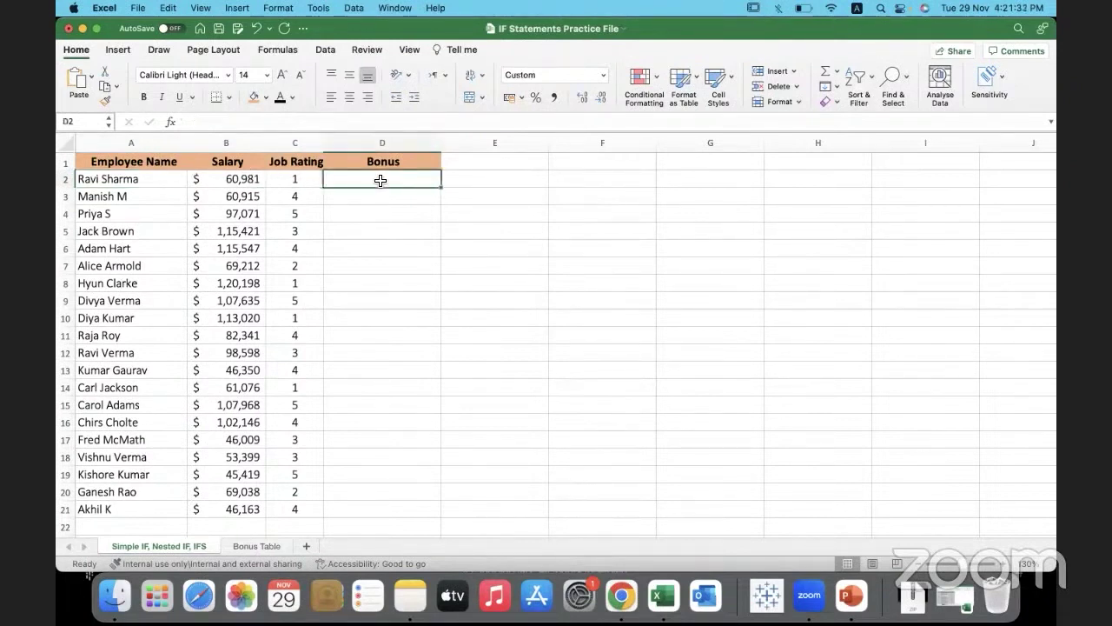
pyautogui.click(639, 157)
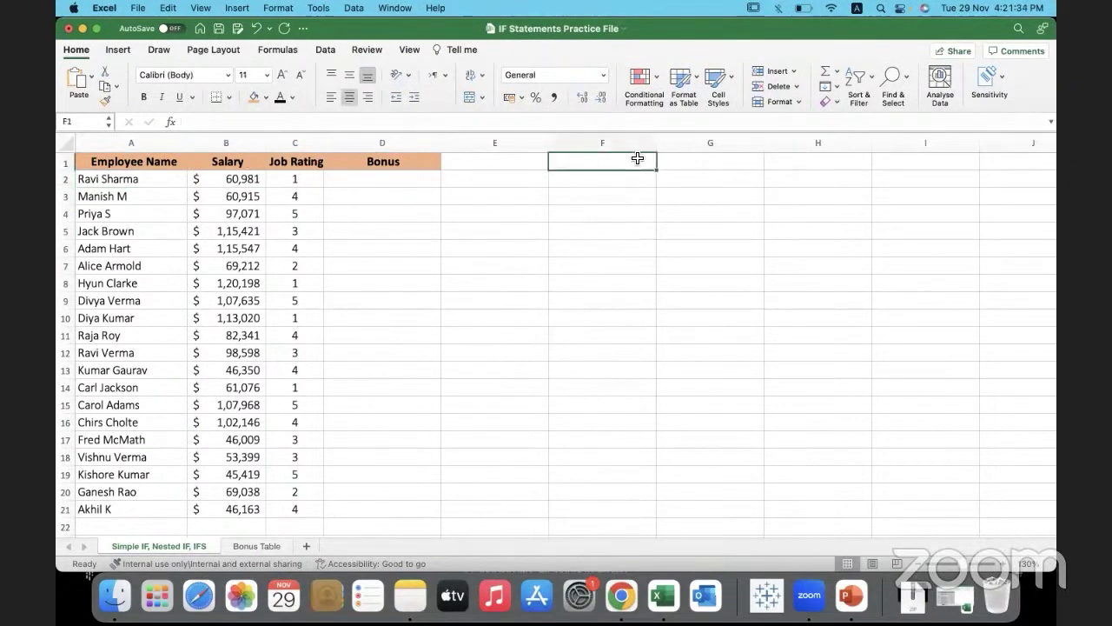
pyautogui.write('5 best')
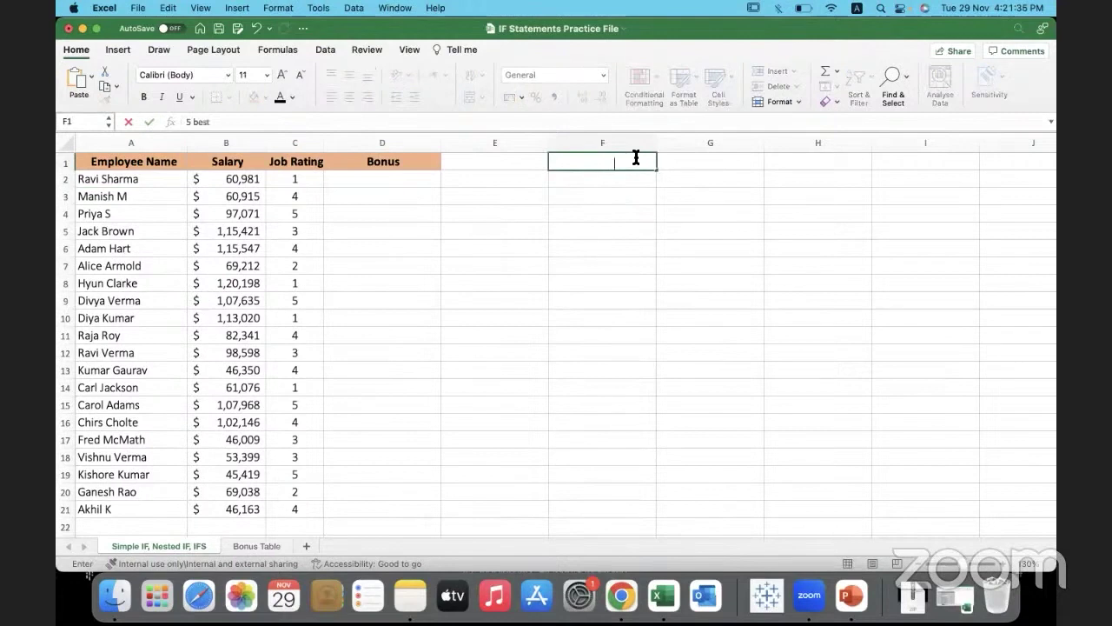
pyautogui.press('BackSpace')
pyautogui.press('BackSpace')
pyautogui.press('Escape')
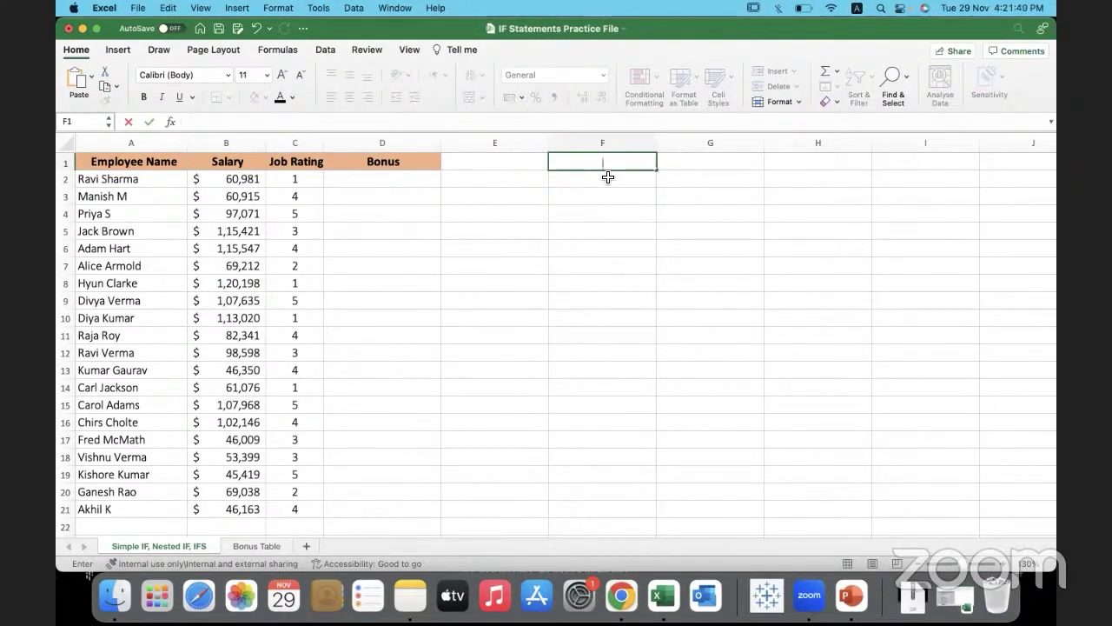
# Step: Enter the rating note "Best - 5, least - 1" in cell F2 and clear the cell again
pyautogui.click(610, 176)
pyautogui.write('B')
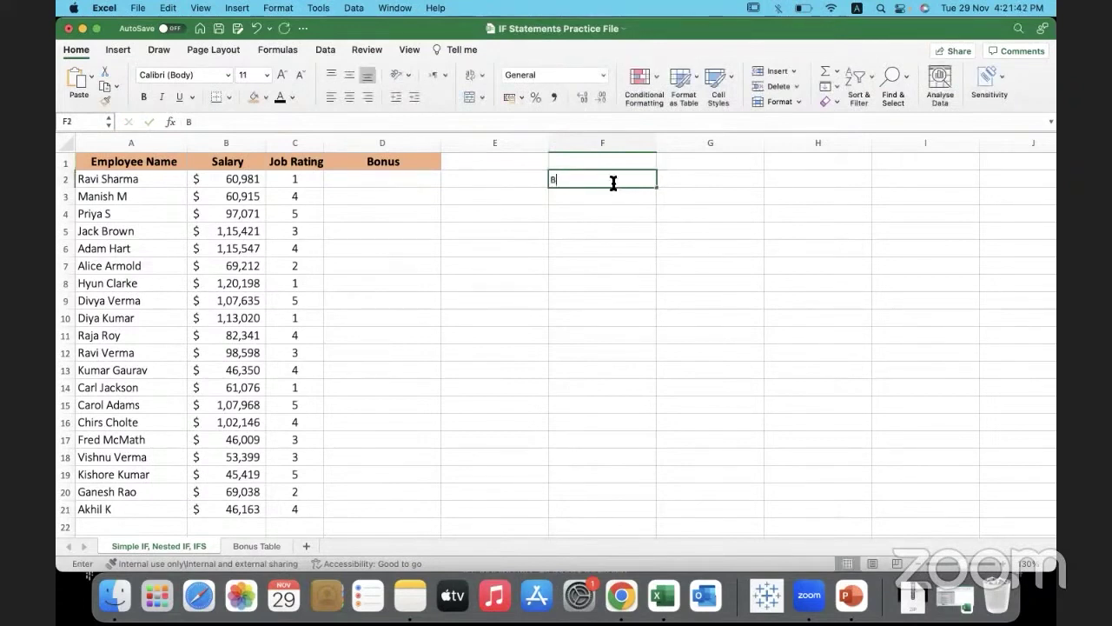
pyautogui.write('est - 5')
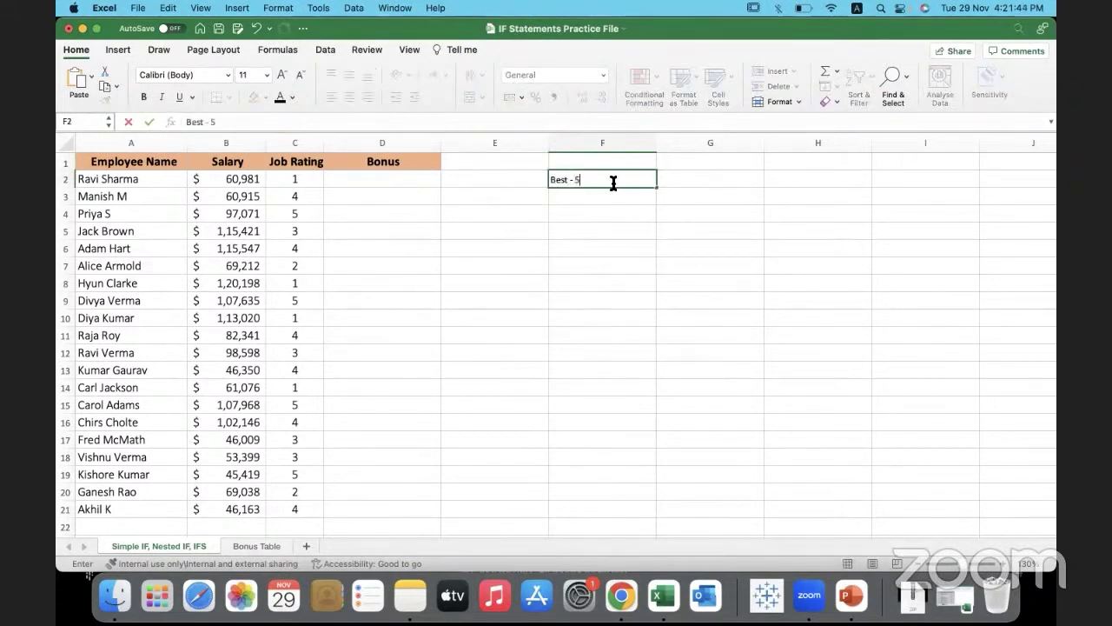
pyautogui.write(', least - 1')
pyautogui.click(624, 267)
pyautogui.click(637, 181)
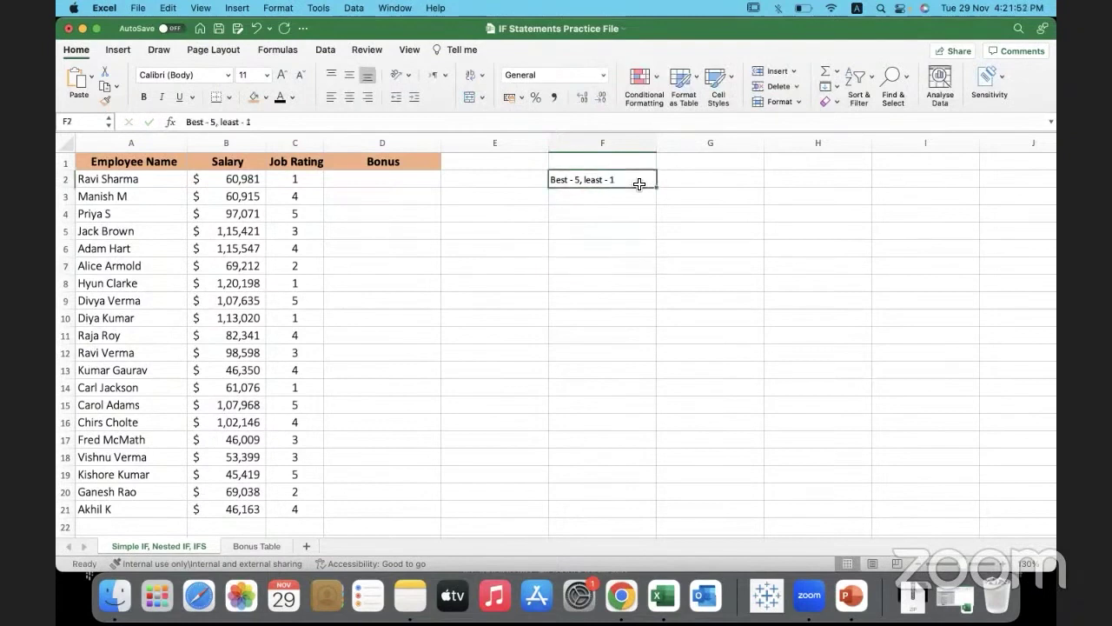
pyautogui.press('Delete')
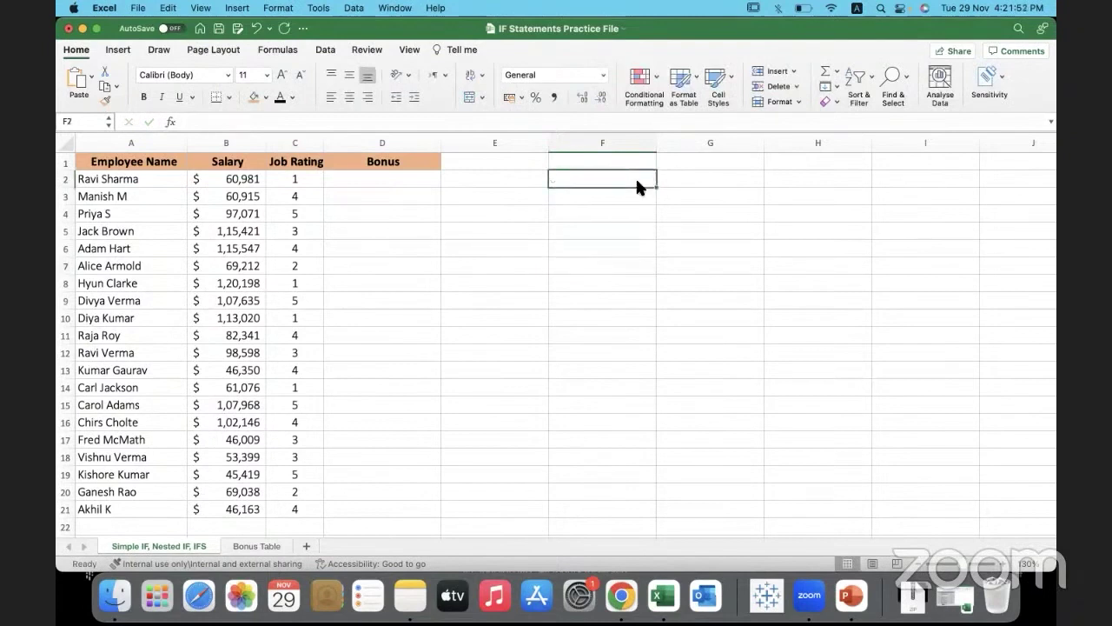
# Step: Examine the first employee's Salary, Job Rating and Bonus cells in row 2
pyautogui.click(396, 177)
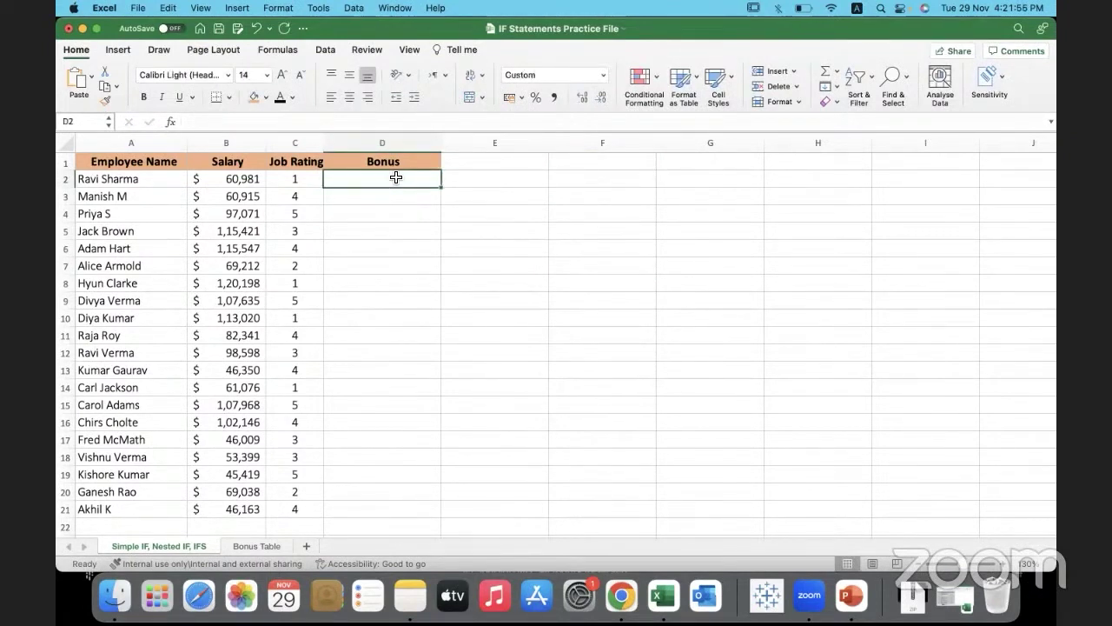
pyautogui.click(254, 181)
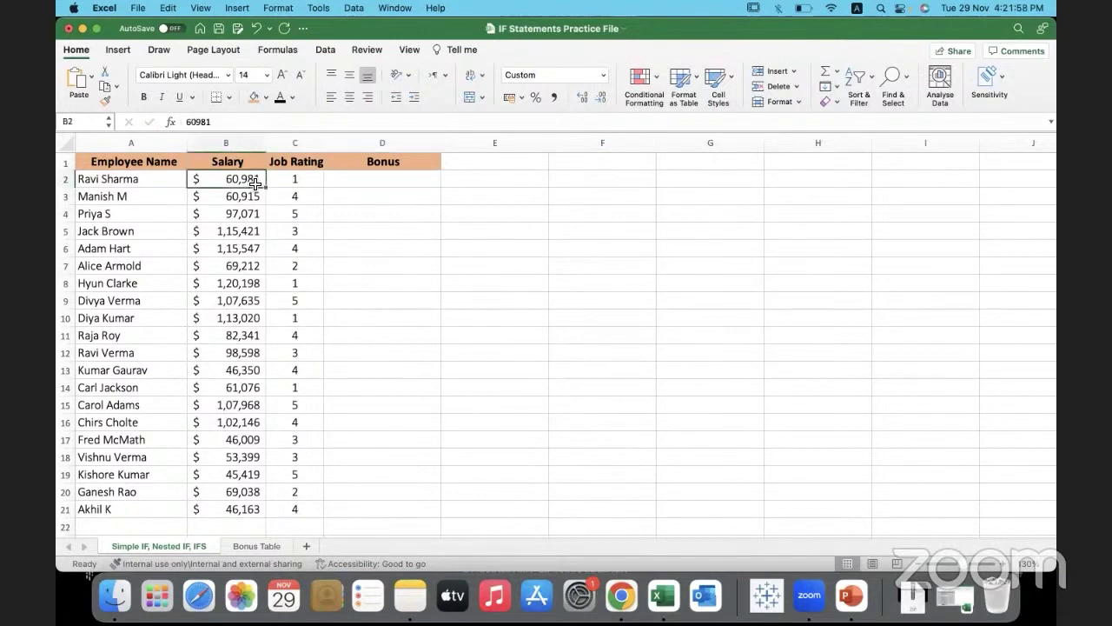
pyautogui.click(366, 181)
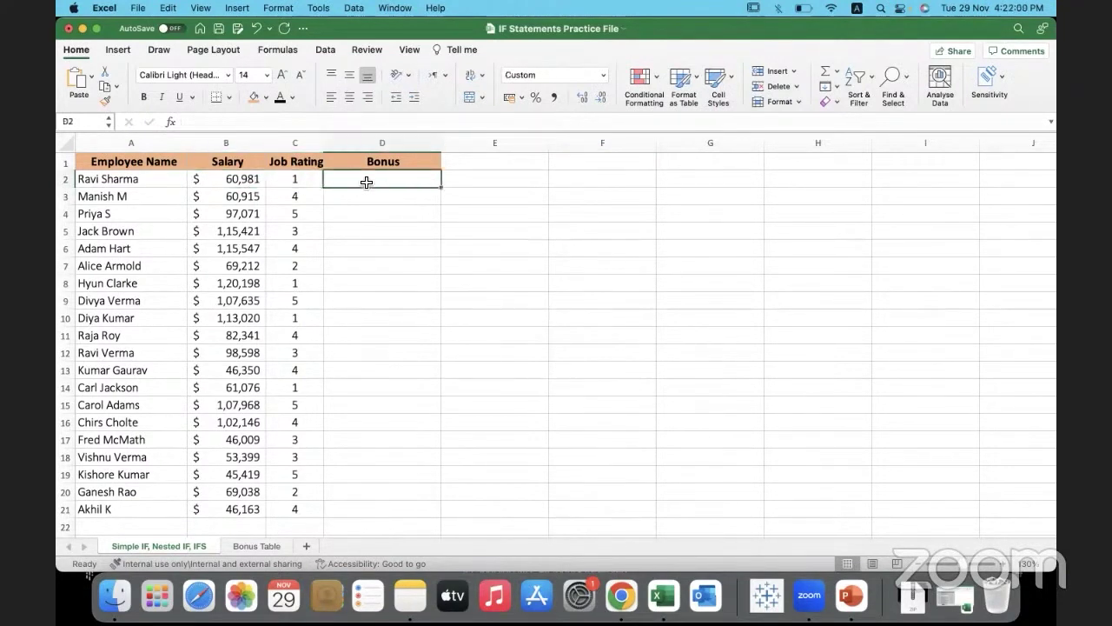
pyautogui.click(247, 180)
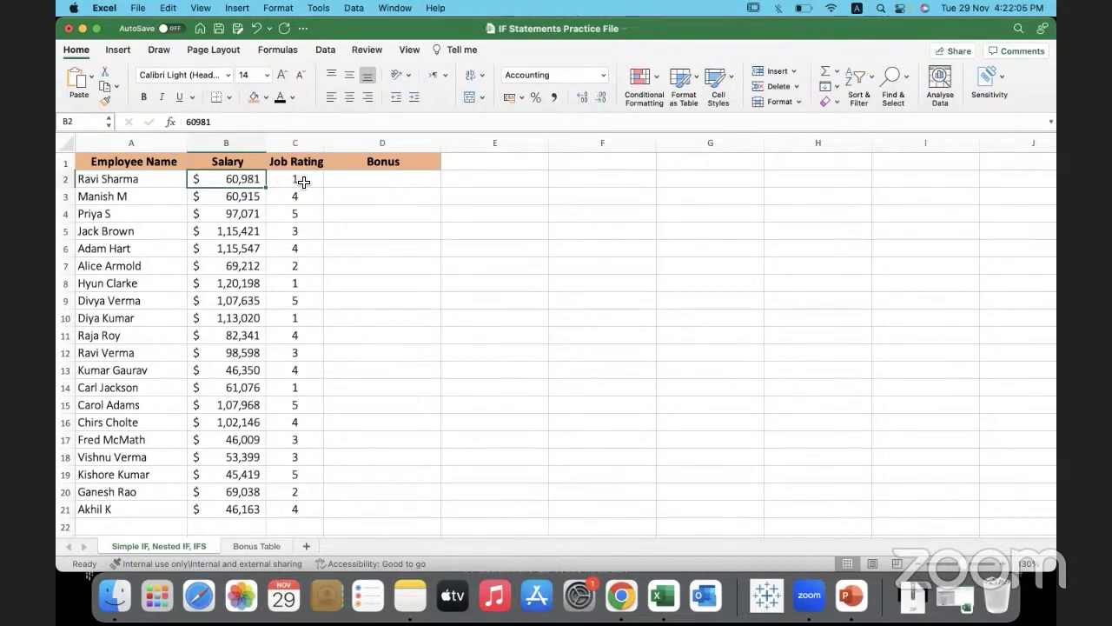
pyautogui.click(363, 182)
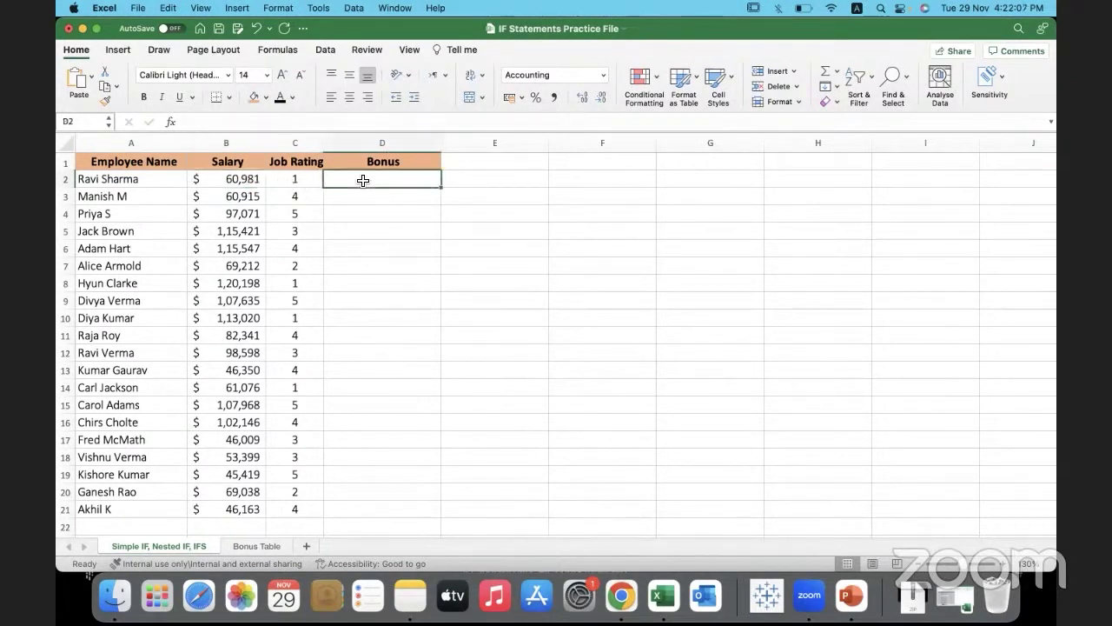
pyautogui.click(306, 184)
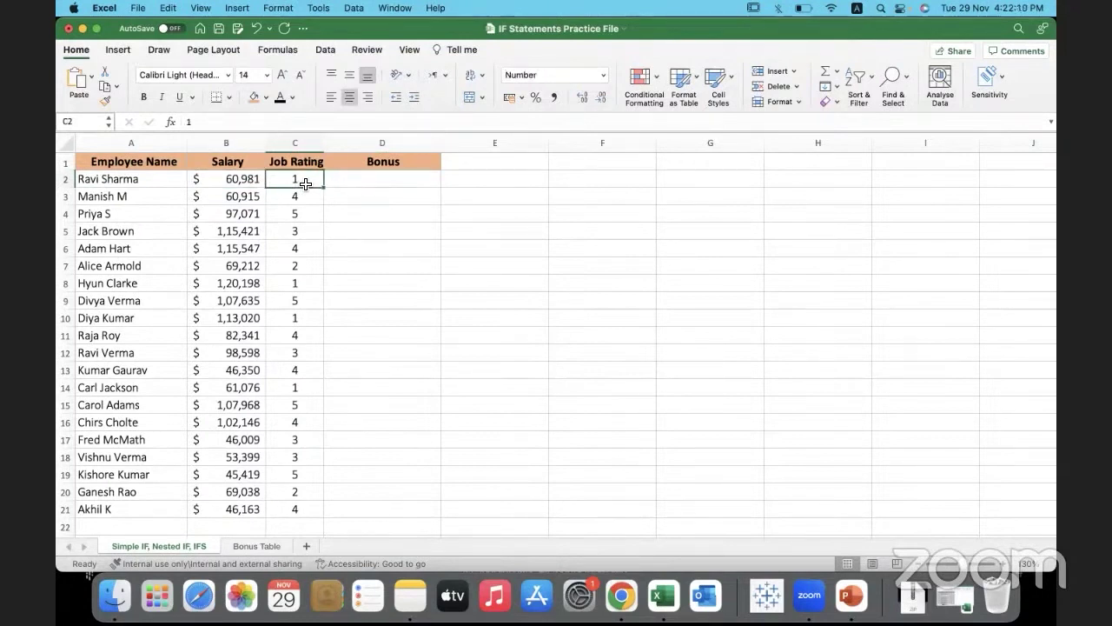
pyautogui.click(363, 183)
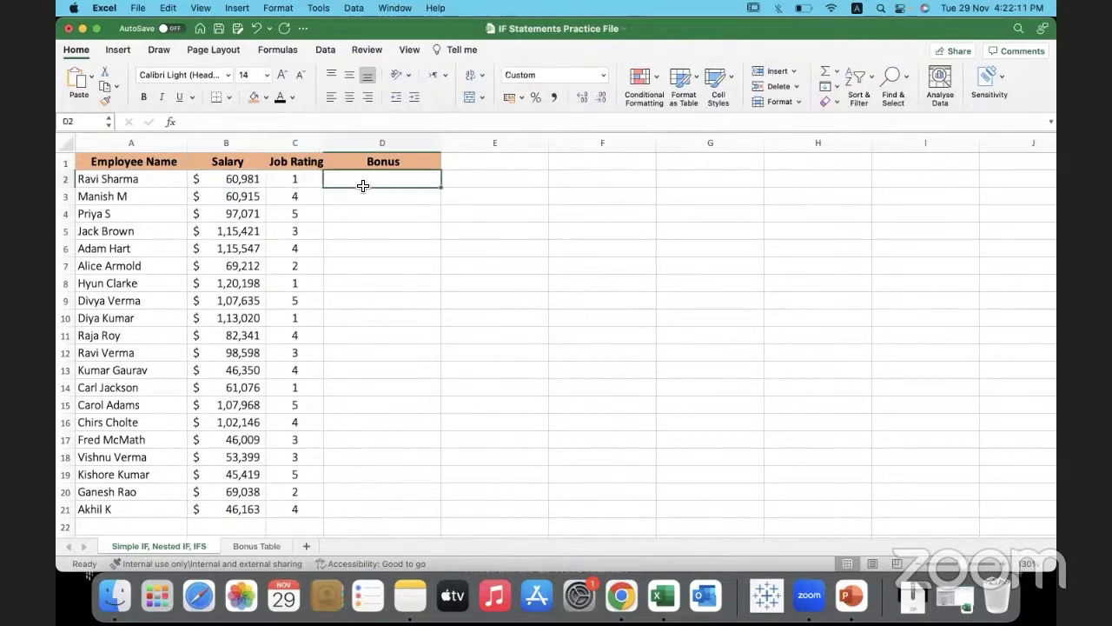
pyautogui.click(498, 166)
pyautogui.click(227, 184)
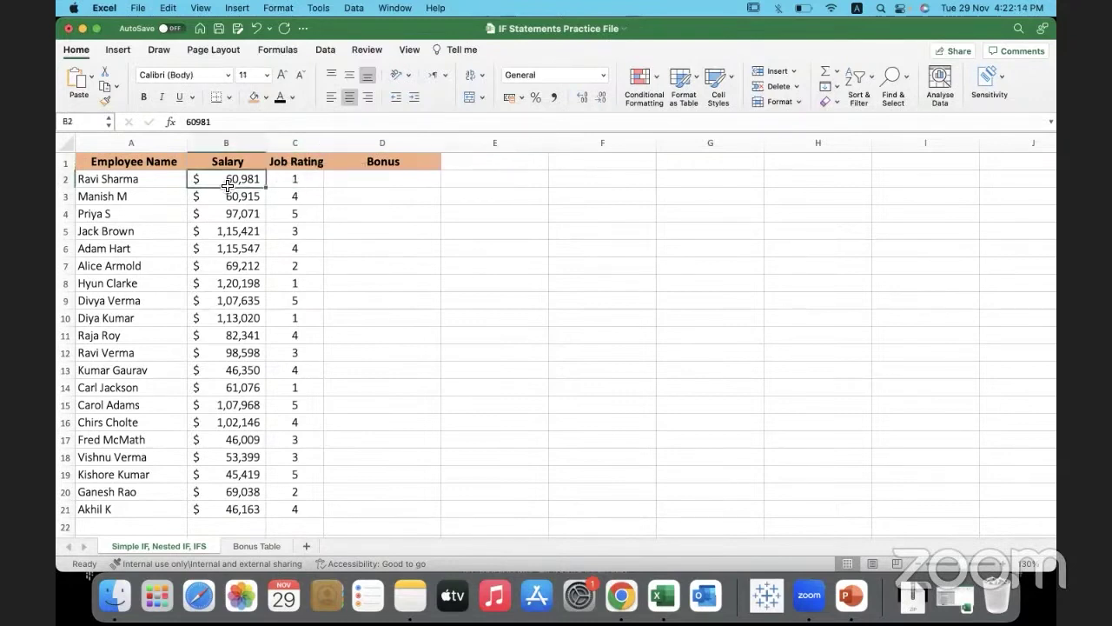
pyautogui.click(386, 179)
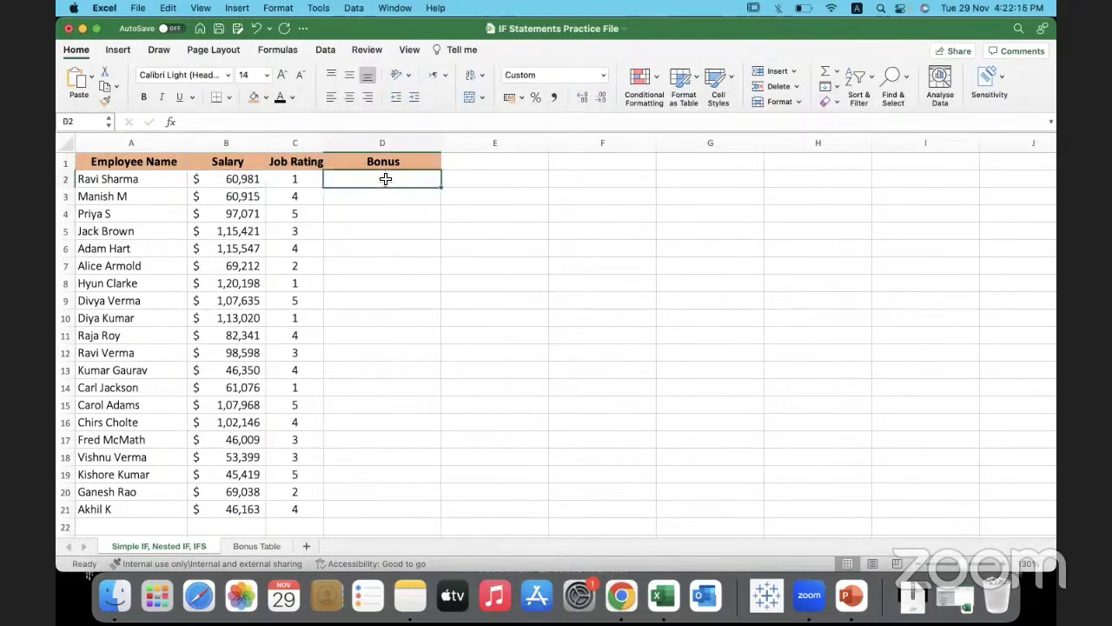
pyautogui.click(500, 177)
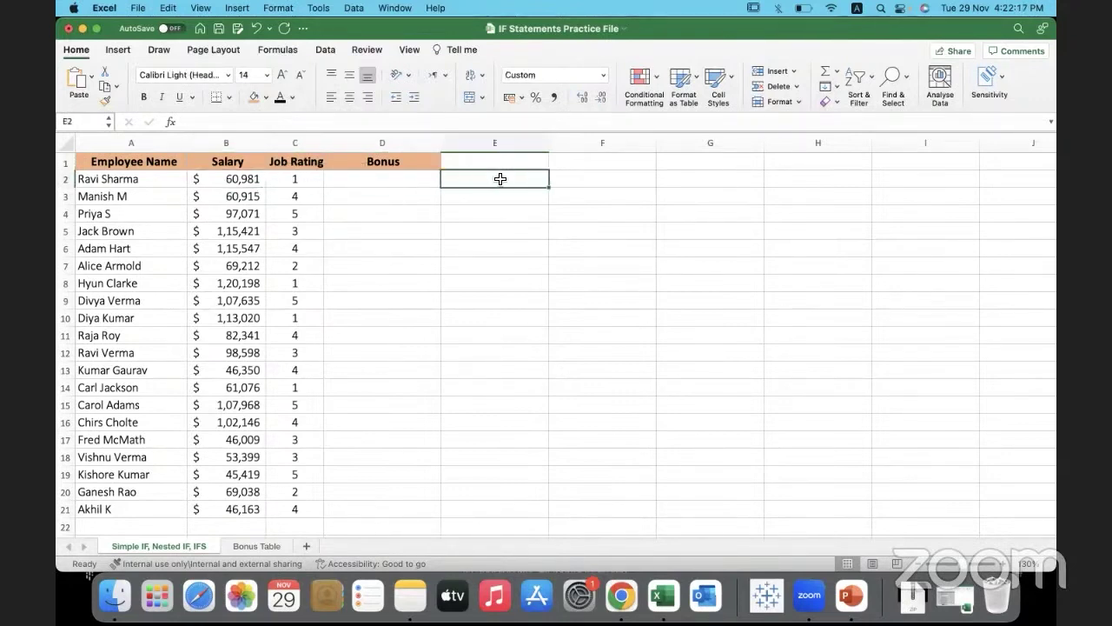
# Step: Enter the formula =IF(C2=5,5000,0) in cell D2 to give a 5000 bonus for a job rating of 5, otherwise 0
pyautogui.click(418, 181)
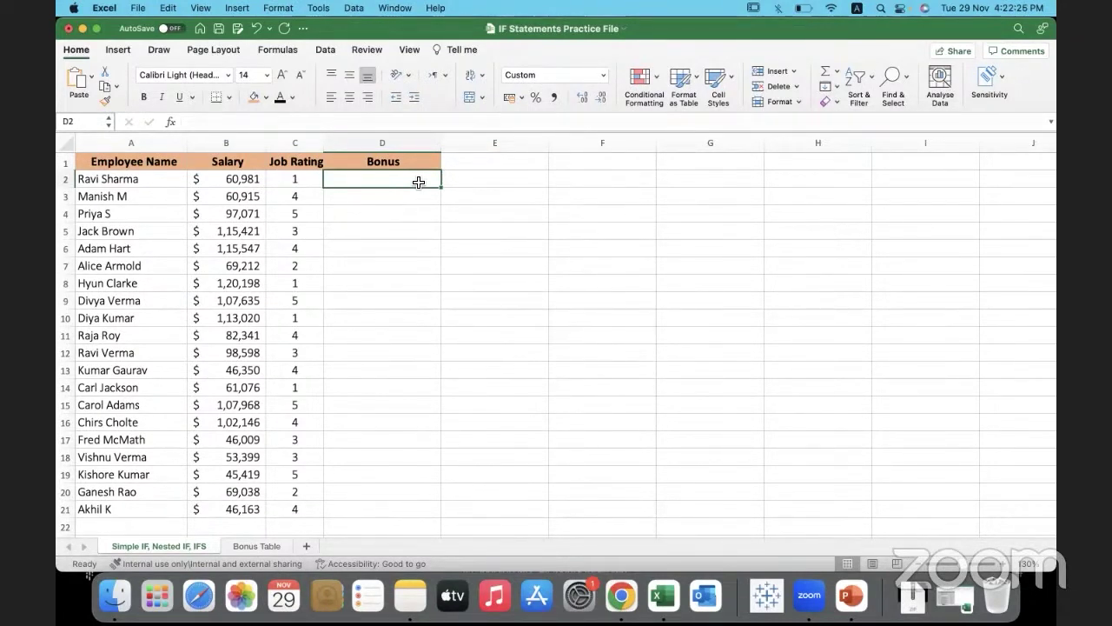
pyautogui.write('=if')
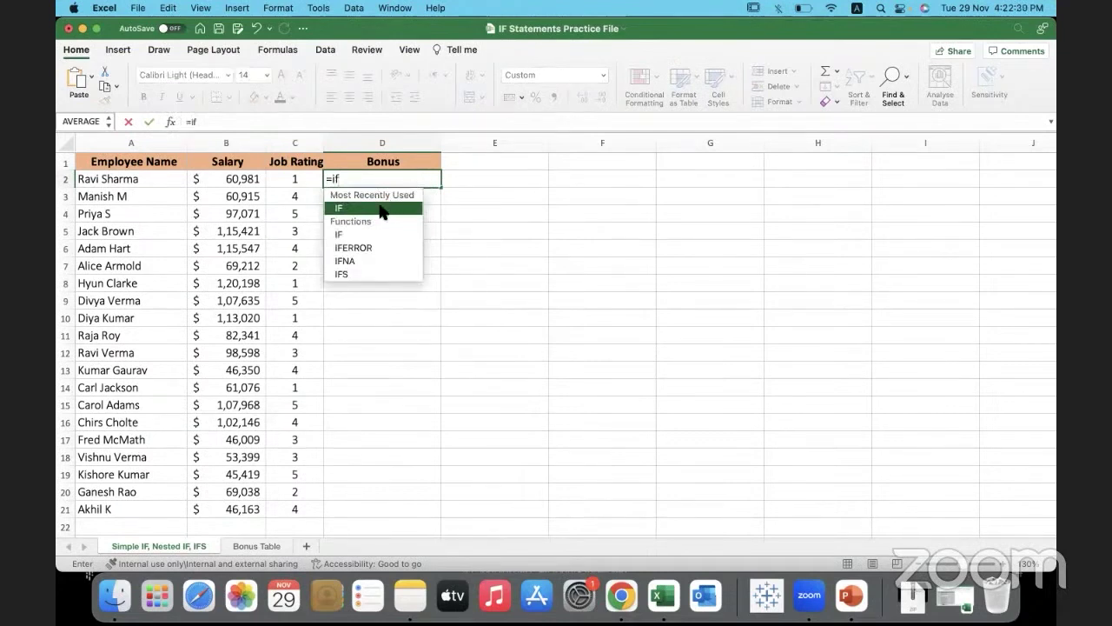
pyautogui.doubleClick(382, 208)
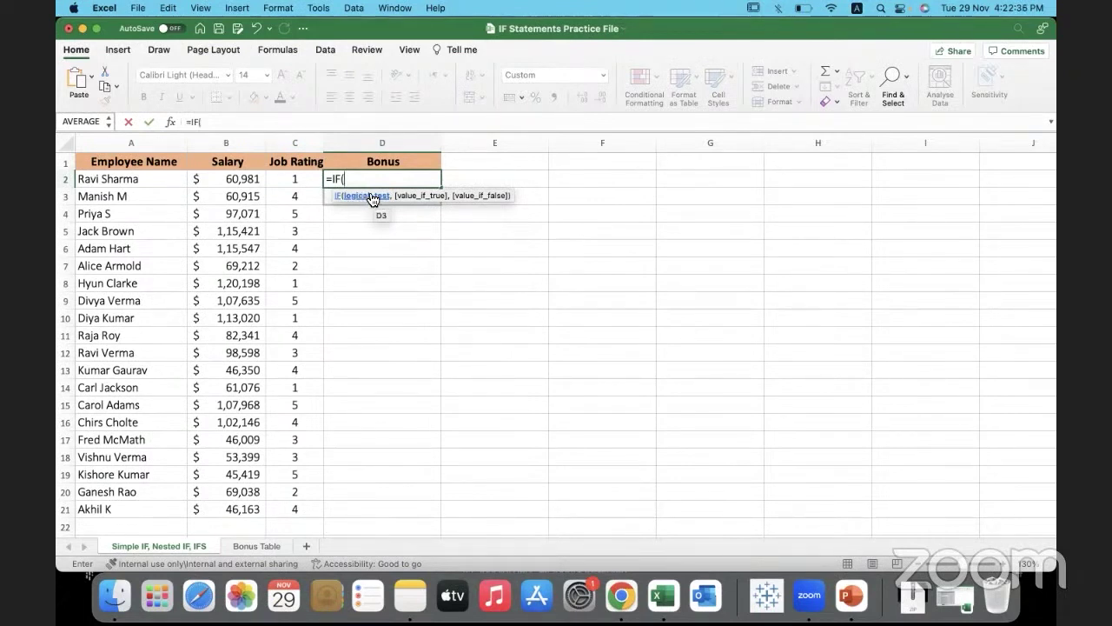
pyautogui.click(307, 180)
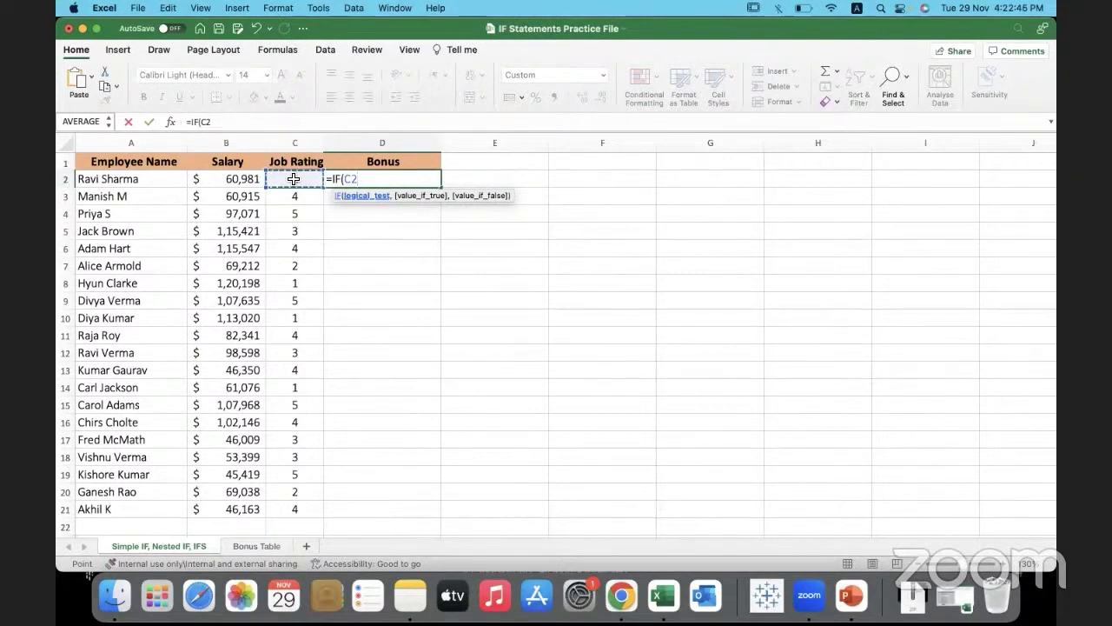
pyautogui.write('=5')
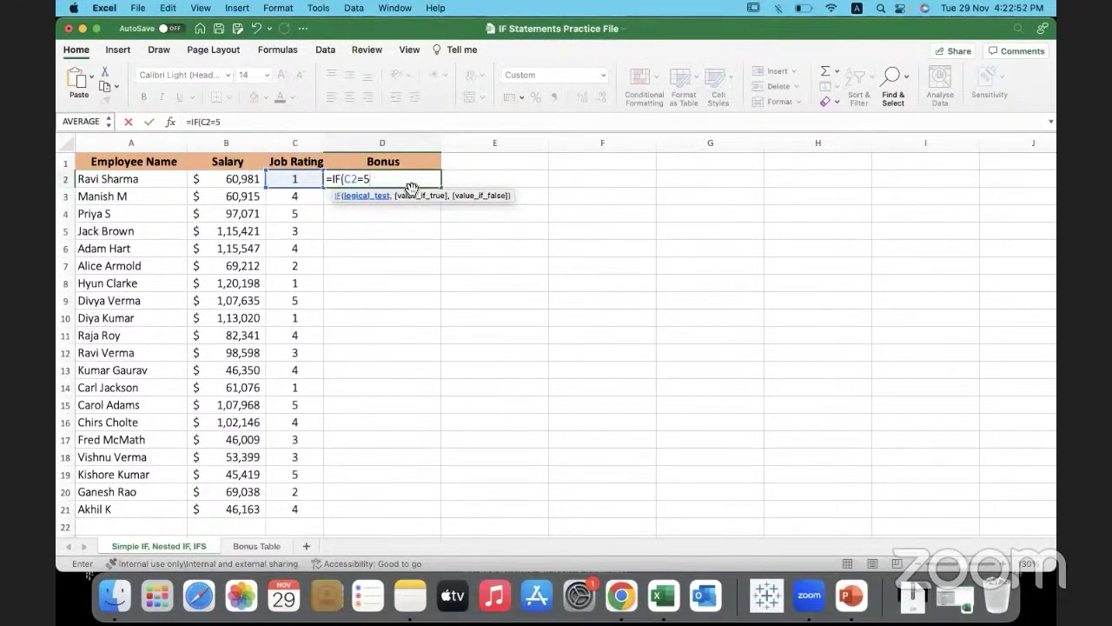
pyautogui.write(',')
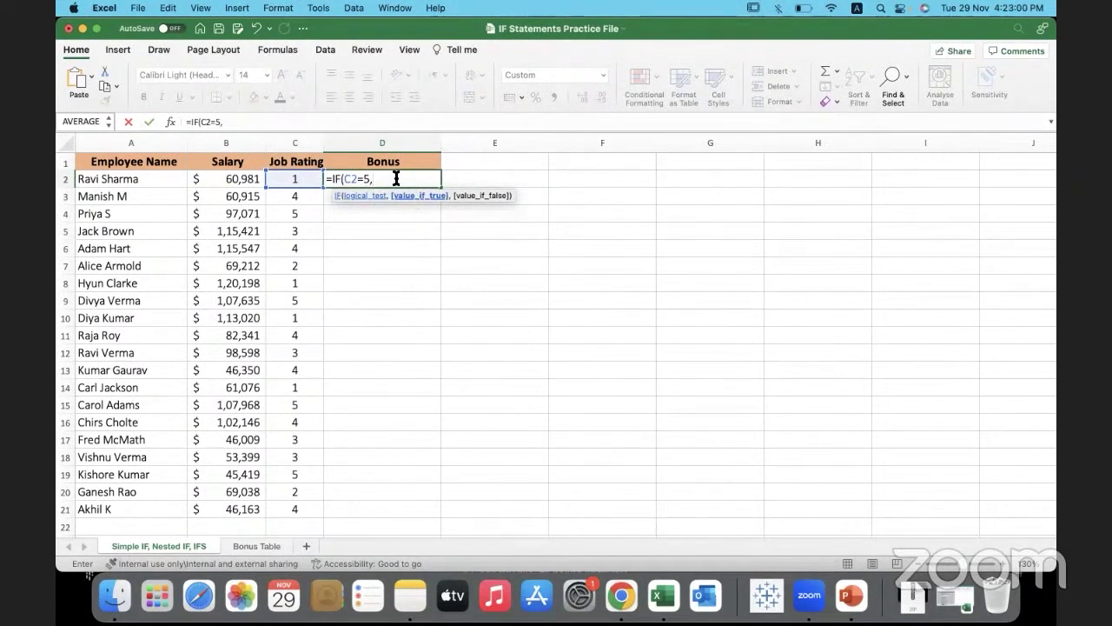
pyautogui.write('5000,')
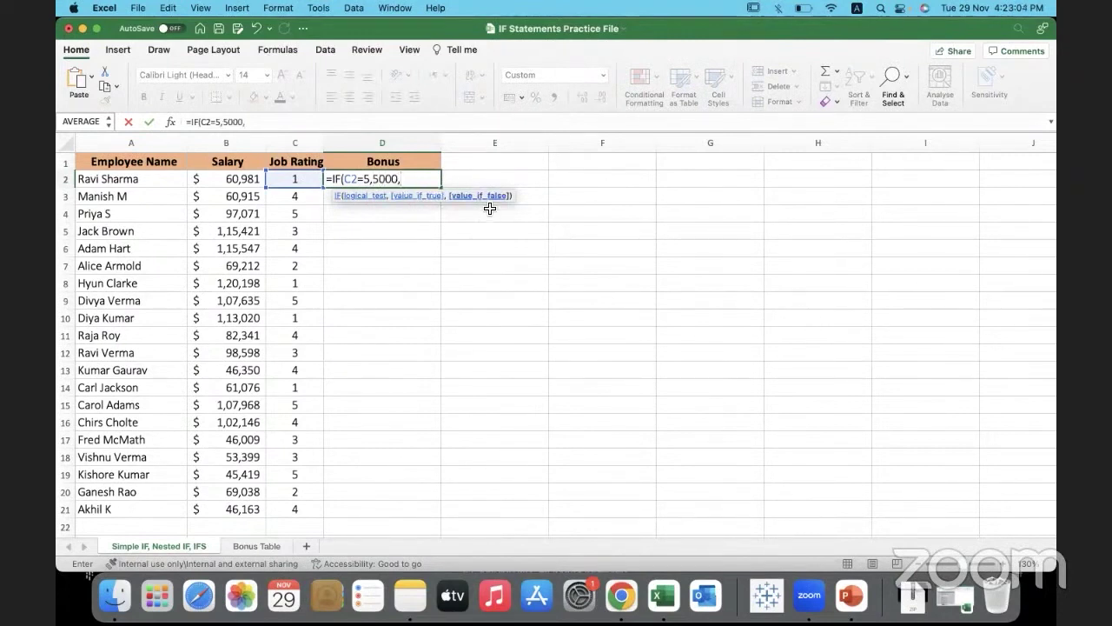
pyautogui.write('0)')
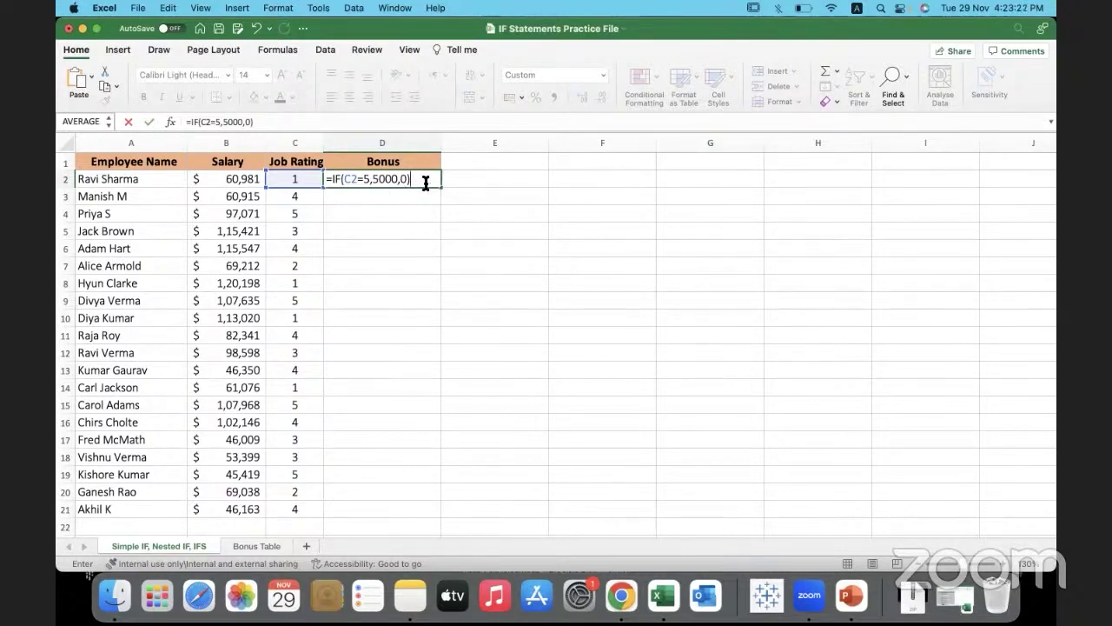
pyautogui.press('Return')
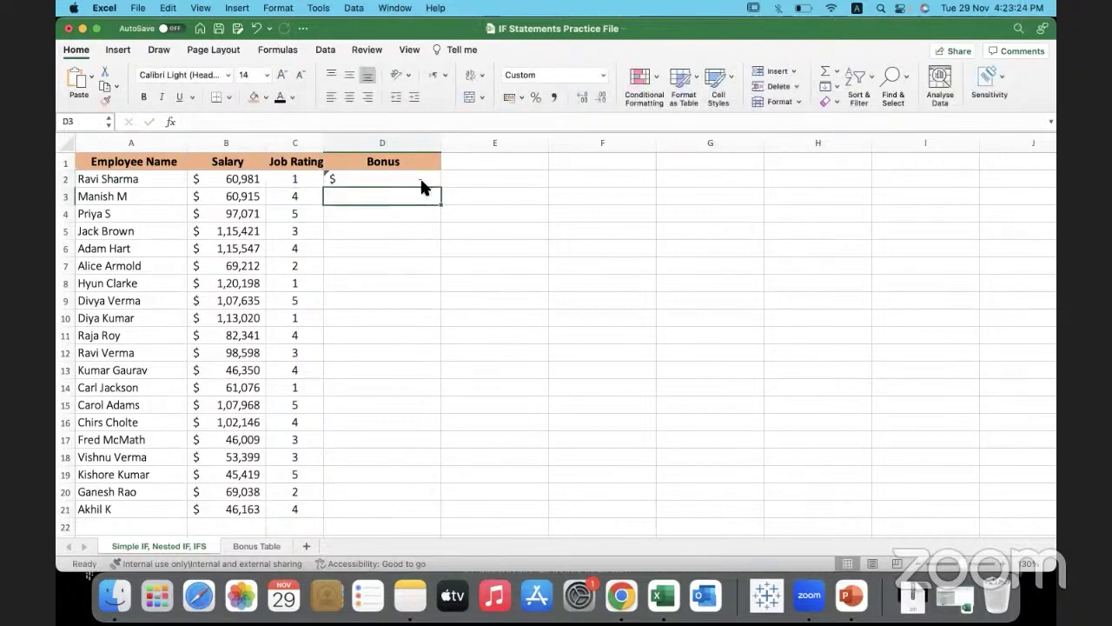
# Step: Fill the bonus formula from cell D2 down the Bonus column to D21
pyautogui.click(397, 180)
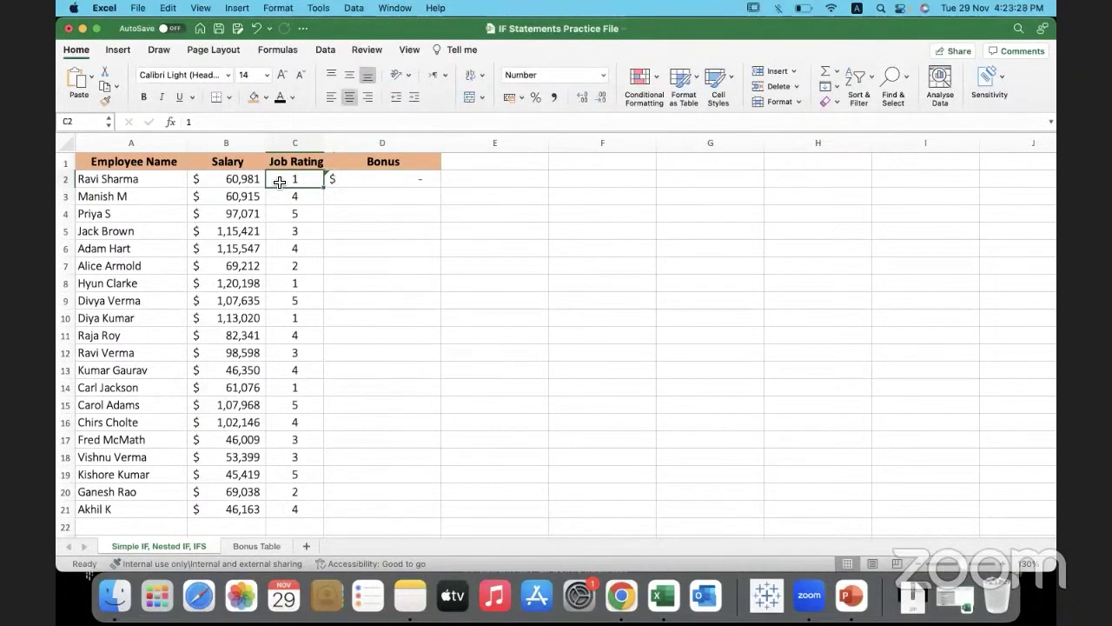
pyautogui.click(365, 179)
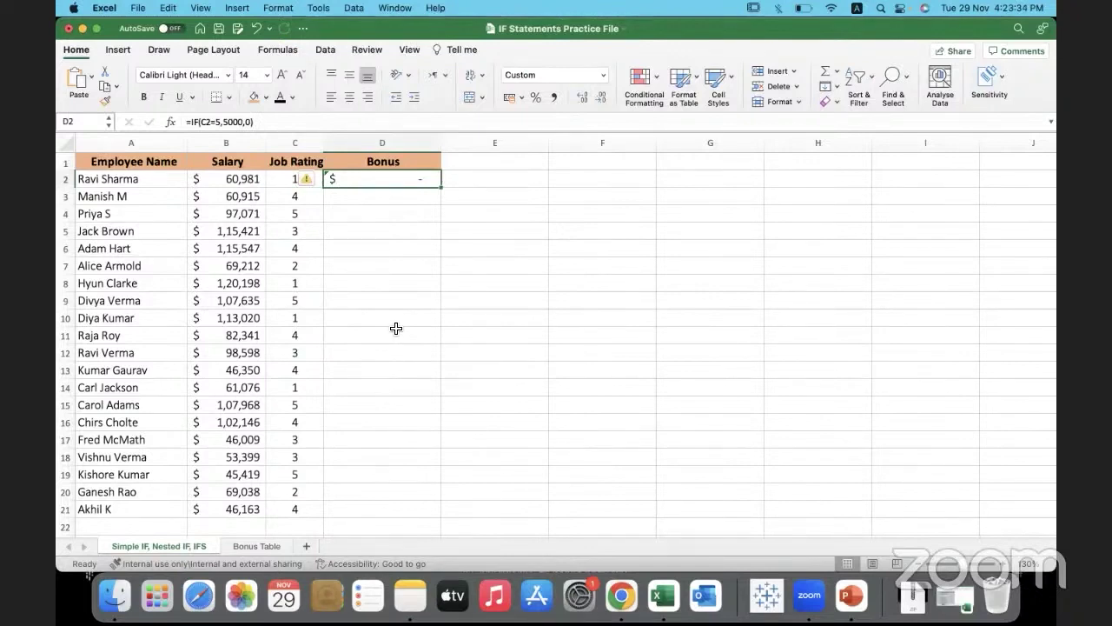
pyautogui.doubleClick(442, 189)
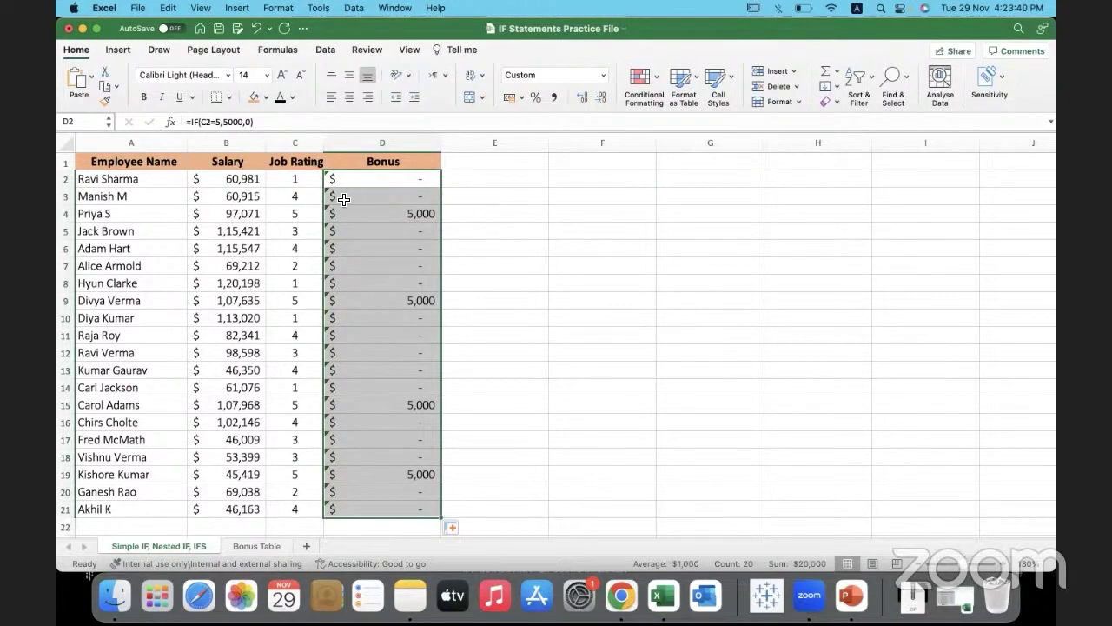
# Step: Highlight the Job Rating and Bonus cells of the employees rated 5, in rows 4, 9, 15 and 19
pyautogui.click(286, 213)
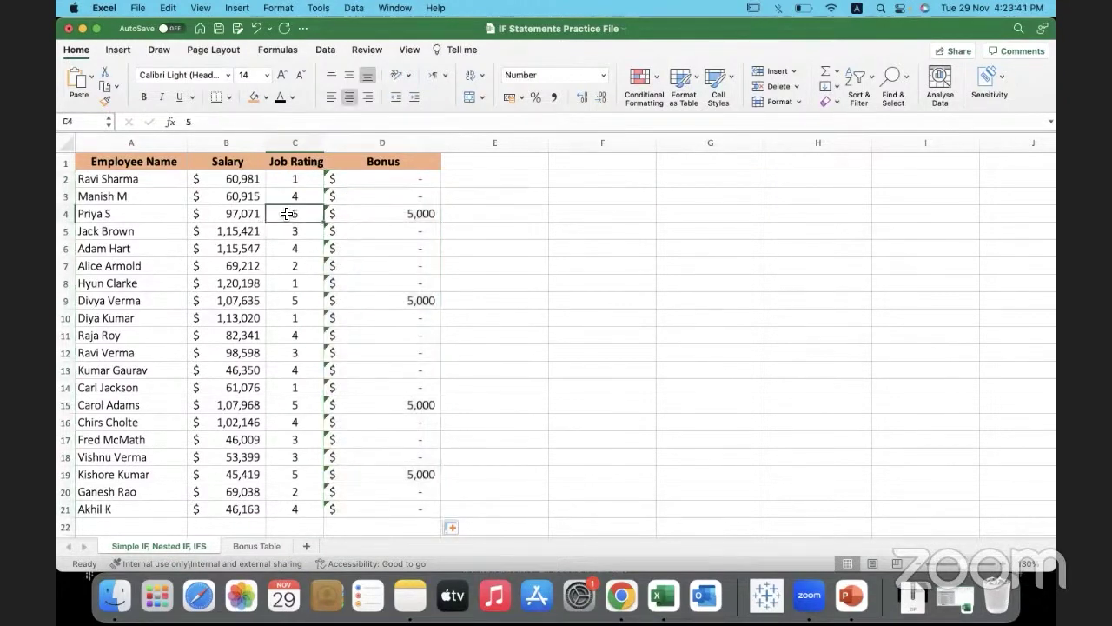
pyautogui.keyDown('super'); pyautogui.click(353, 217); pyautogui.keyUp('super')
pyautogui.keyDown('super'); pyautogui.click(297, 301); pyautogui.keyUp('super')
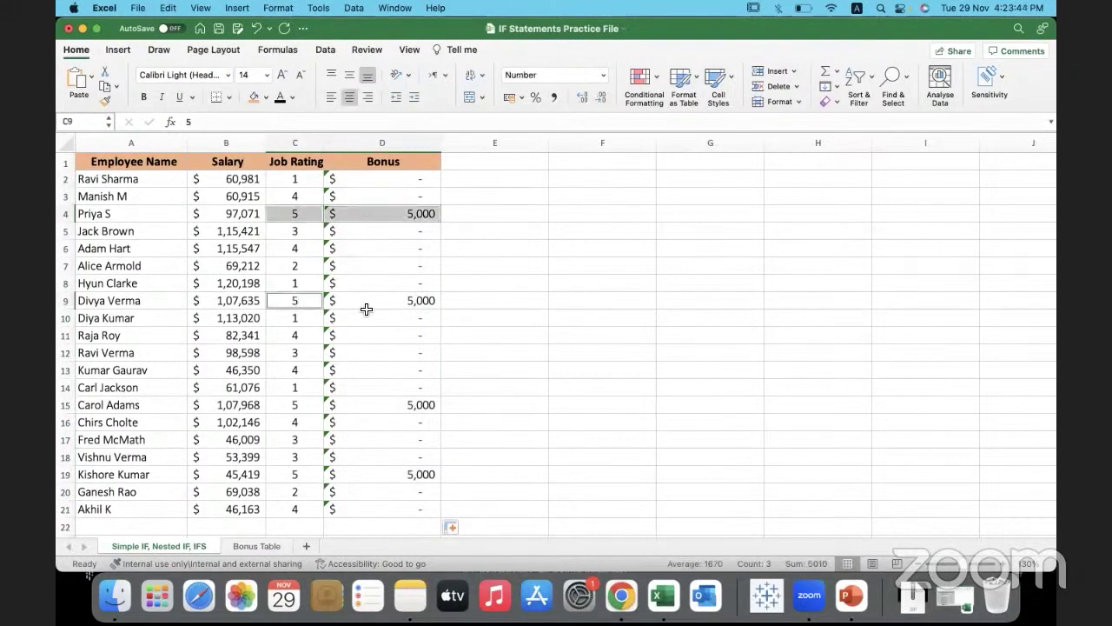
pyautogui.keyDown('super'); pyautogui.click(367, 300); pyautogui.keyUp('super')
pyautogui.keyDown('super'); pyautogui.click(298, 407); pyautogui.keyUp('super')
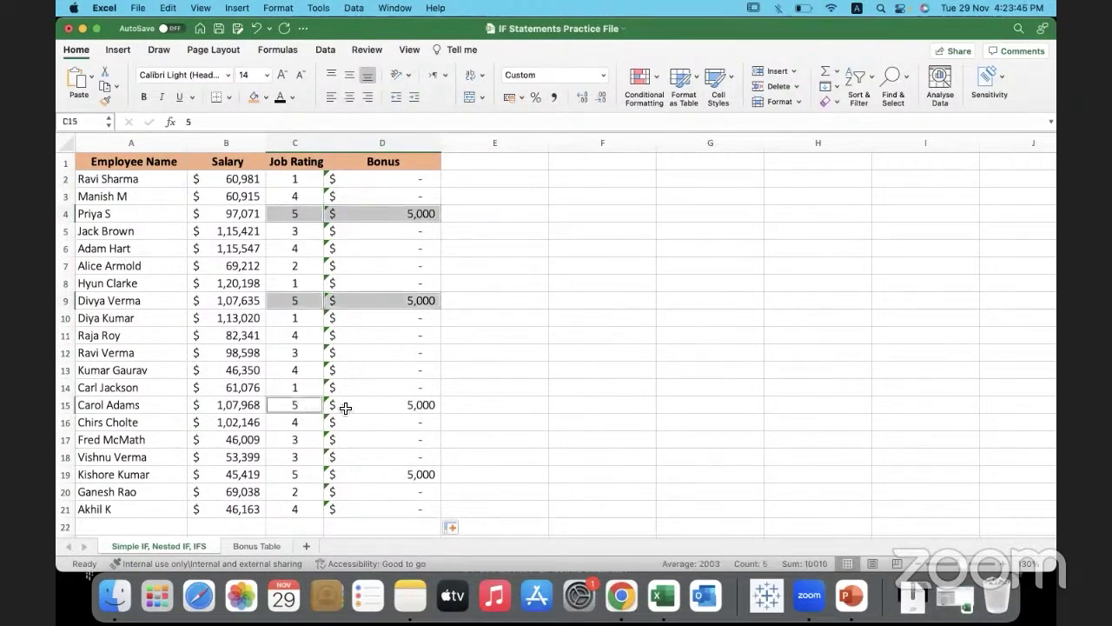
pyautogui.keyDown('super'); pyautogui.click(356, 408); pyautogui.keyUp('super')
pyautogui.keyDown('super'); pyautogui.click(298, 479); pyautogui.keyUp('super')
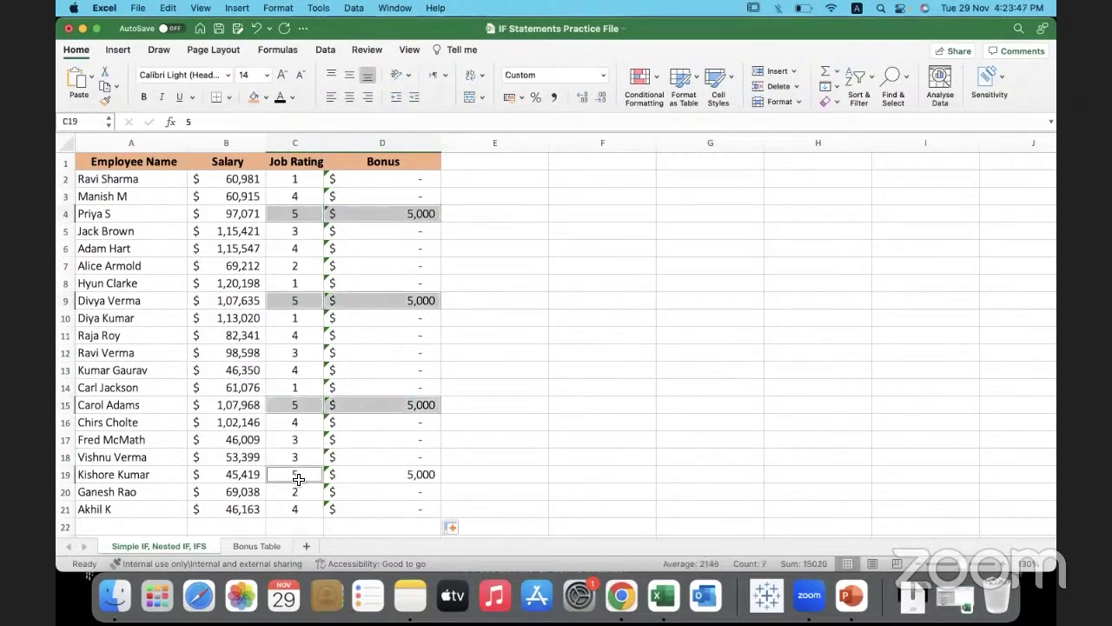
pyautogui.keyDown('super'); pyautogui.click(365, 476); pyautogui.keyUp('super')
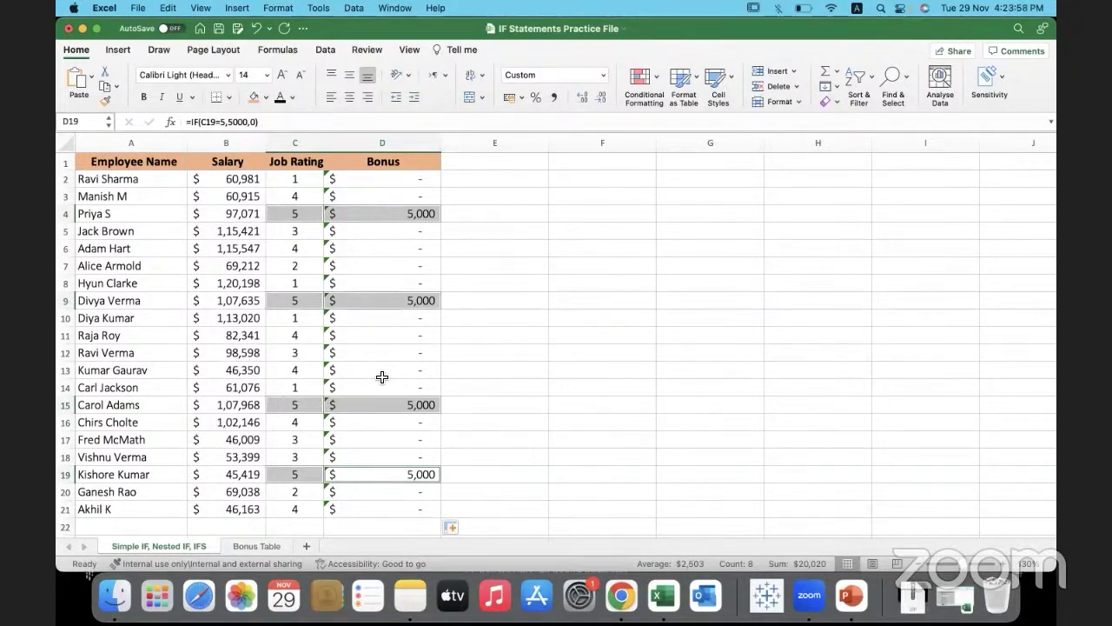
# Step: Replace the final 0 in D2's formula with a nested IF that gives 3000 when C2=4
pyautogui.click(403, 178)
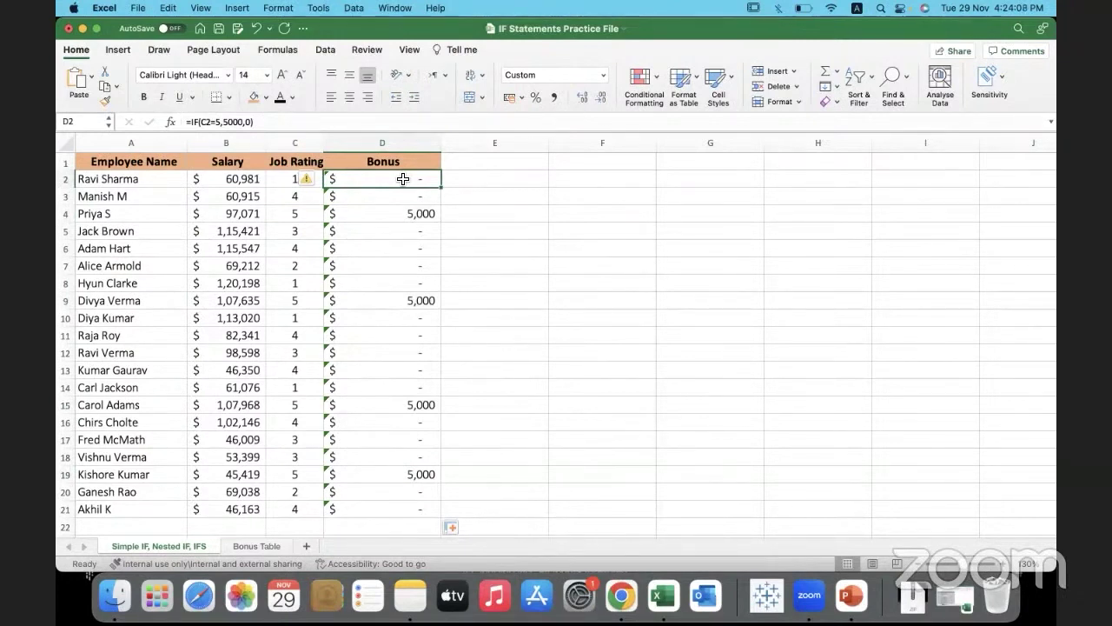
pyautogui.doubleClick(403, 178)
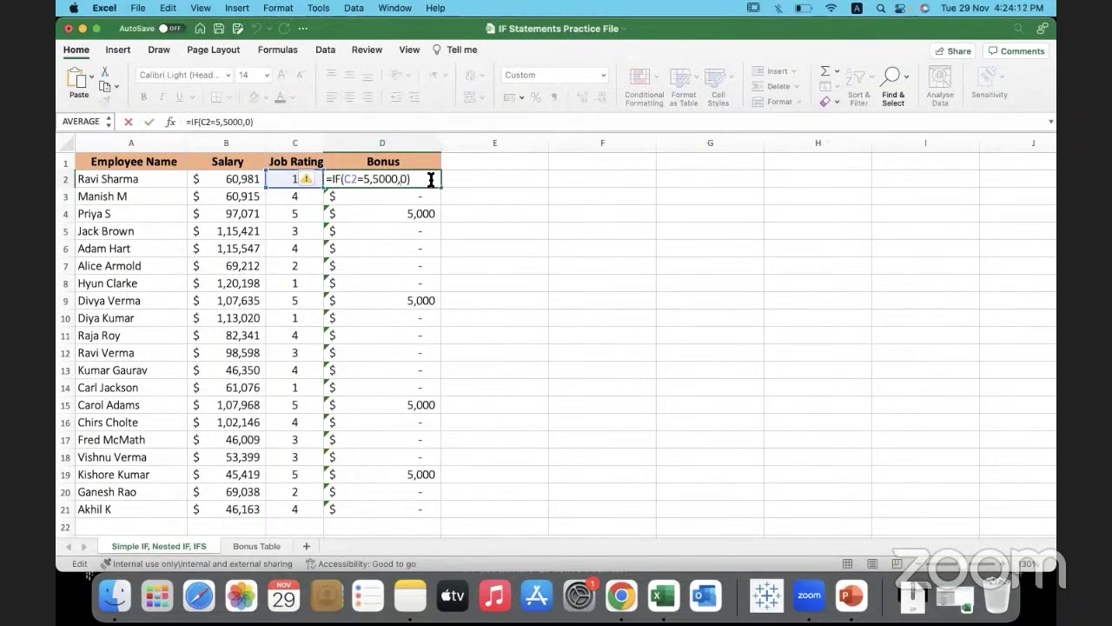
pyautogui.press('Left')
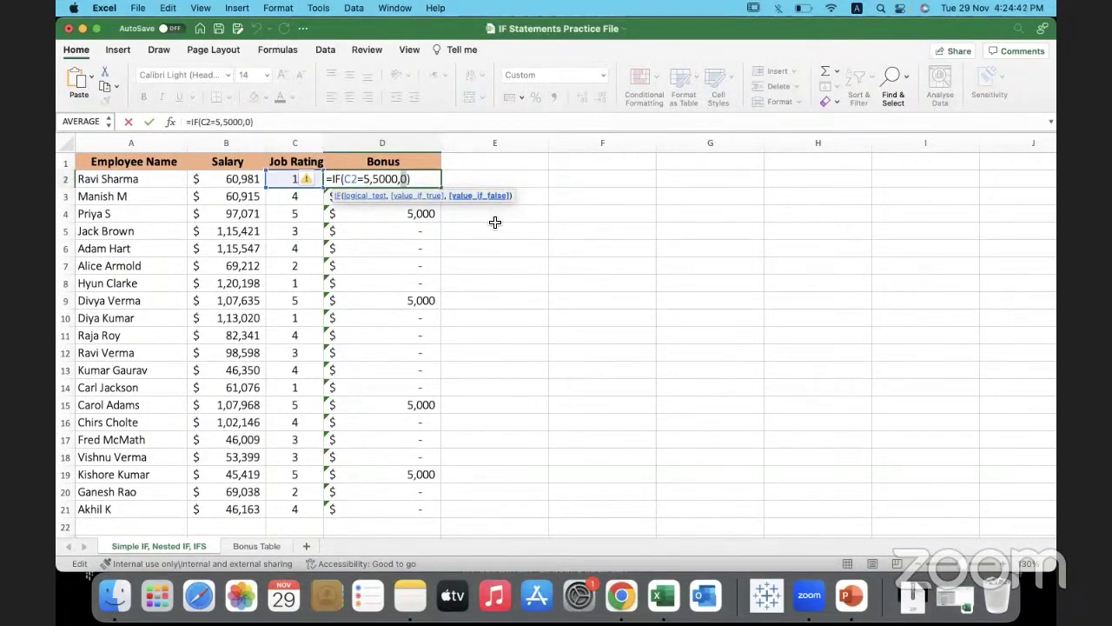
pyautogui.write('if')
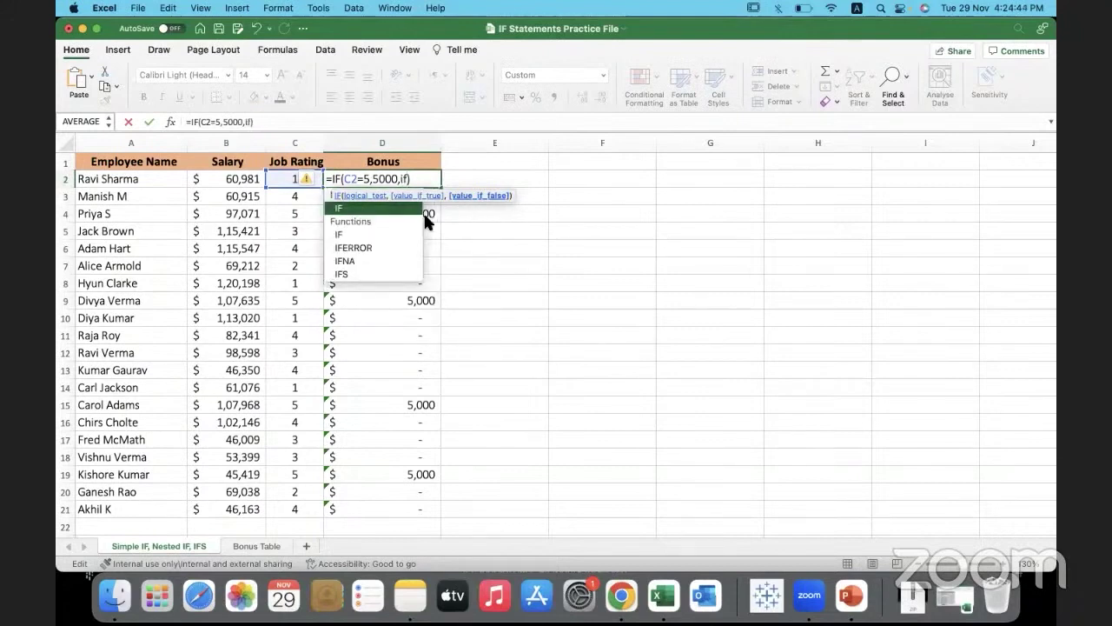
pyautogui.doubleClick(389, 205)
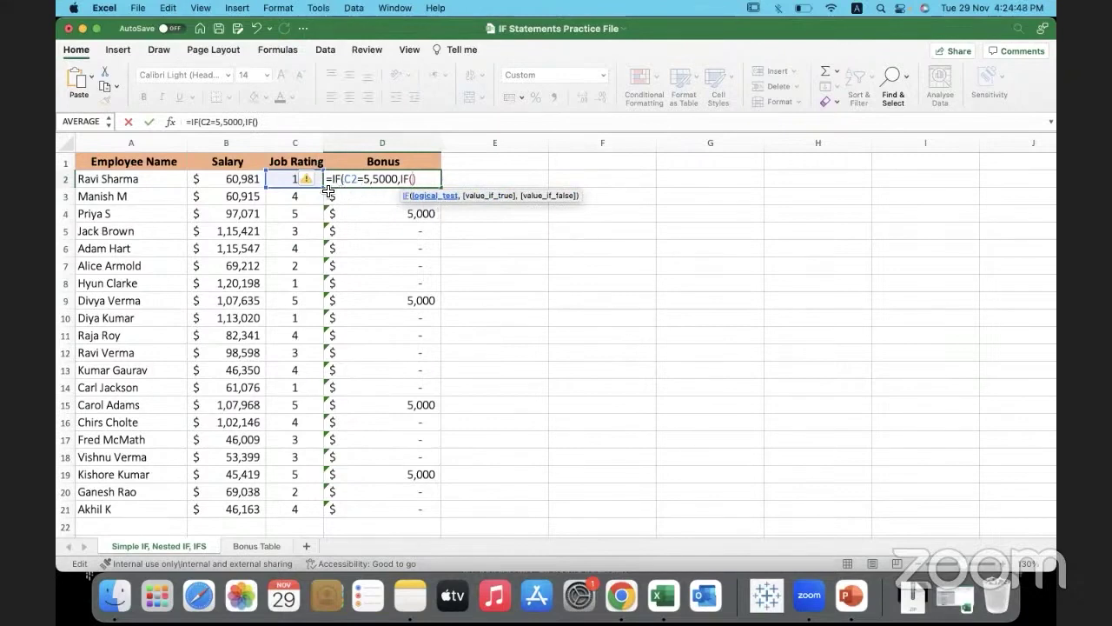
pyautogui.click(284, 182)
pyautogui.write('=')
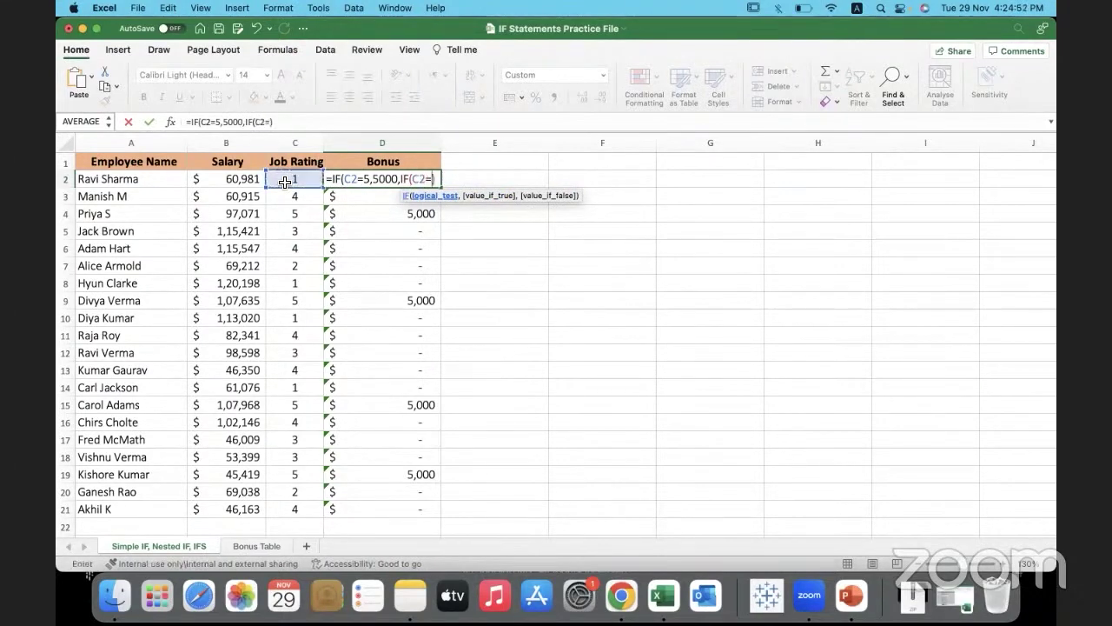
pyautogui.write('4,')
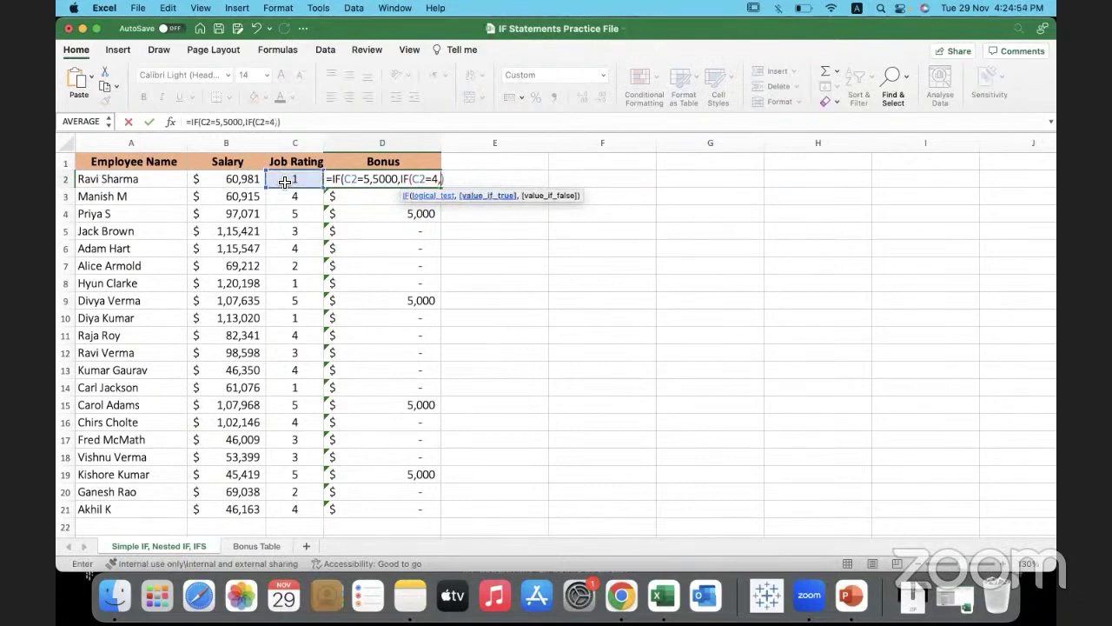
pyautogui.write('3000,')
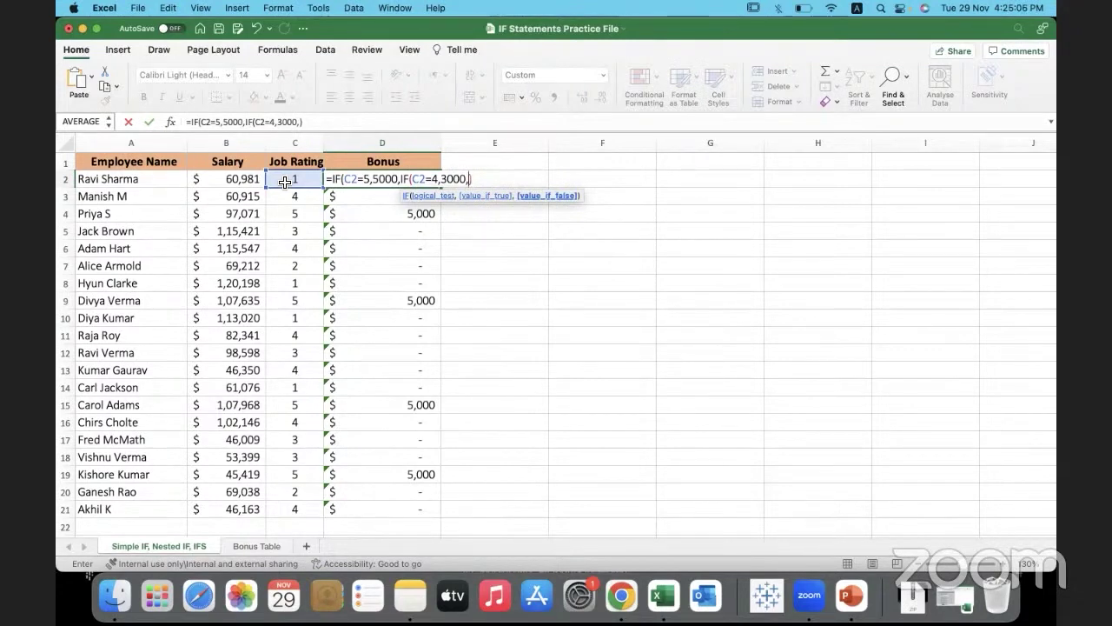
# Step: Nest a third IF in D2's formula that gives 1500 when C2=3
pyautogui.write('I')
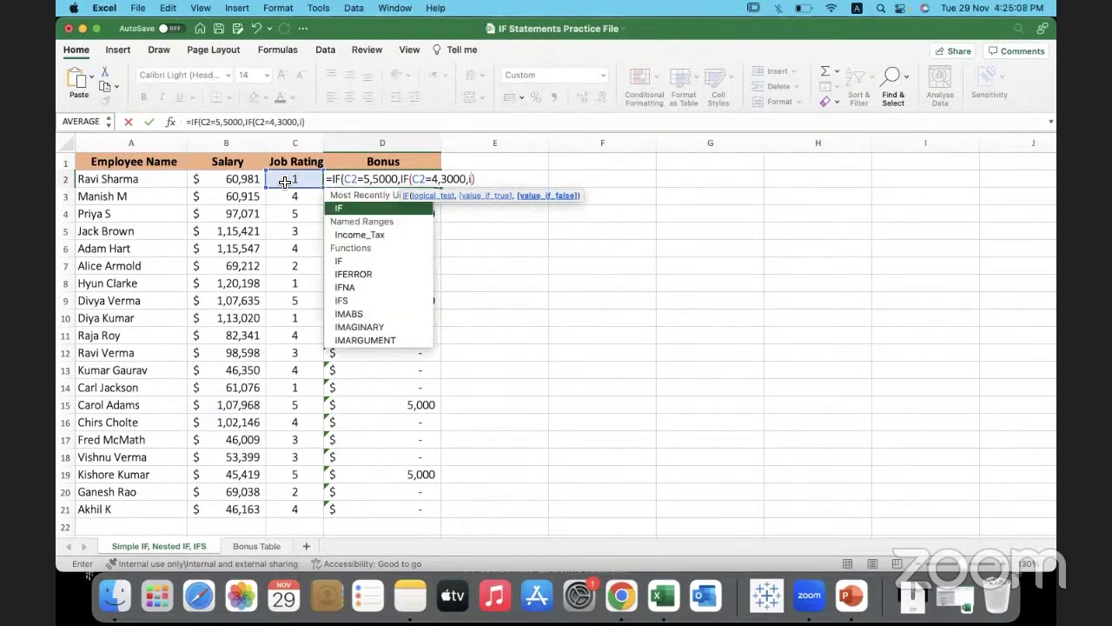
pyautogui.doubleClick(351, 207)
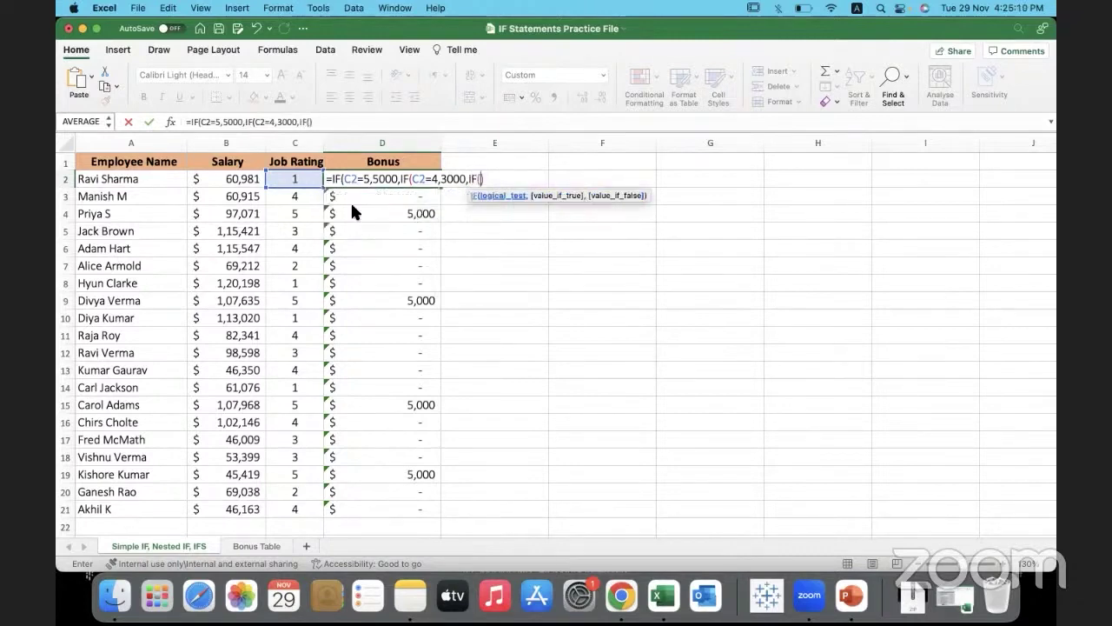
pyautogui.click(305, 181)
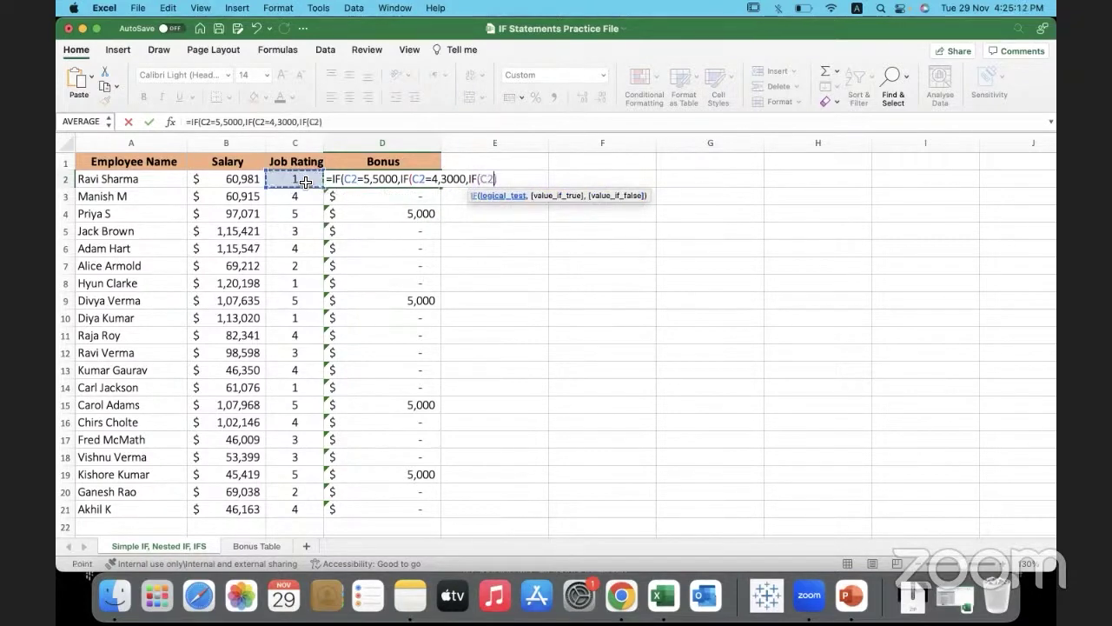
pyautogui.write('=3')
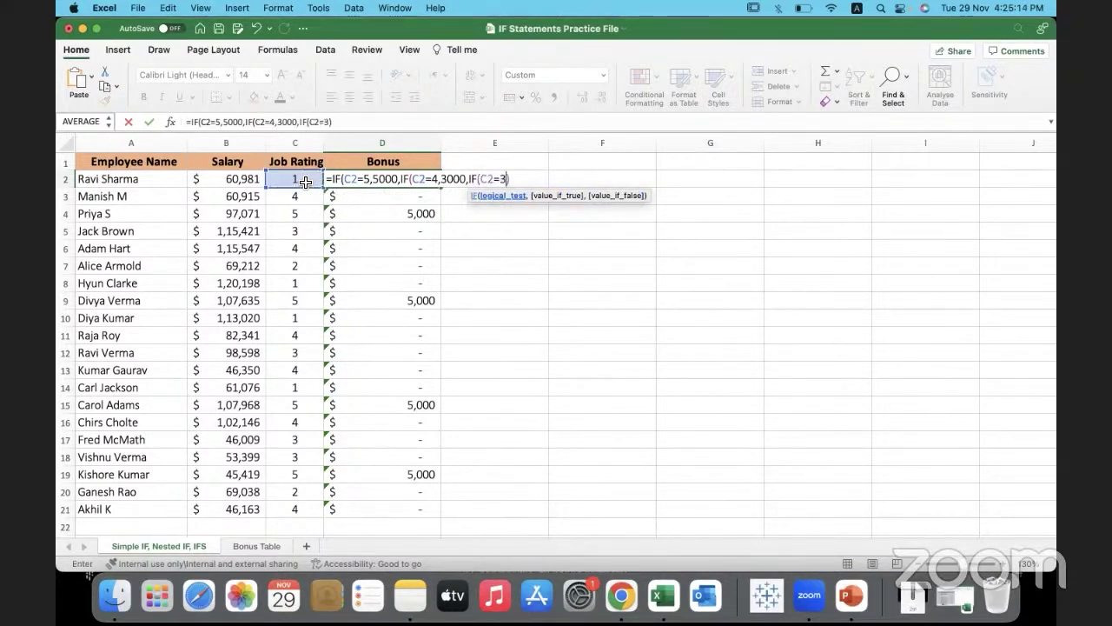
pyautogui.write(',')
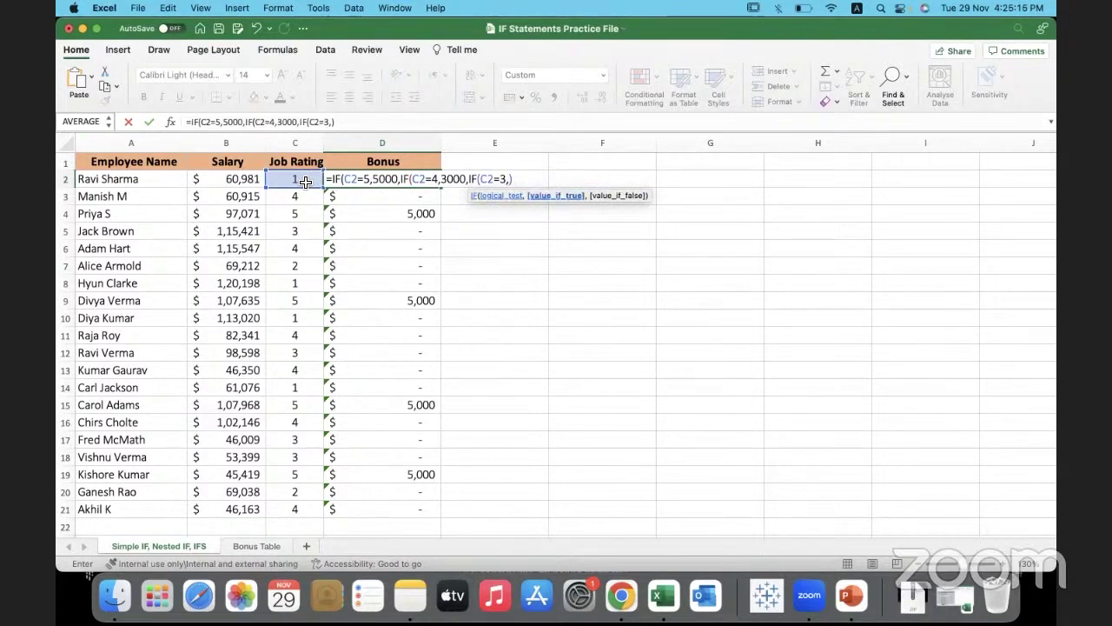
pyautogui.write('1500')
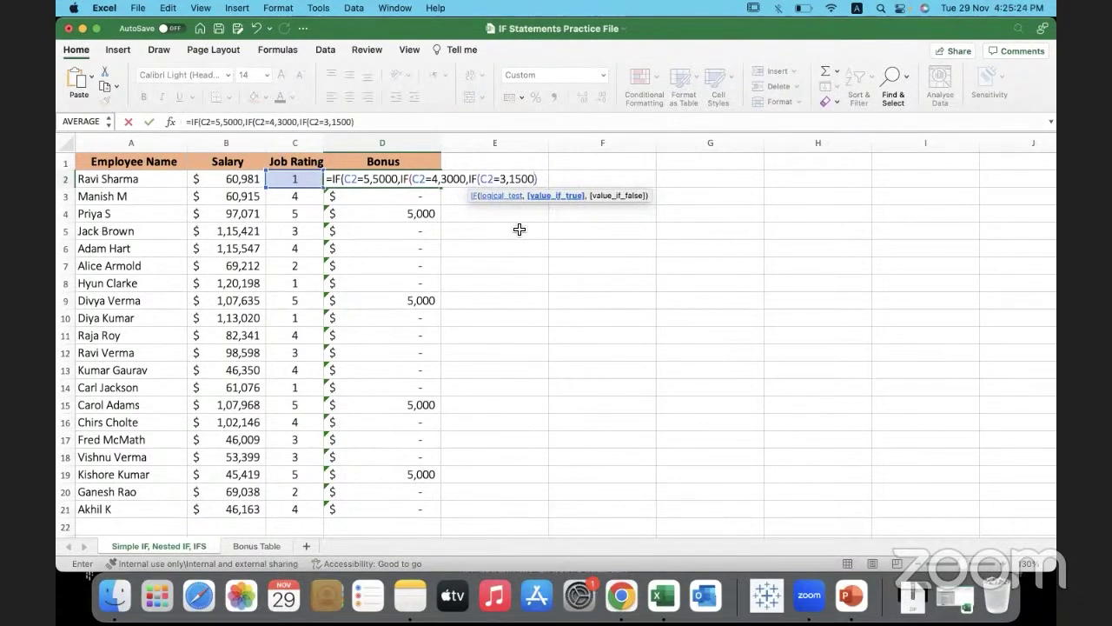
pyautogui.write(',')
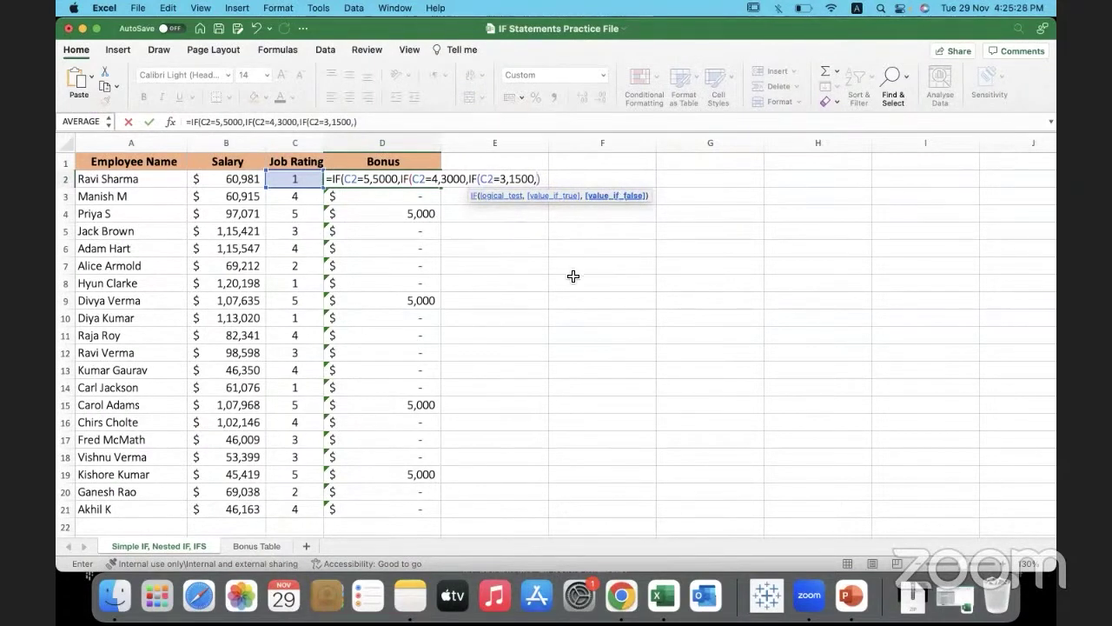
# Step: Nest a fourth IF in D2's formula that gives 1000 when C2=2, otherwise 0
pyautogui.write('IF')
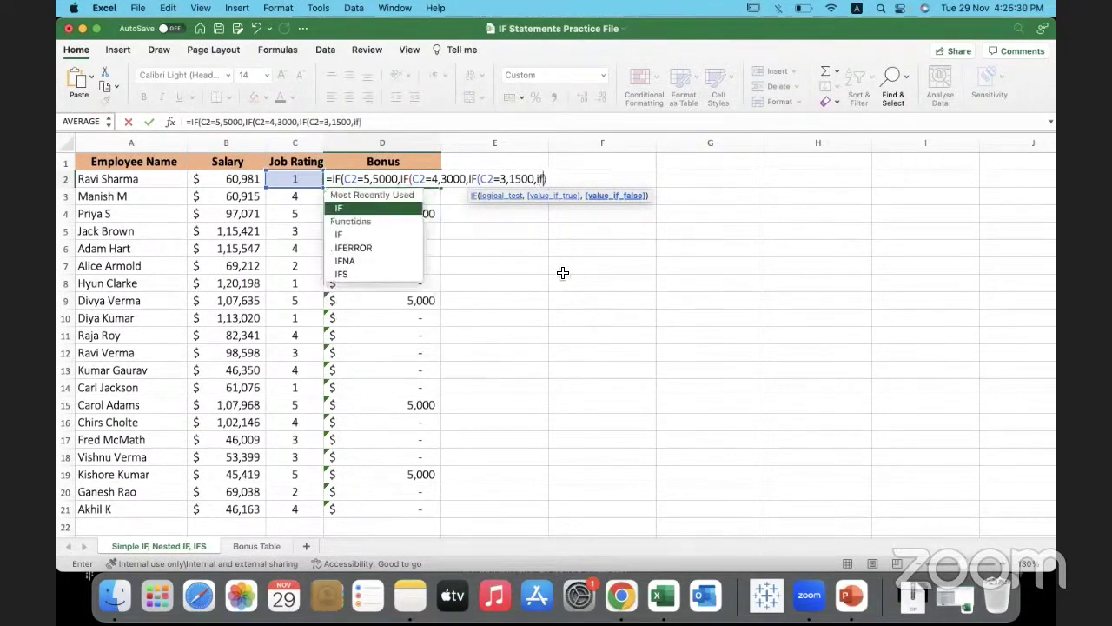
pyautogui.doubleClick(383, 209)
pyautogui.write('c2')
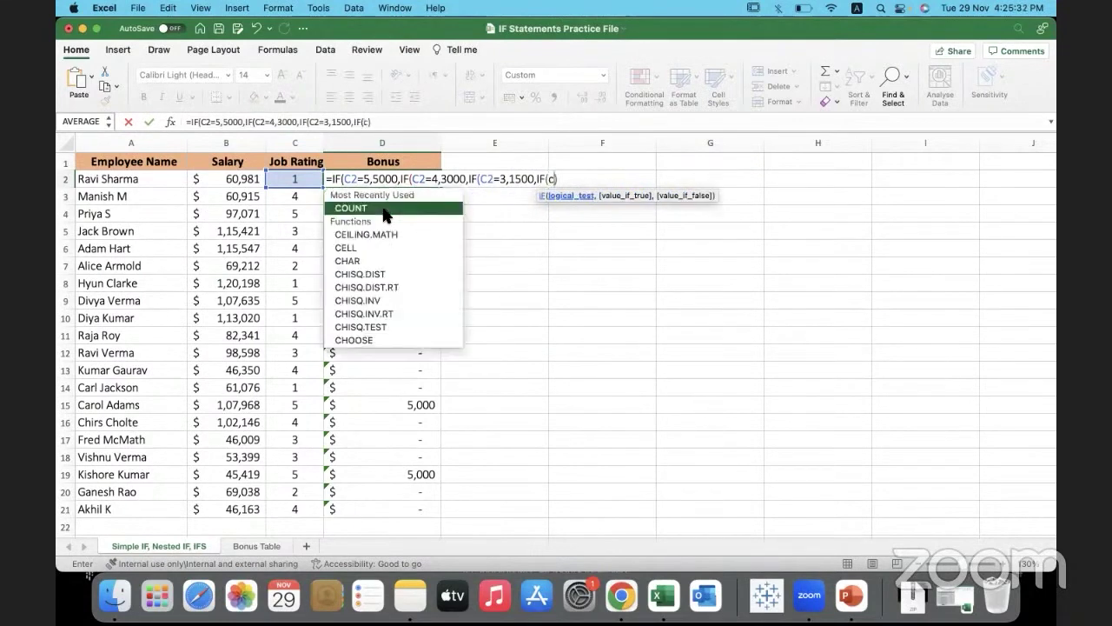
pyautogui.press('BackSpace')
pyautogui.press('BackSpace')
pyautogui.click(294, 181)
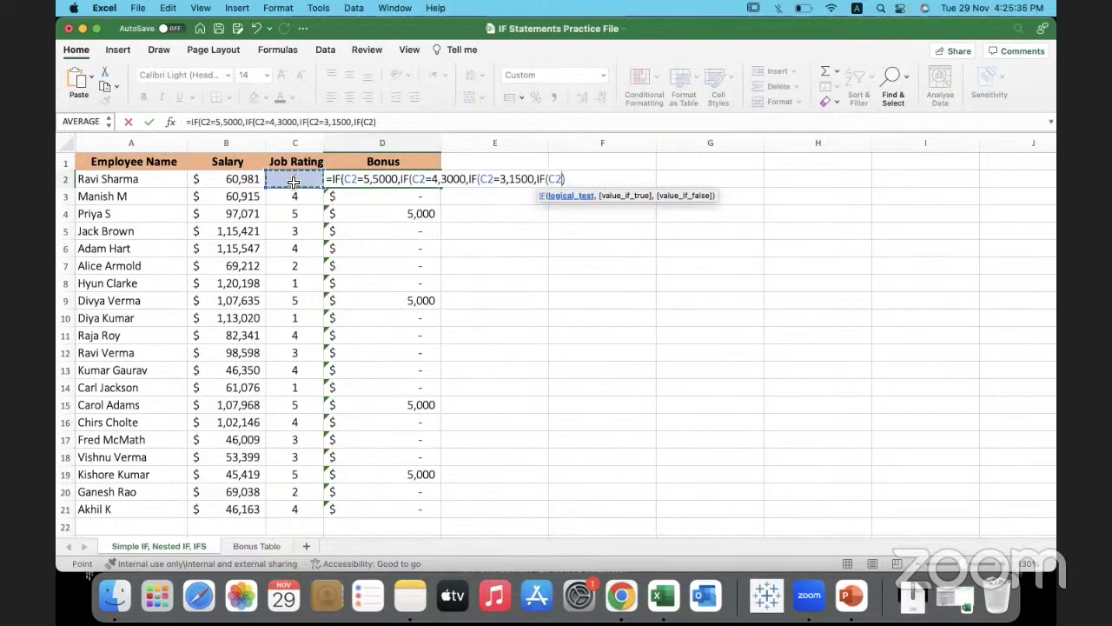
pyautogui.write('=')
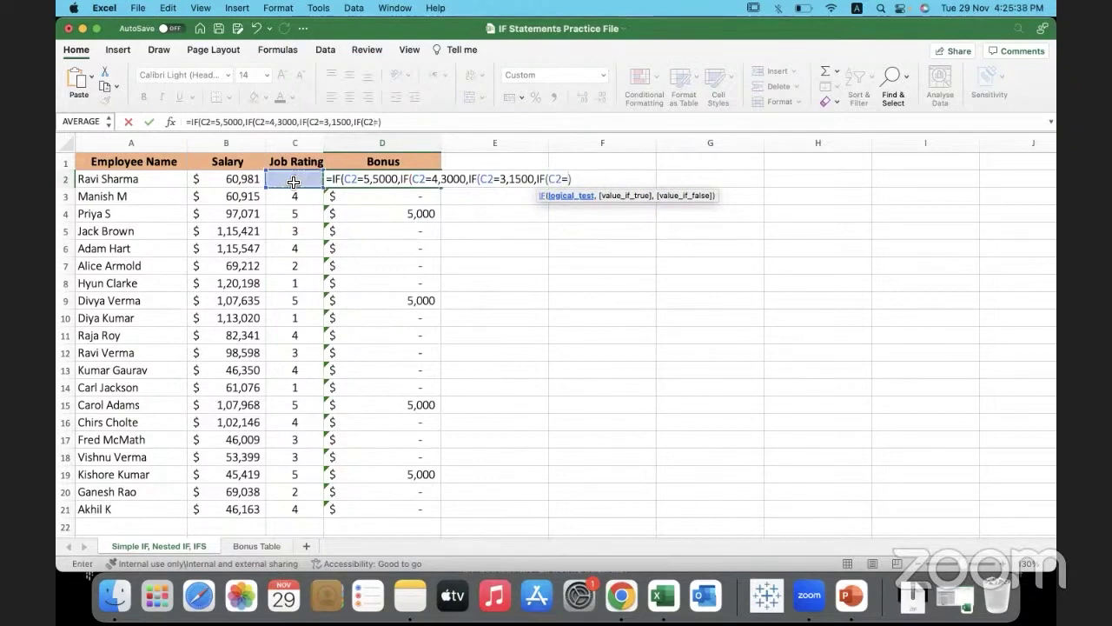
pyautogui.write('2')
pyautogui.write(',10')
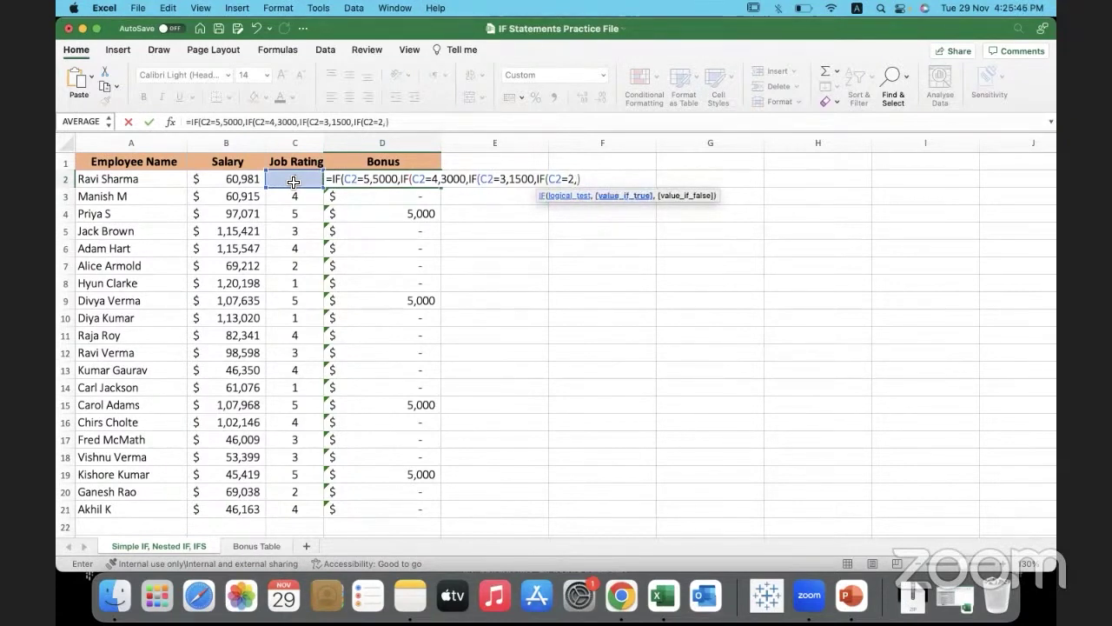
pyautogui.write('00,')
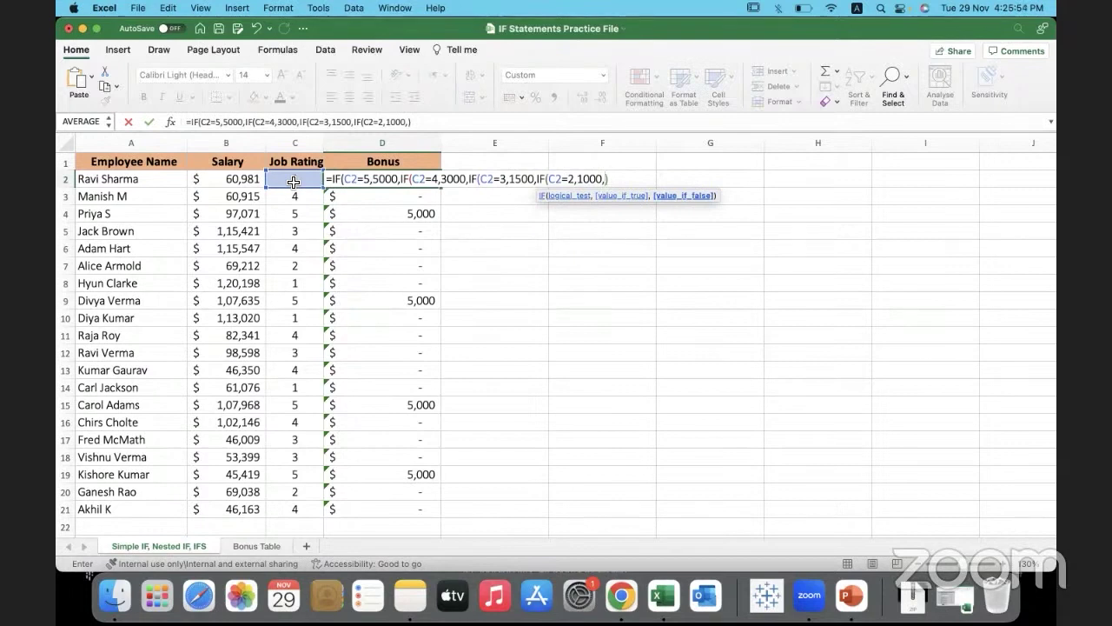
pyautogui.write('0')
# Step: Complete D2's nested IF formula with the final 0 and four closing parentheses, rejecting the suggested correction, and enter it
pyautogui.press('Return')
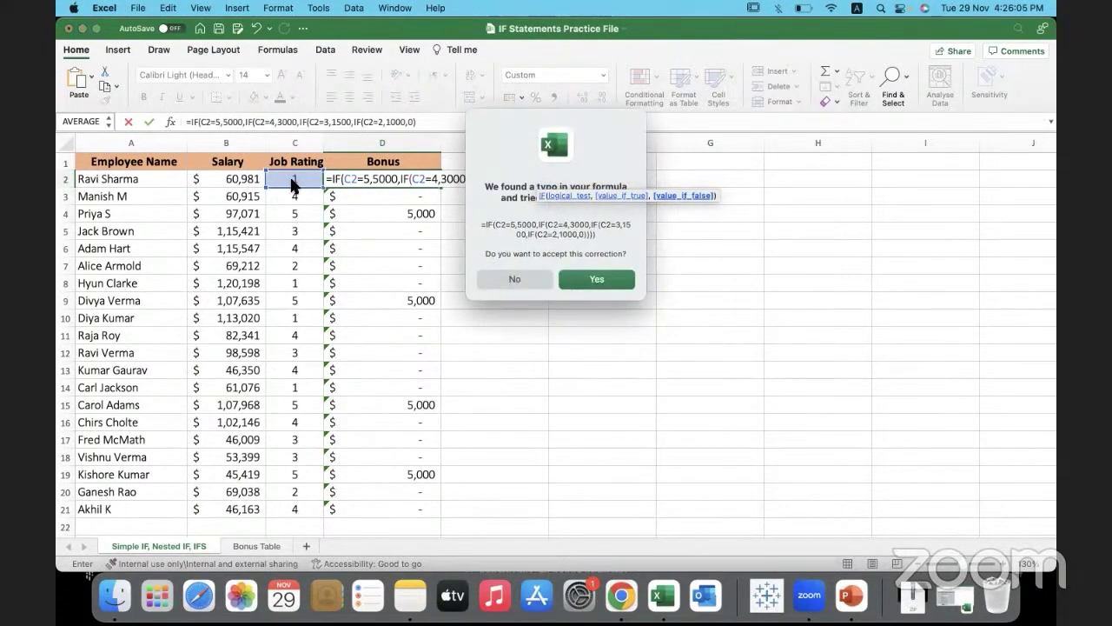
pyautogui.click(536, 277)
pyautogui.click(550, 250)
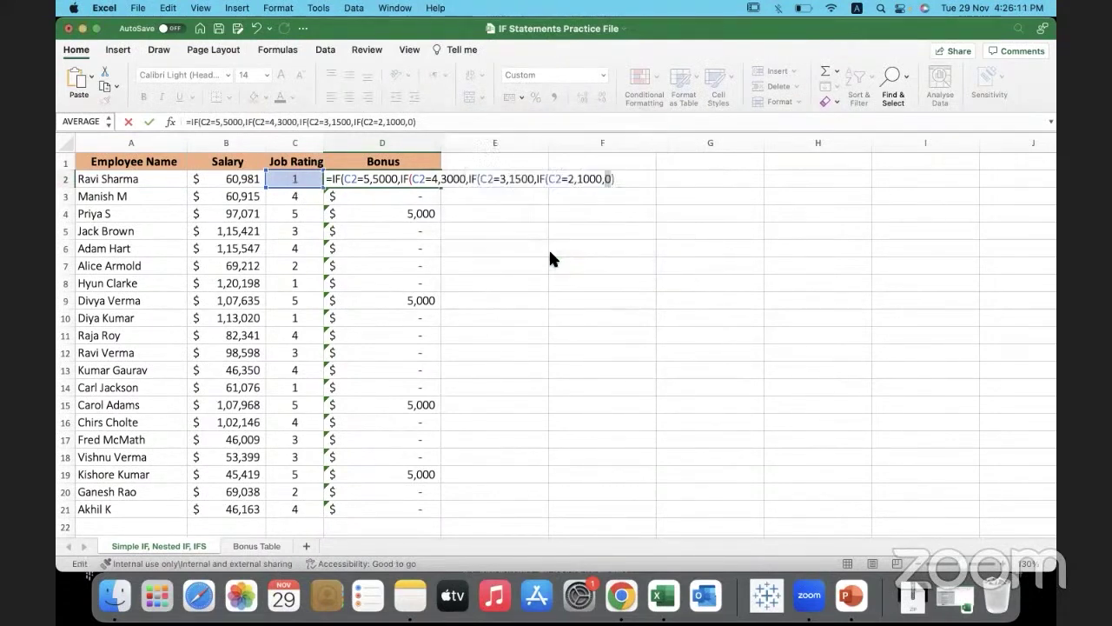
pyautogui.click(616, 181)
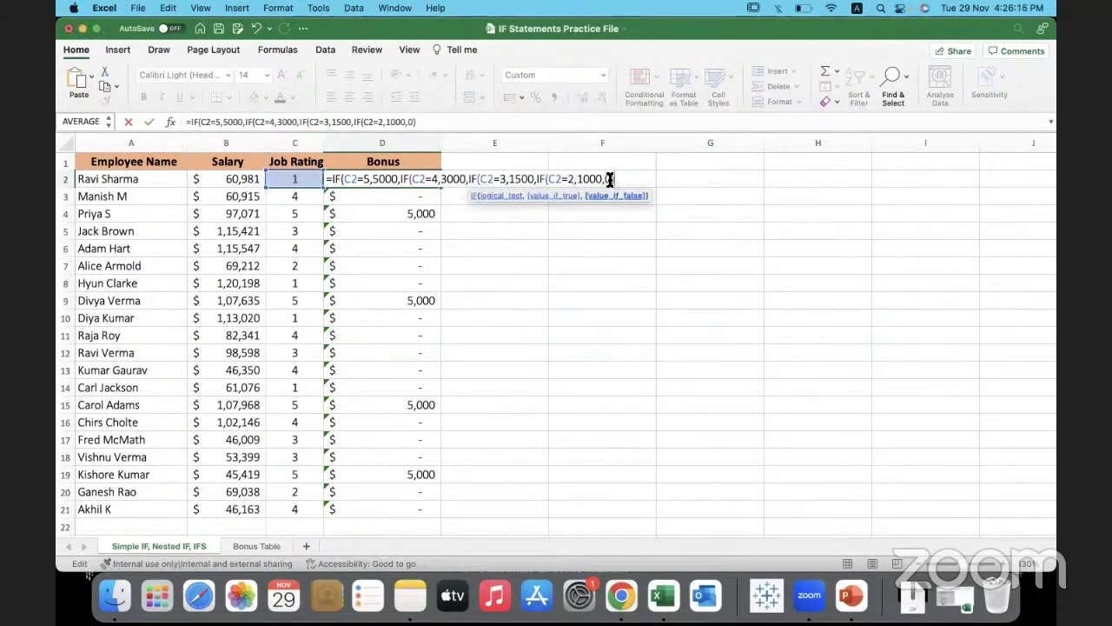
pyautogui.press('Left')
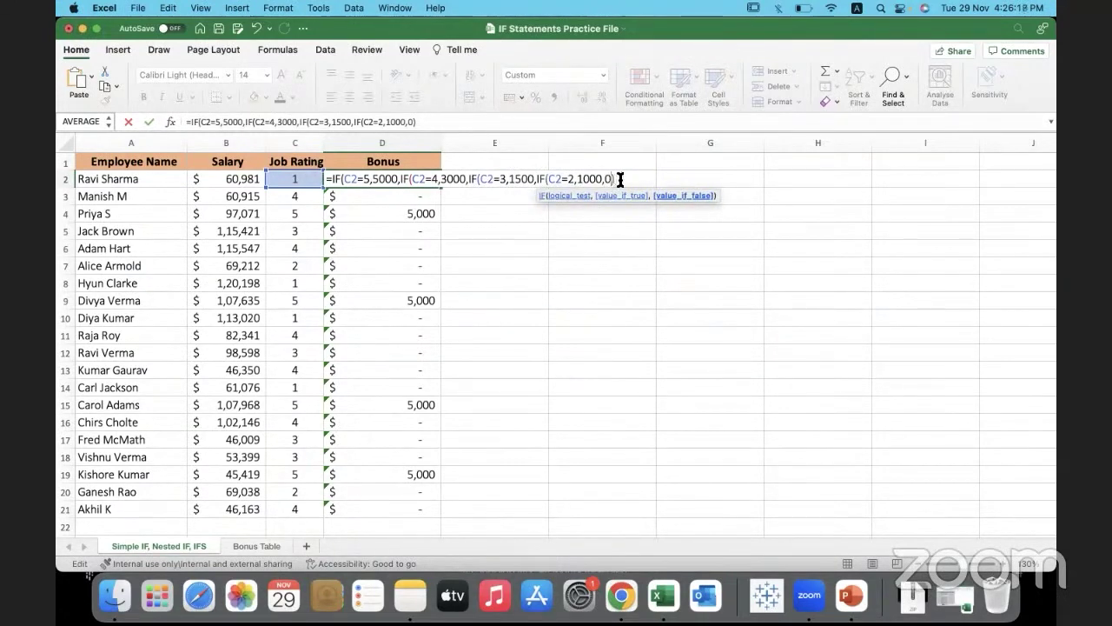
pyautogui.click(636, 180)
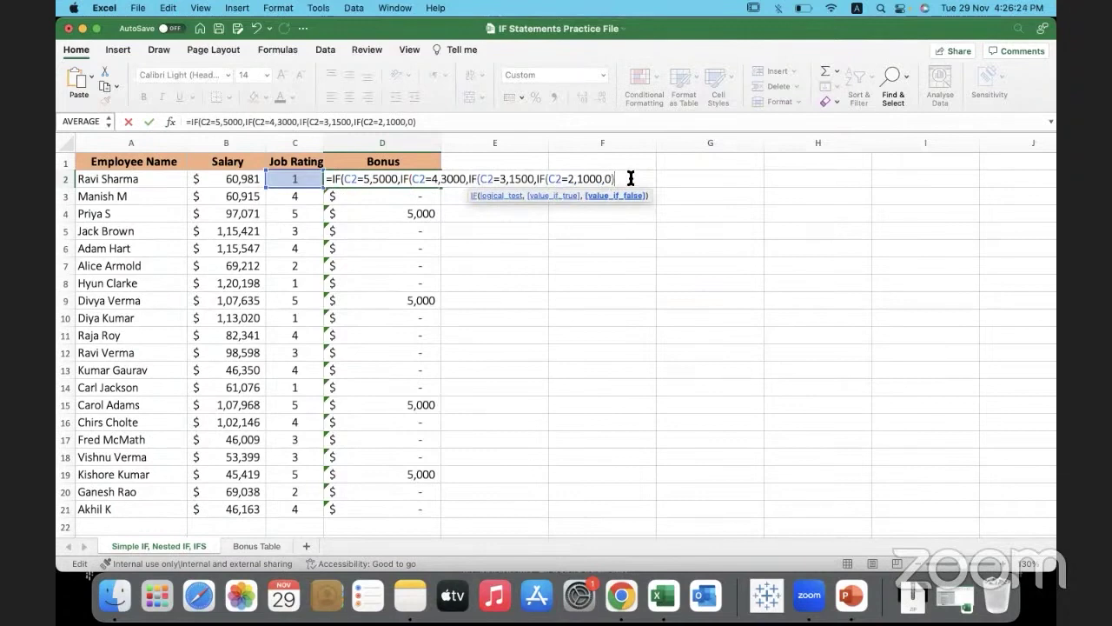
pyautogui.write('))')
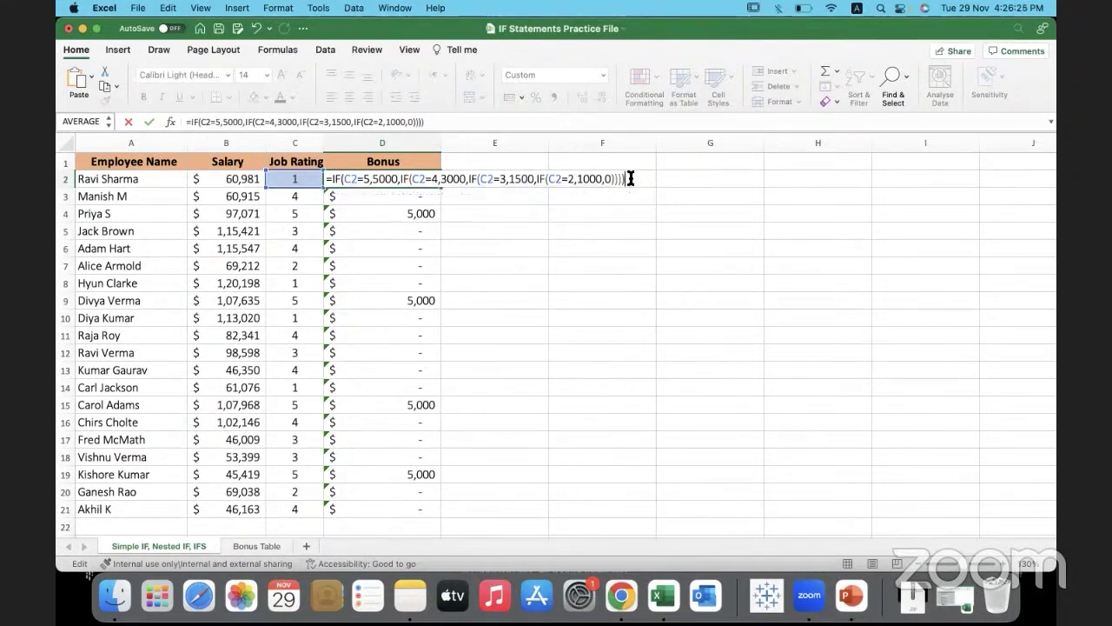
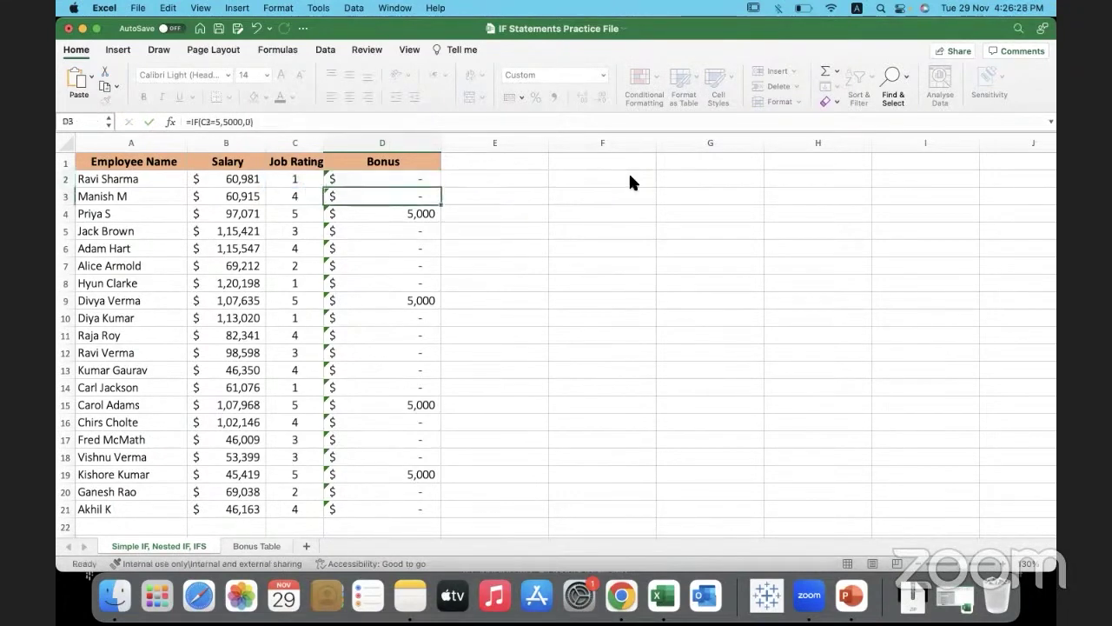
# Step: Fill D2's nested IF formula down the Bonus column to D21
pyautogui.click(416, 179)
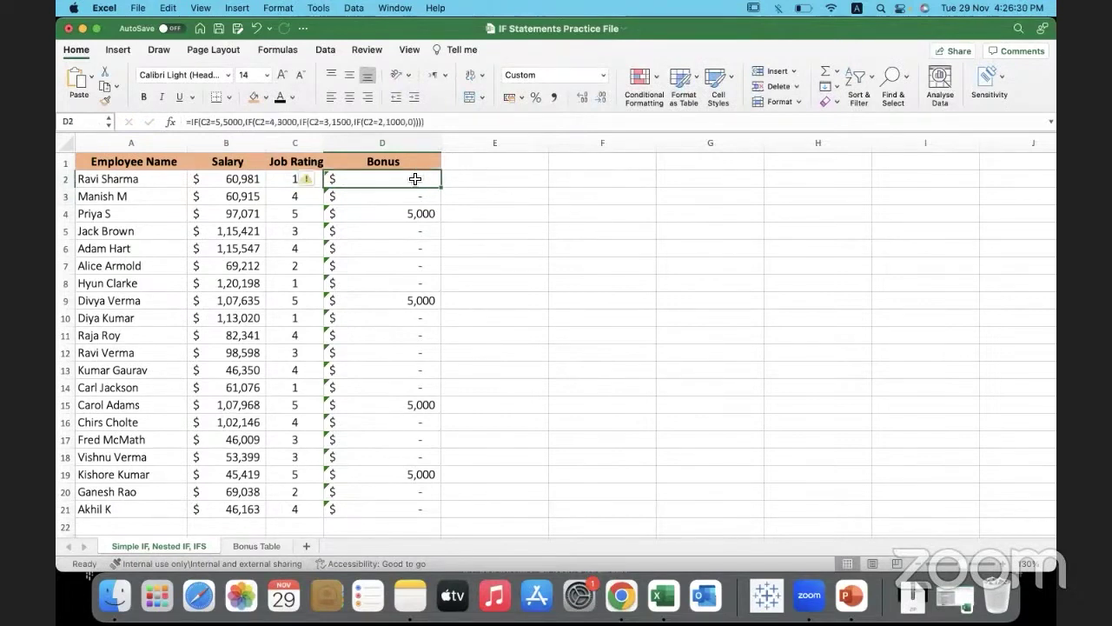
pyautogui.click(280, 180)
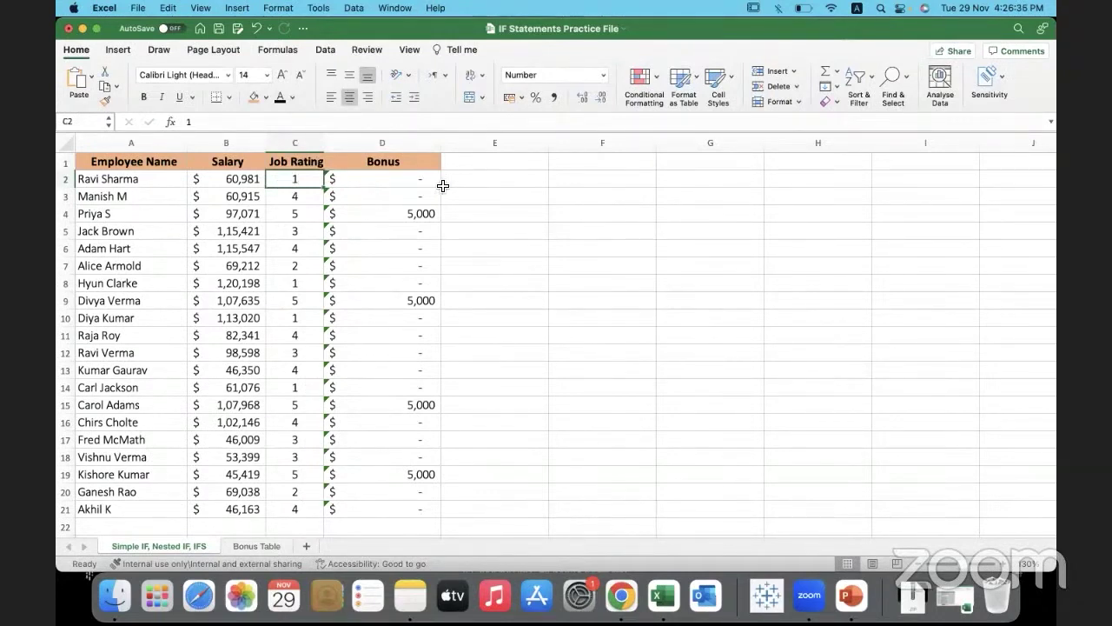
pyautogui.click(393, 182)
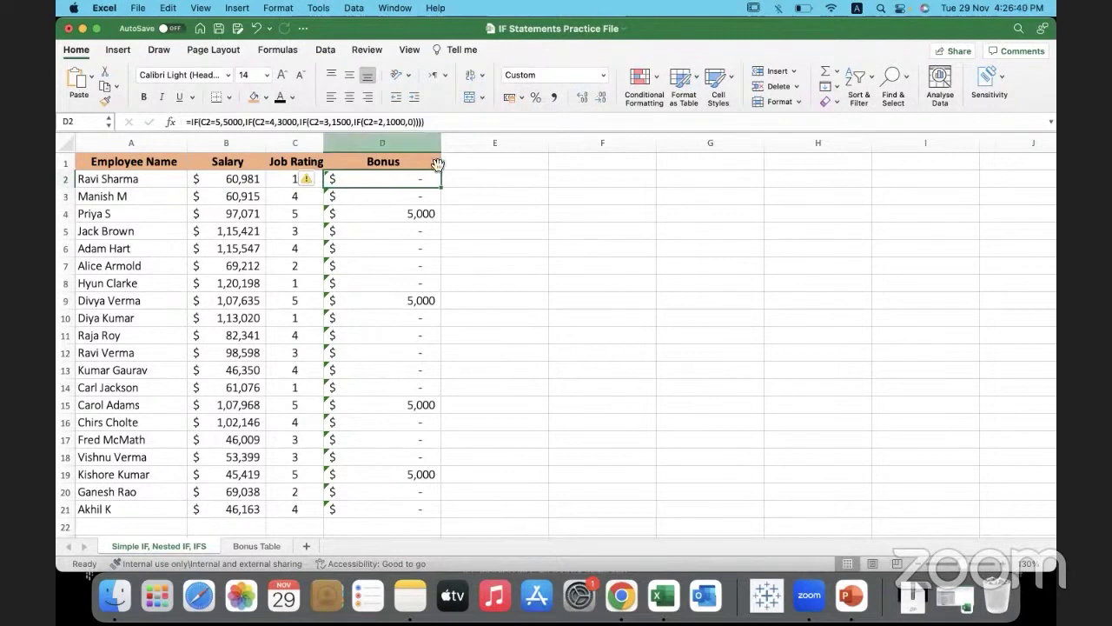
pyautogui.doubleClick(444, 189)
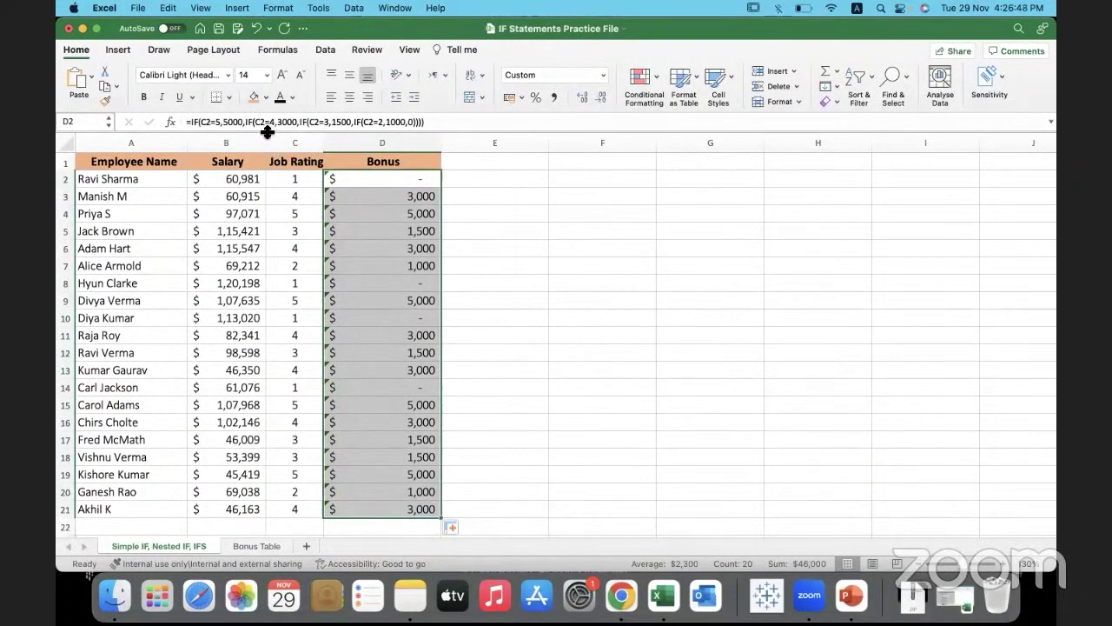
# Step: Switch to Epic Pen and underline row 3's job rating and bonus plus the 4,3000 part of the formula, dismissing the promotional pop-ups
pyautogui.click(157, 596)
pyautogui.click(682, 92)
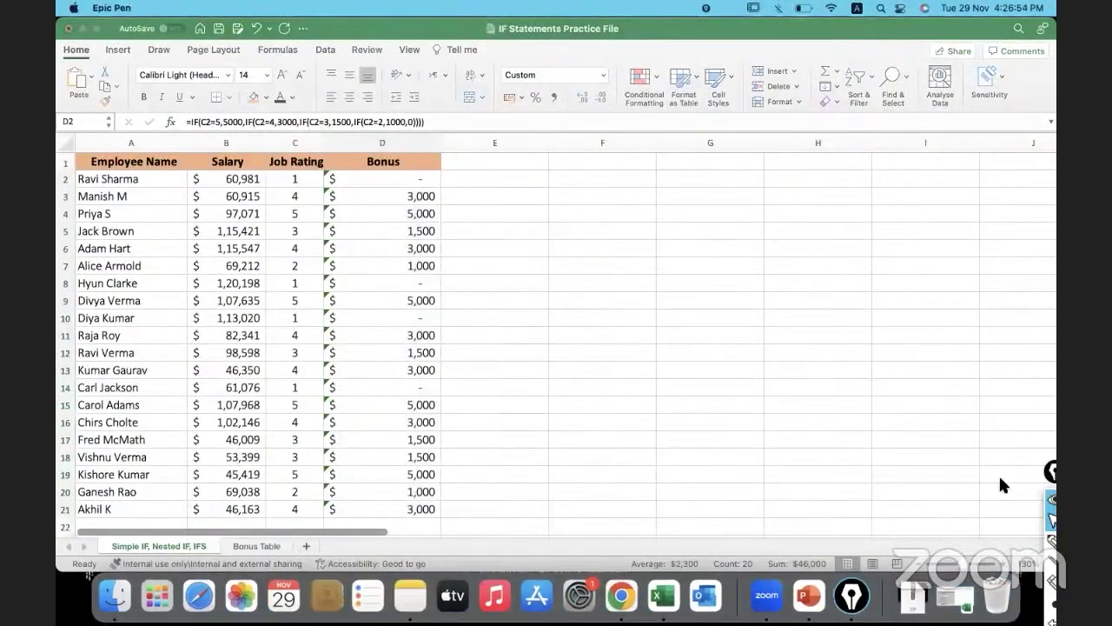
pyautogui.moveTo(1010, 281)
pyautogui.moveTo(1012, 388)
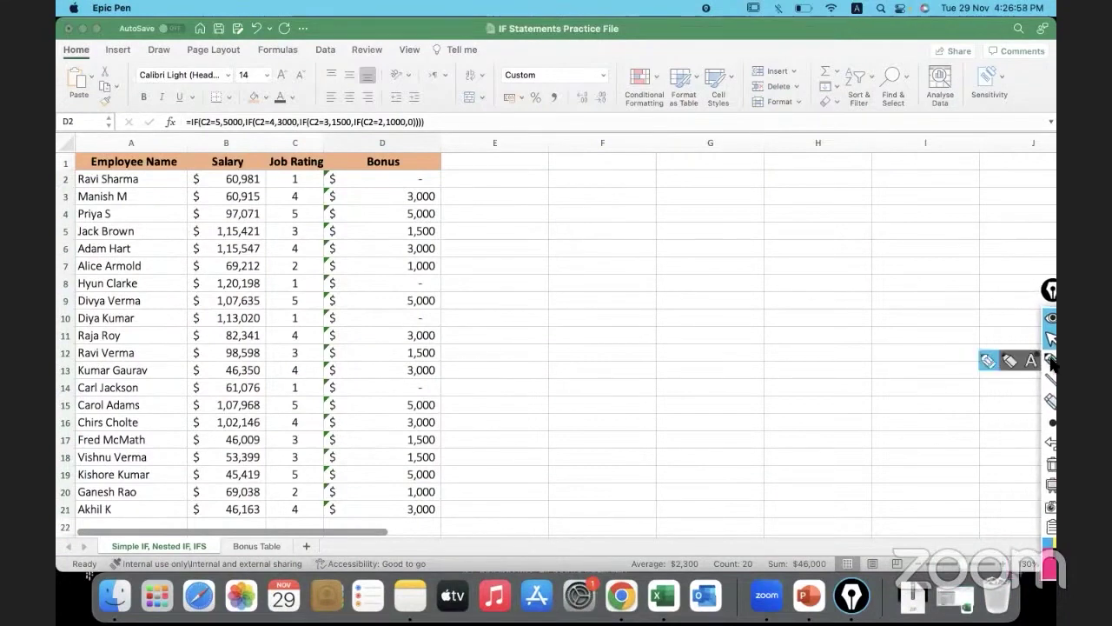
pyautogui.click(1051, 363)
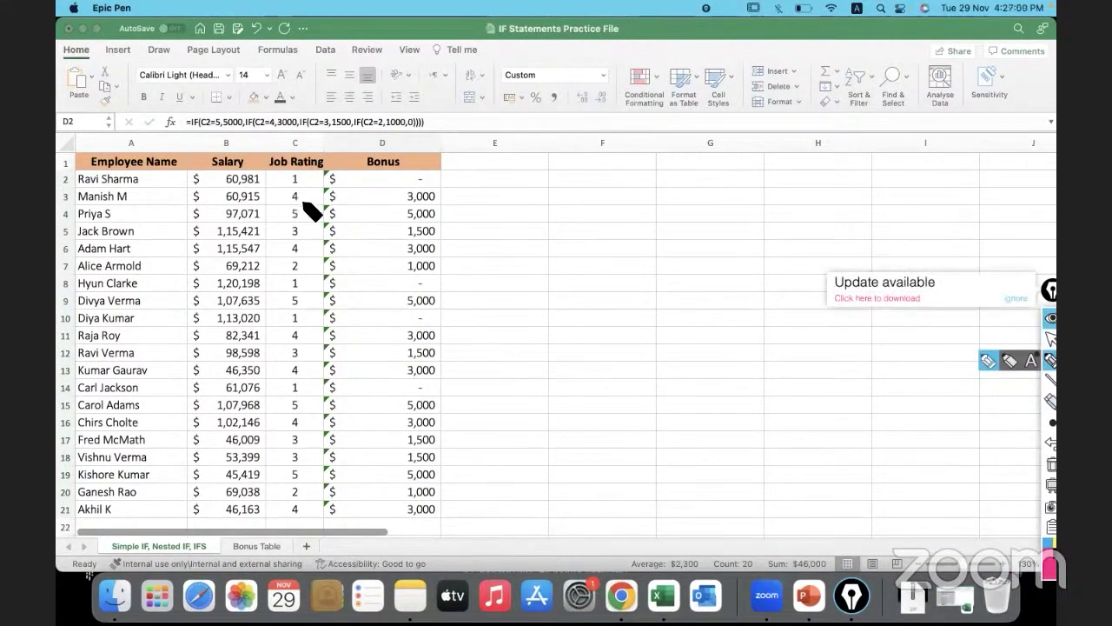
pyautogui.moveTo(283, 203); pyautogui.dragTo(306, 203)
pyautogui.moveTo(267, 127); pyautogui.dragTo(297, 128)
pyautogui.moveTo(375, 202); pyautogui.dragTo(434, 205)
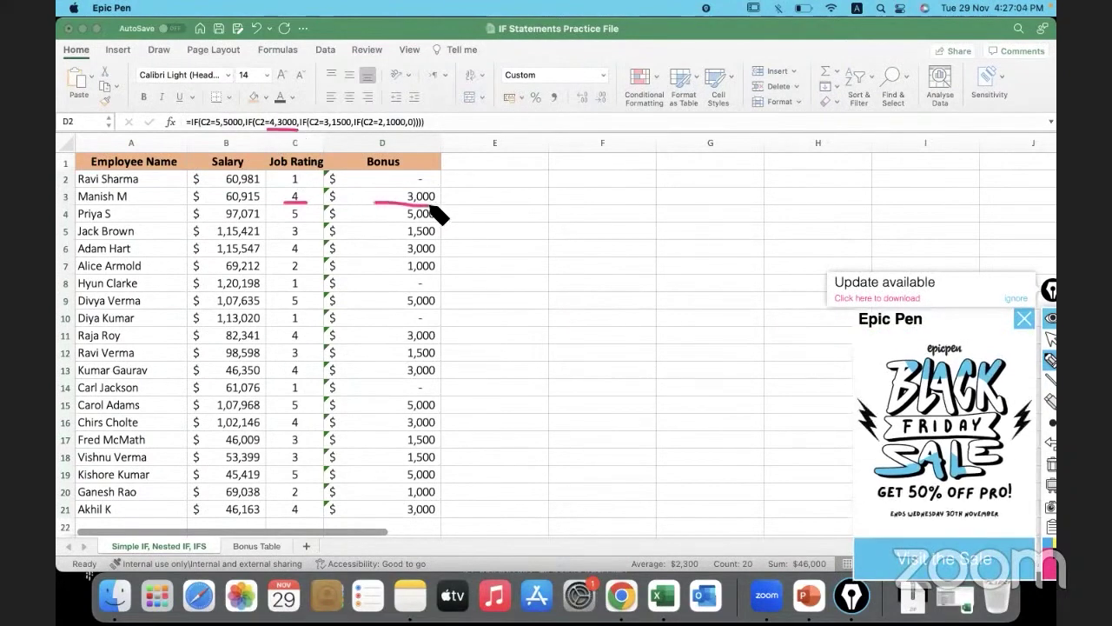
pyautogui.click(1024, 318)
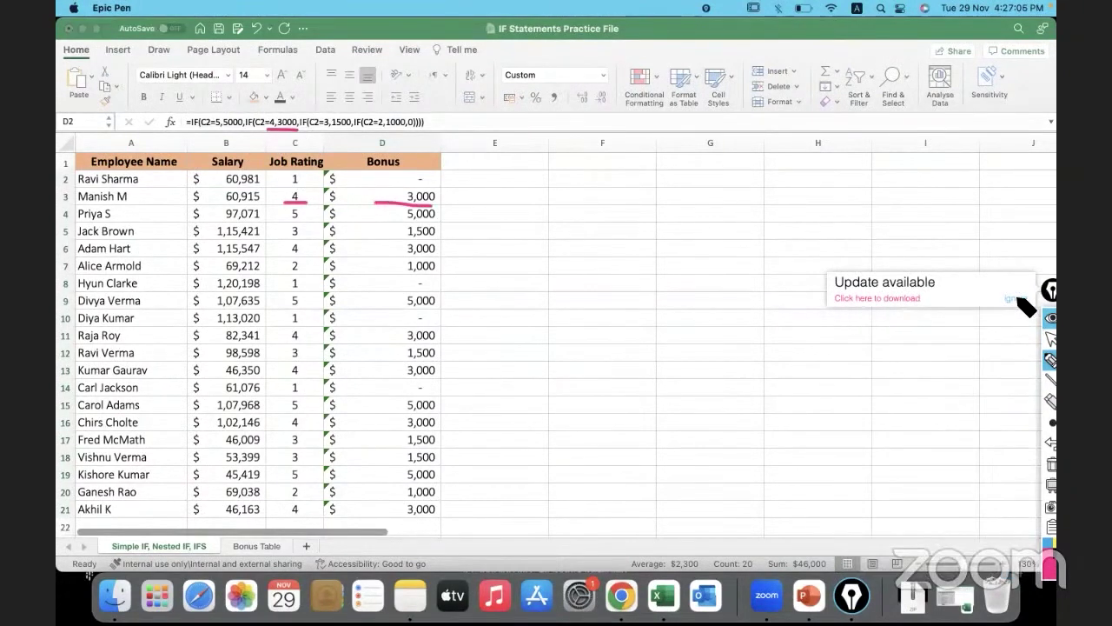
pyautogui.click(1014, 299)
# Step: Underline the job ratings and bonuses in rows 4 and 5 and the matching C2=5,5000 and C2=3,1500 parts of the formula
pyautogui.moveTo(287, 222); pyautogui.dragTo(303, 221)
pyautogui.moveTo(383, 214); pyautogui.dragTo(434, 214)
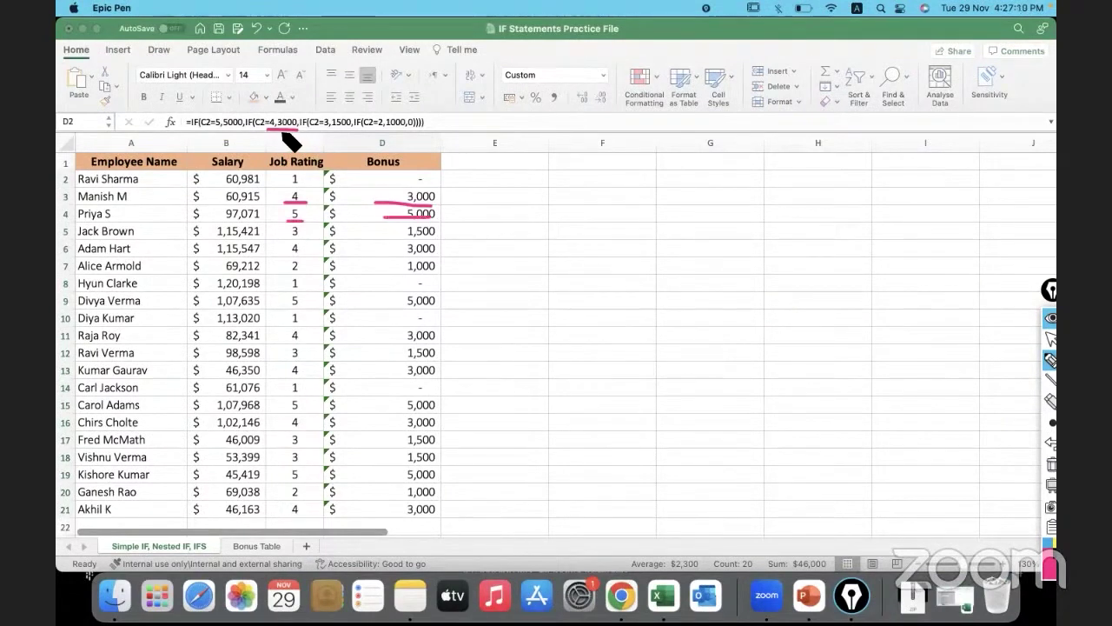
pyautogui.moveTo(203, 128); pyautogui.dragTo(243, 128)
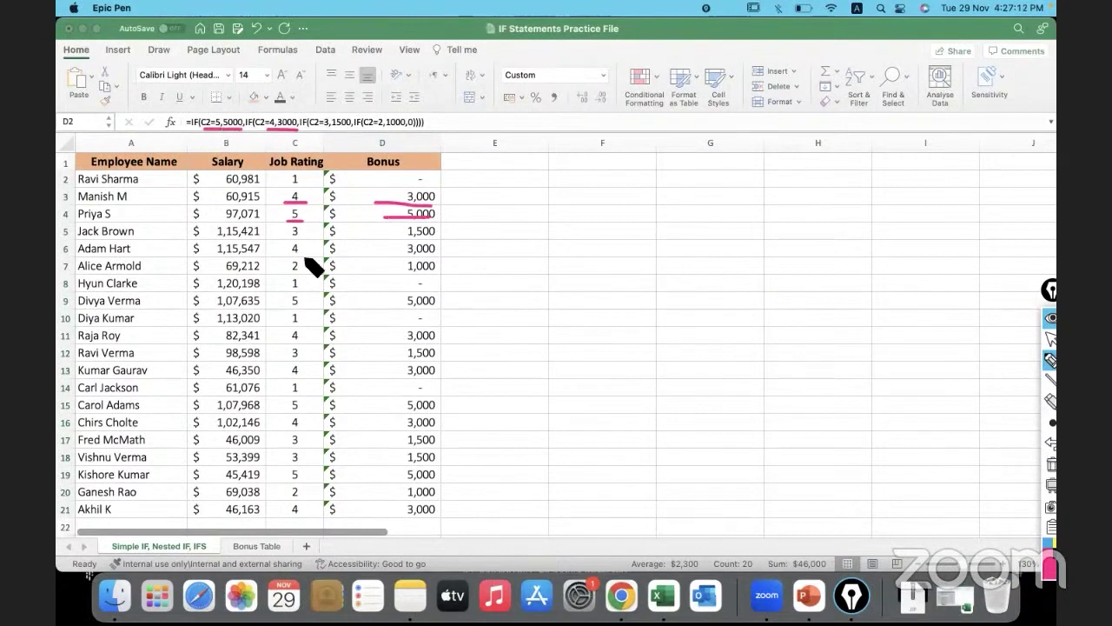
pyautogui.moveTo(285, 233); pyautogui.dragTo(300, 236)
pyautogui.moveTo(399, 237); pyautogui.dragTo(434, 233)
pyautogui.moveTo(318, 132); pyautogui.dragTo(354, 132)
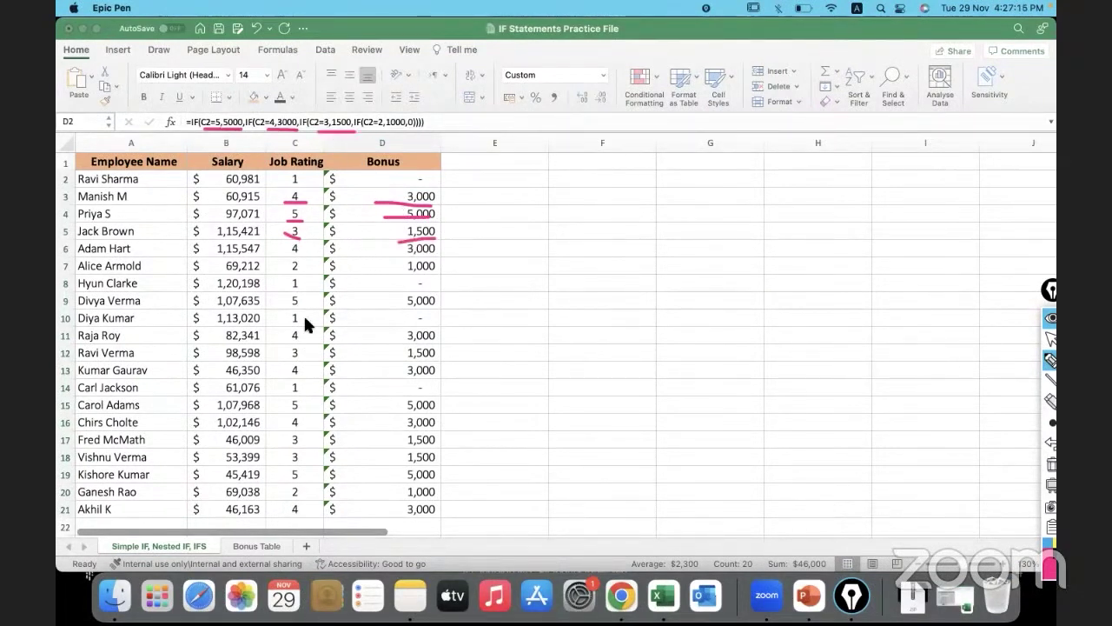
# Step: Underline rows 7 and 20 and the formula's C2=2,1000 part, circle its final 0, and clear all pen marks
pyautogui.moveTo(283, 501); pyautogui.dragTo(439, 499)
pyautogui.moveTo(276, 273); pyautogui.dragTo(448, 272)
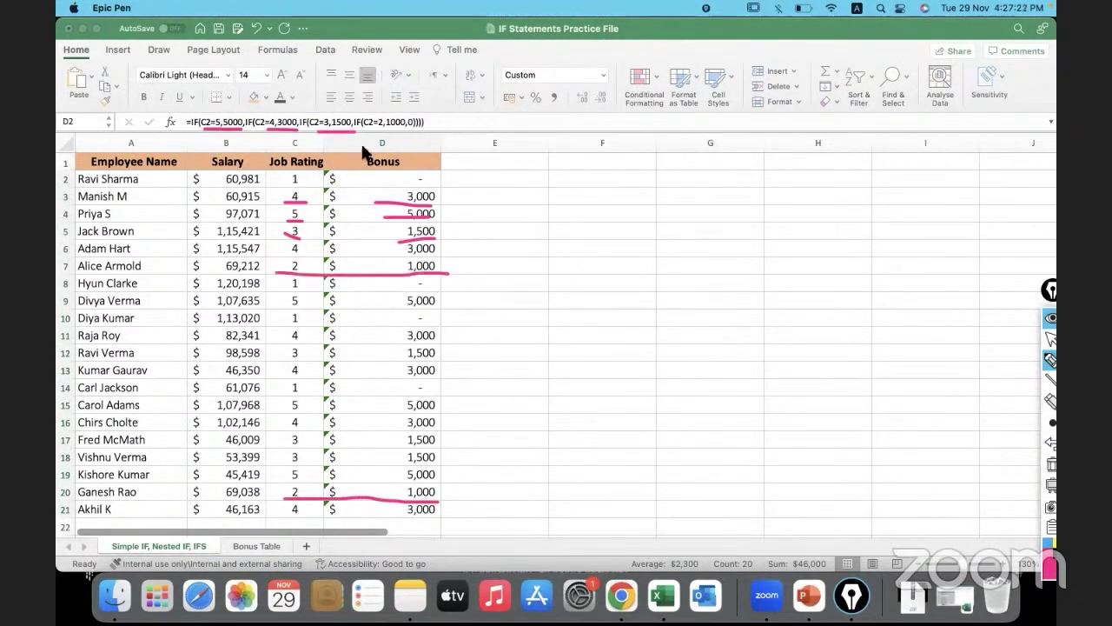
pyautogui.moveTo(364, 133)
pyautogui.mouseDown()
pyautogui.moveTo(395, 133)
pyautogui.moveTo(409, 119)
pyautogui.moveTo(419, 131)
pyautogui.mouseUp()
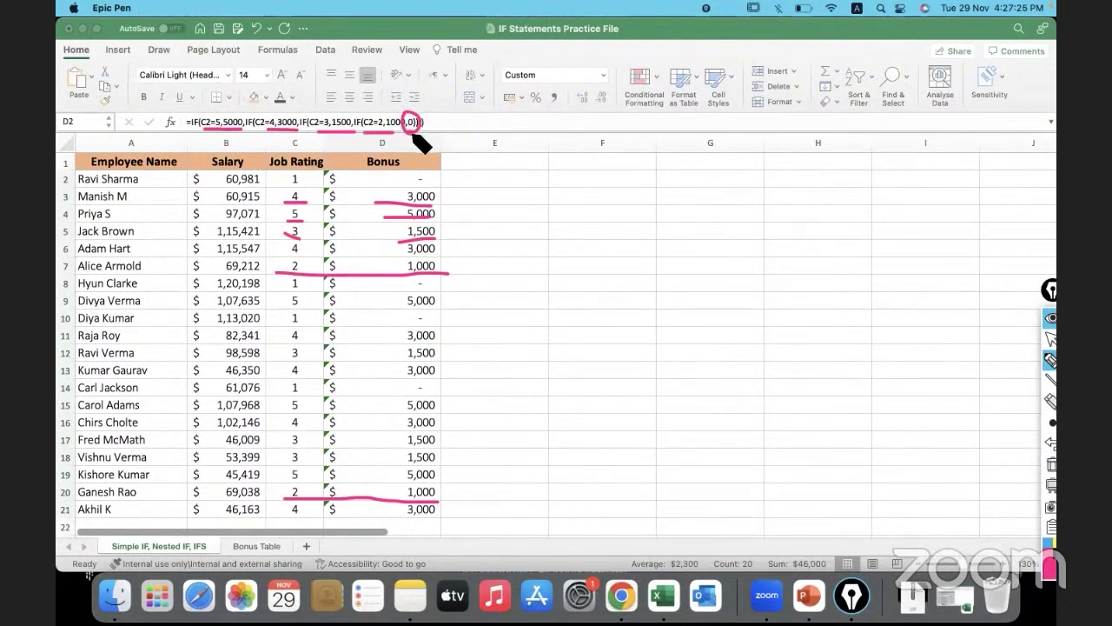
pyautogui.click(1051, 464)
pyautogui.click(1052, 341)
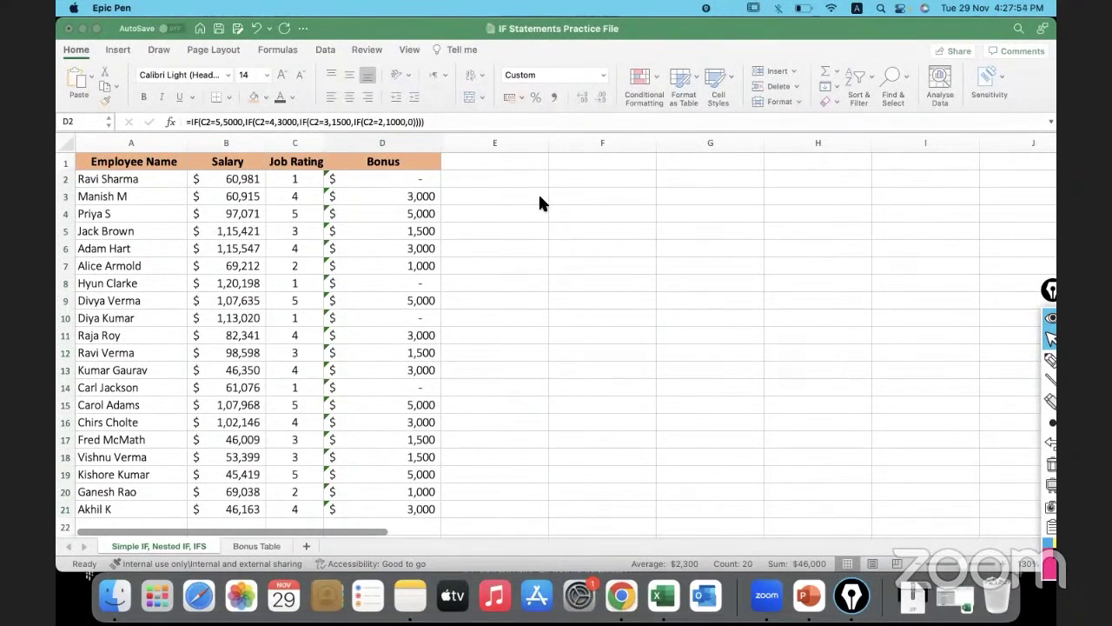
pyautogui.click(584, 160)
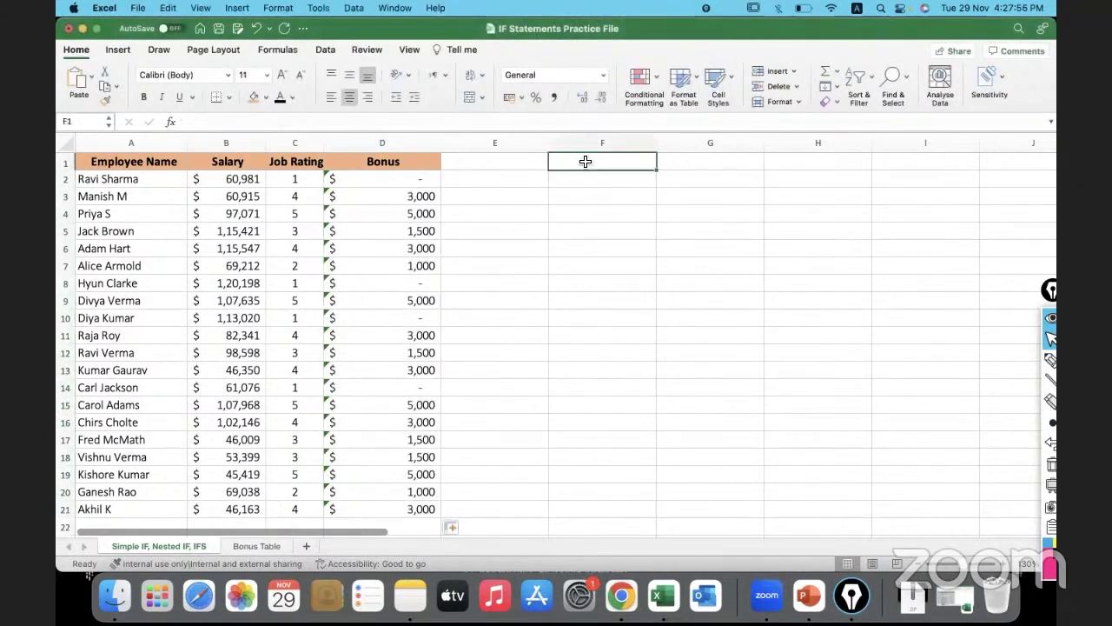
pyautogui.write('IFS')
pyautogui.press('BackSpace')
pyautogui.press('BackSpace')
pyautogui.press('BackSpace')
pyautogui.click(593, 176)
pyautogui.write('IFS')
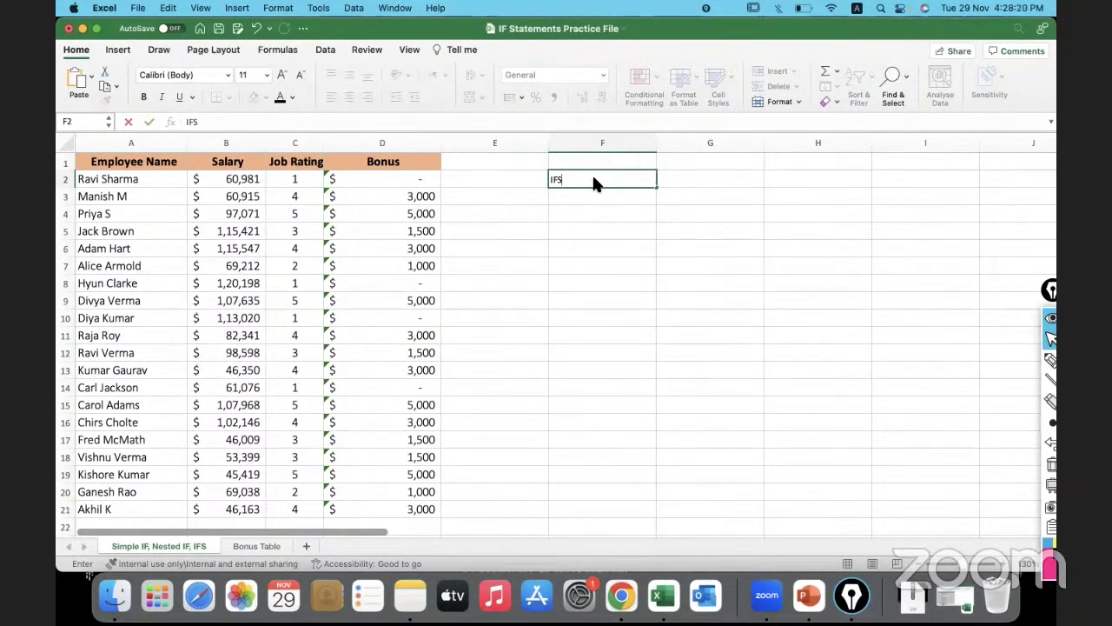
pyautogui.press('BackSpace')
pyautogui.press('BackSpace')
pyautogui.press('BackSpace')
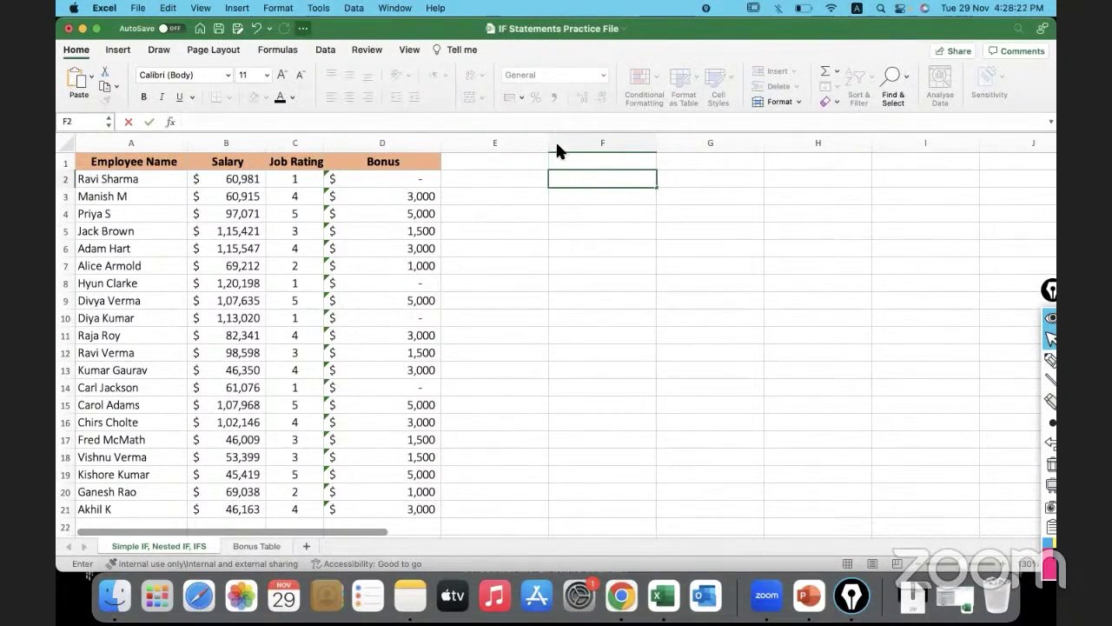
# Step: Look up IFS among the logical functions and in the suggestions for =if in F2, leaving the cell empty
pyautogui.click(287, 49)
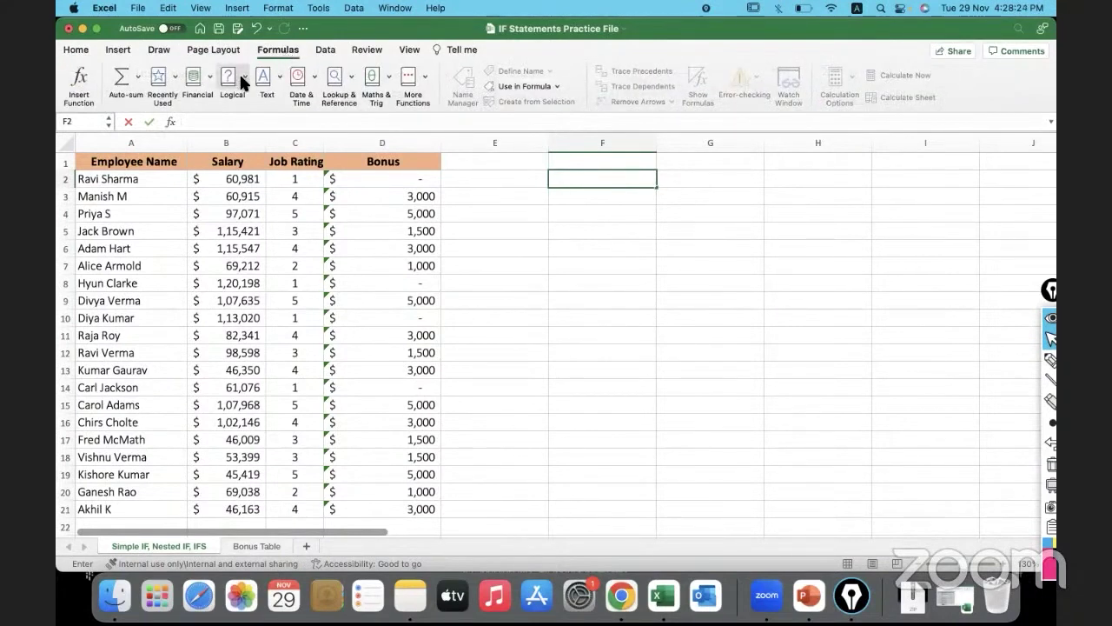
pyautogui.click(241, 79)
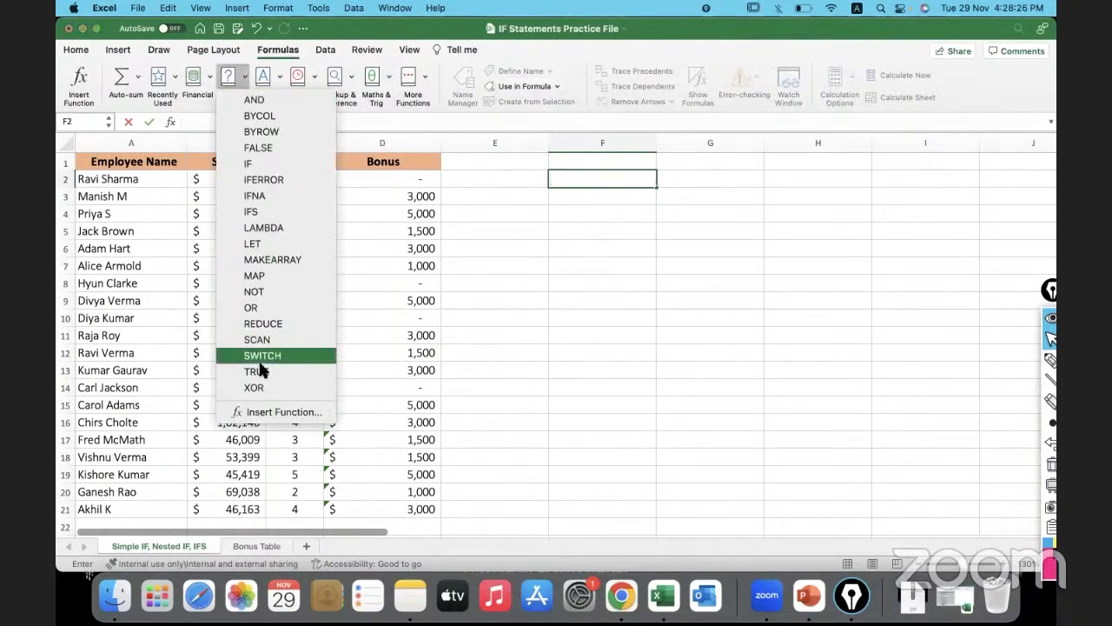
pyautogui.click(595, 180)
pyautogui.write('=if')
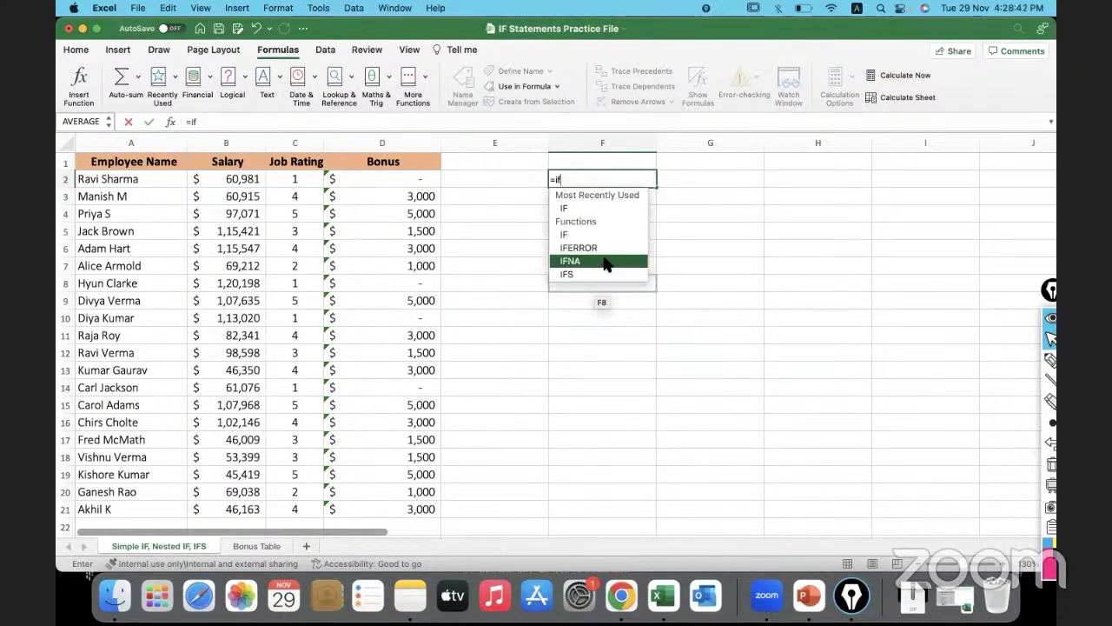
pyautogui.press('BackSpace')
pyautogui.press('BackSpace')
pyautogui.press('BackSpace')
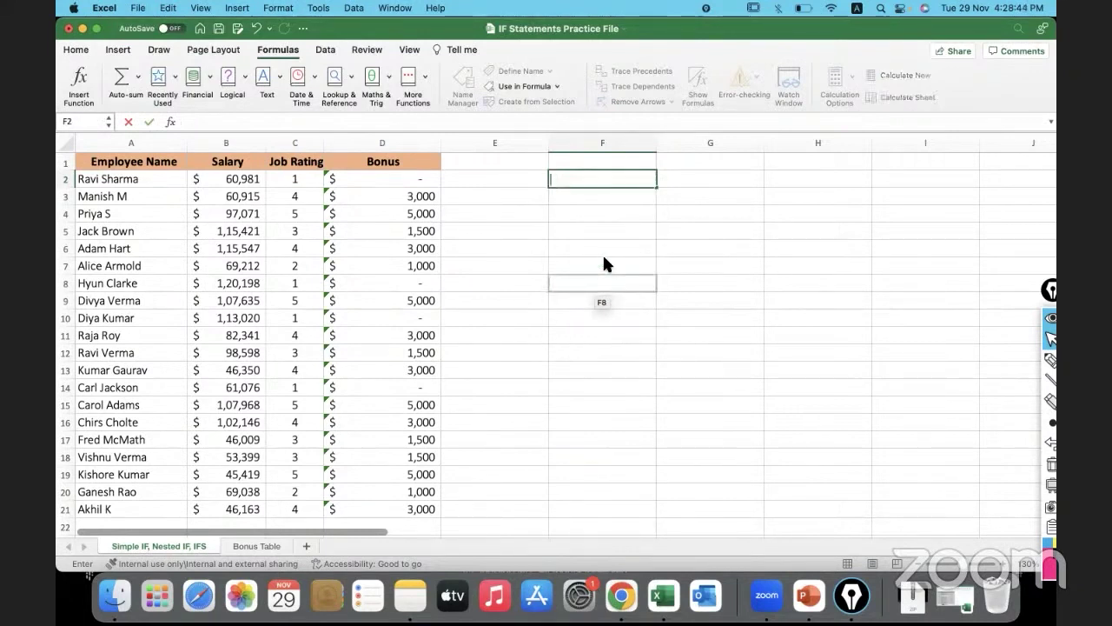
pyautogui.click(496, 164)
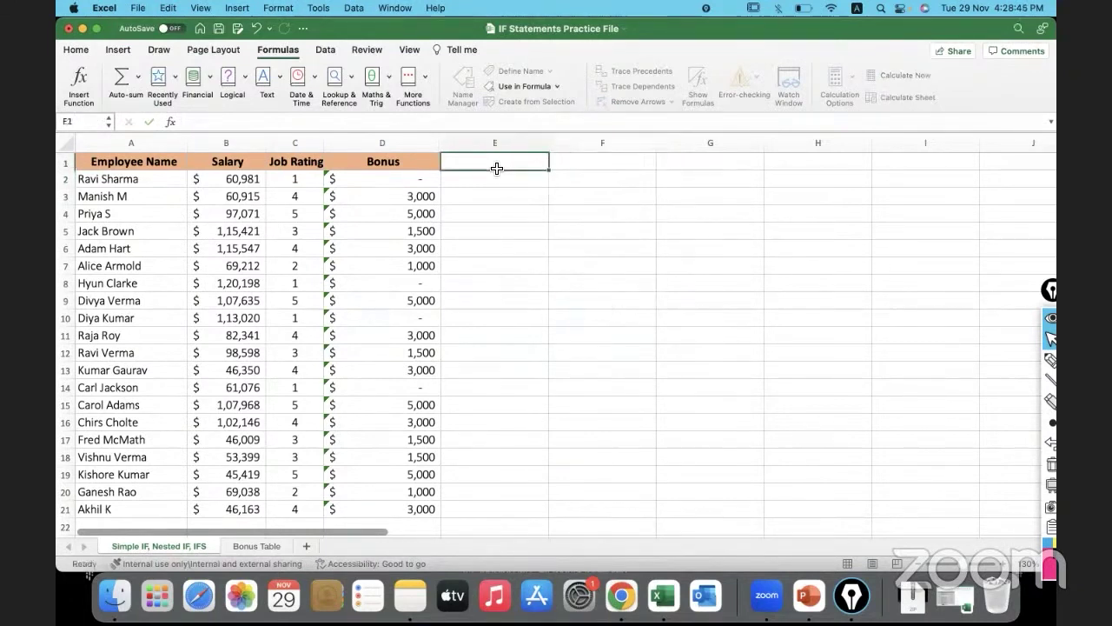
# Step: Examine the hardcoded bonus amounts in D2's nested IF formula and discard the stray F10 reference
pyautogui.click(408, 188)
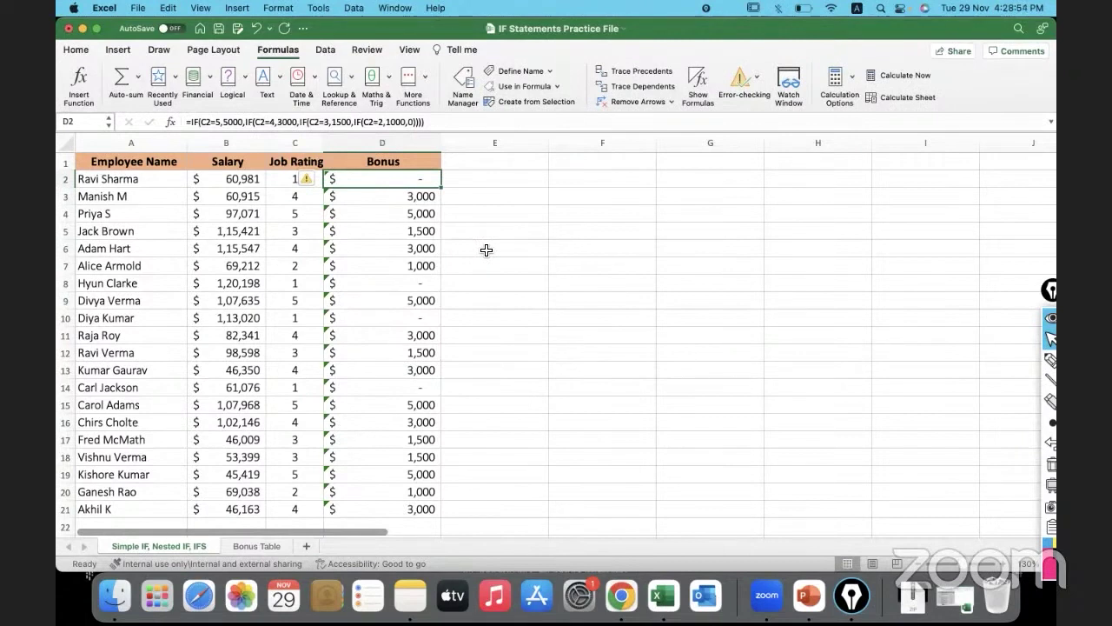
pyautogui.click(225, 122)
pyautogui.doubleClick(232, 121)
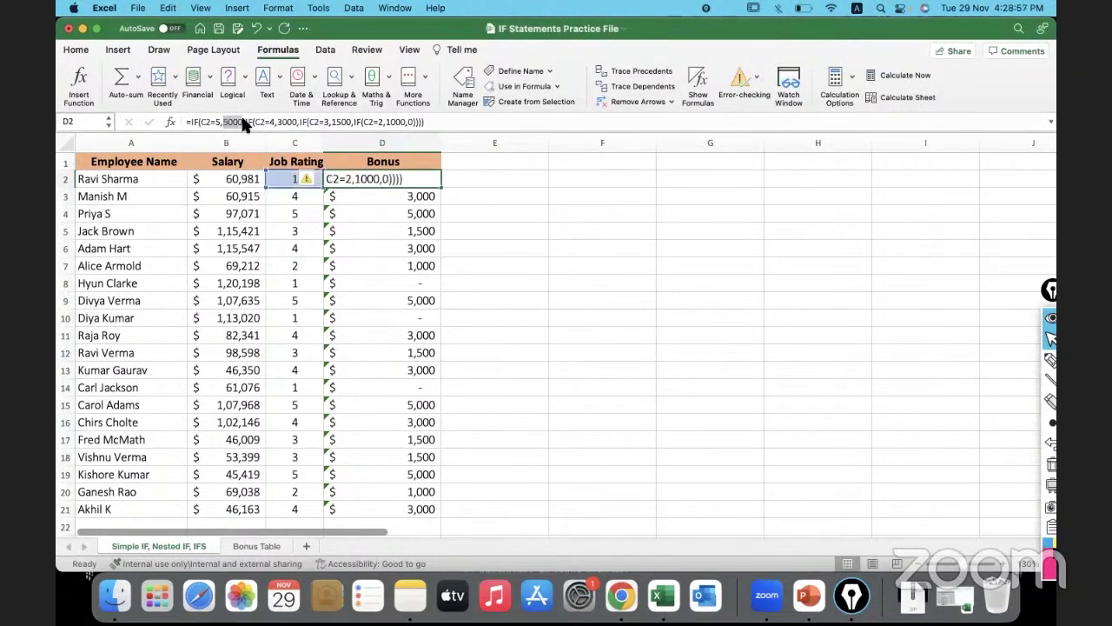
pyautogui.click(292, 121)
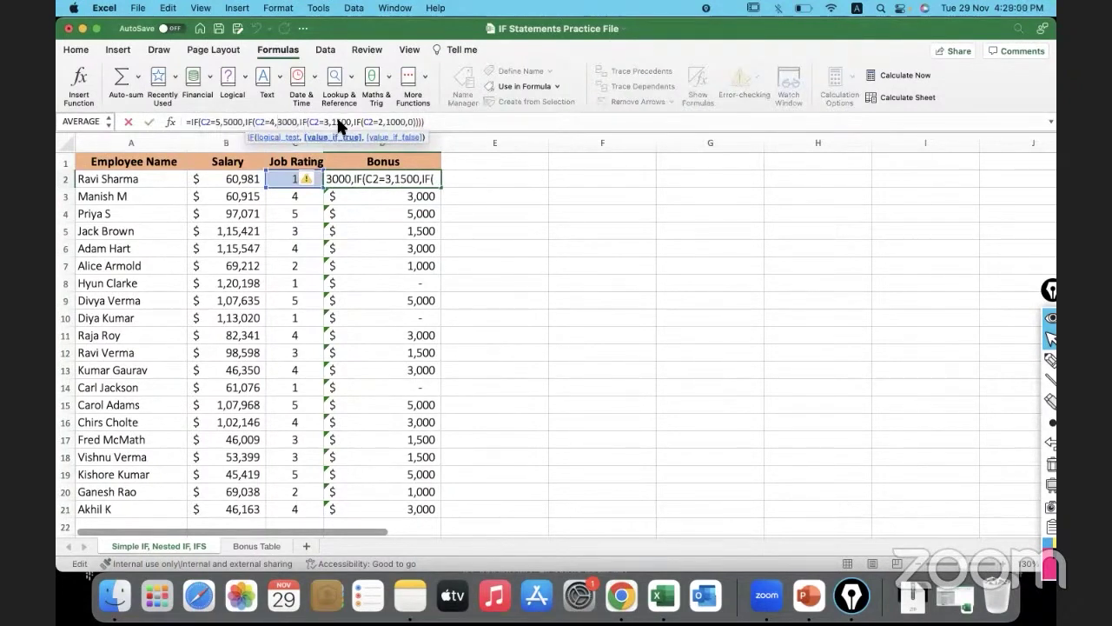
pyautogui.click(348, 122)
pyautogui.doubleClick(398, 122)
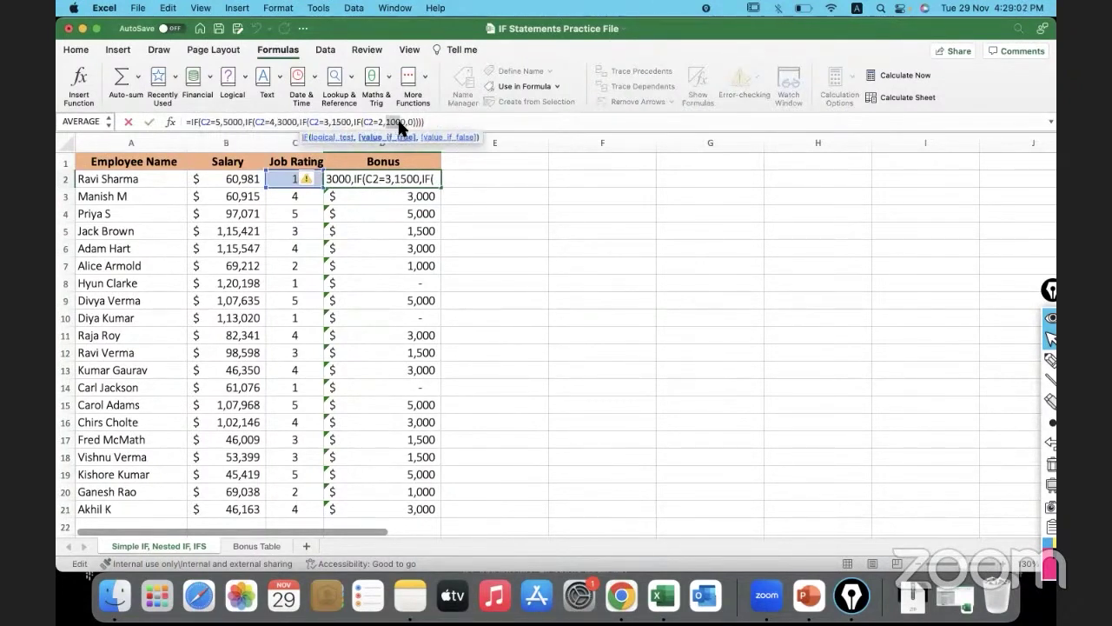
pyautogui.click(567, 315)
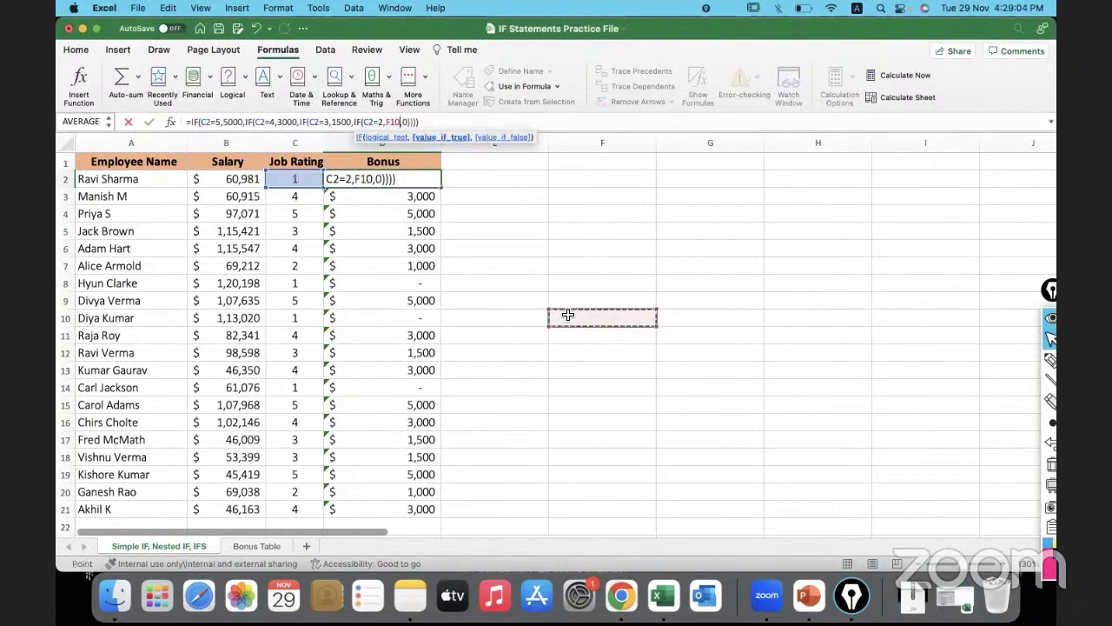
pyautogui.press('Escape')
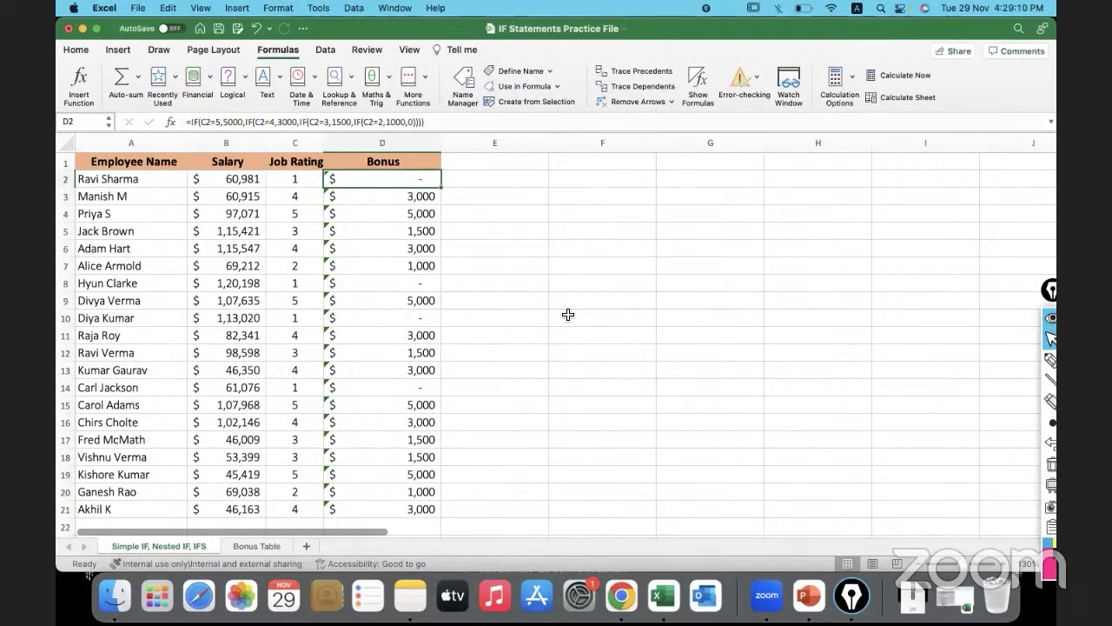
pyautogui.click(519, 228)
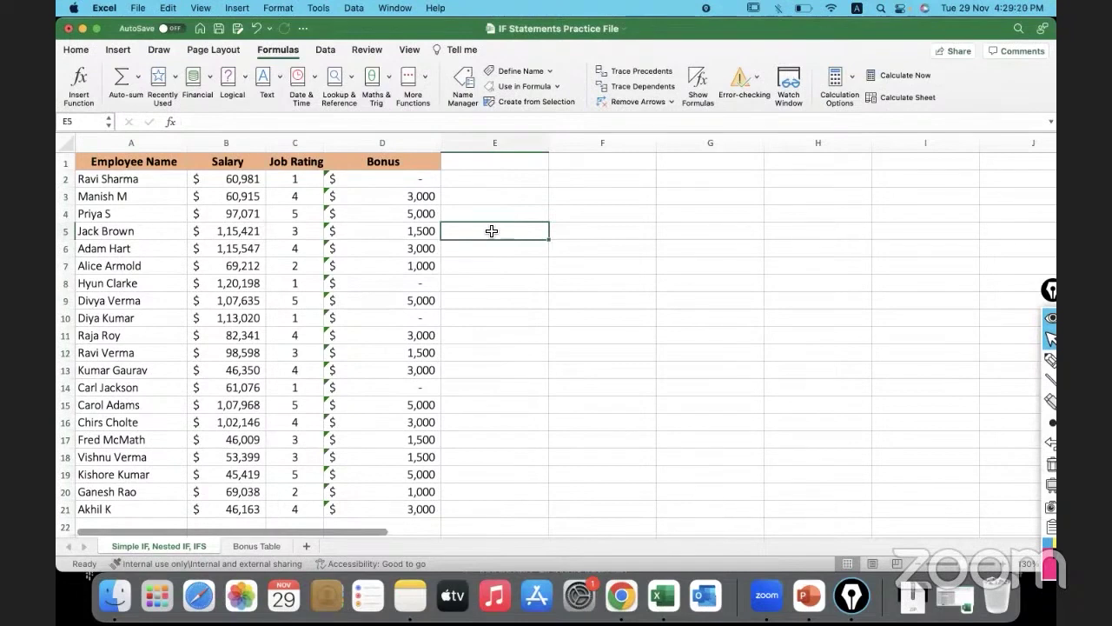
# Step: Copy the bonus and performance rating table from the Bonus Table sheet into the Simple IF, Nested IF, IFS sheet at G2
pyautogui.click(327, 213)
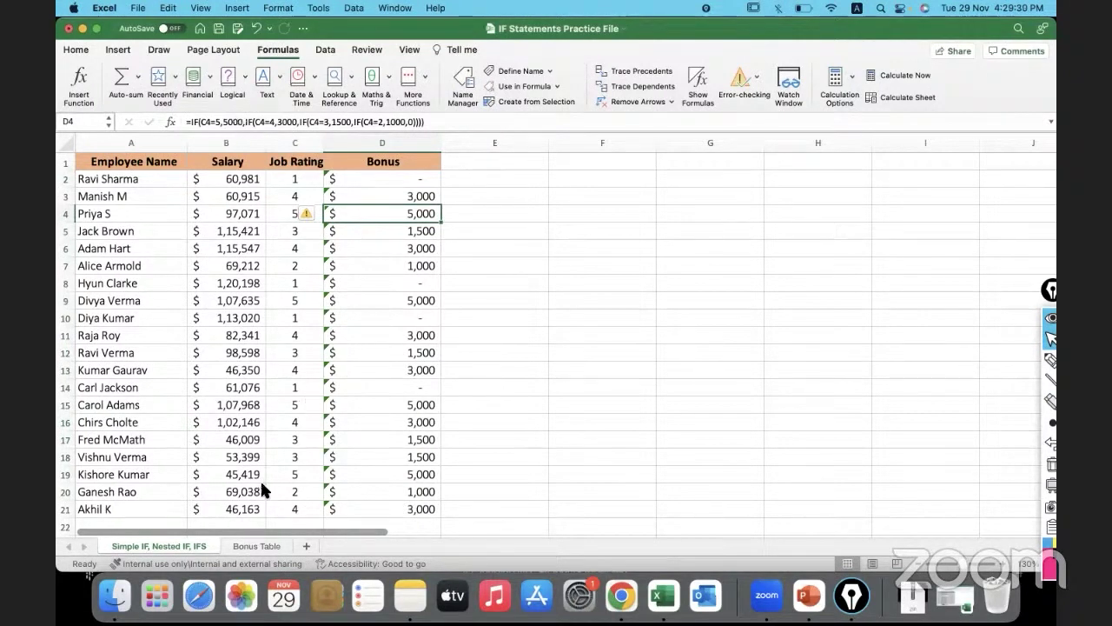
pyautogui.click(258, 543)
pyautogui.moveTo(124, 154); pyautogui.dragTo(193, 217)
pyautogui.press('super+c')
pyautogui.click(170, 544)
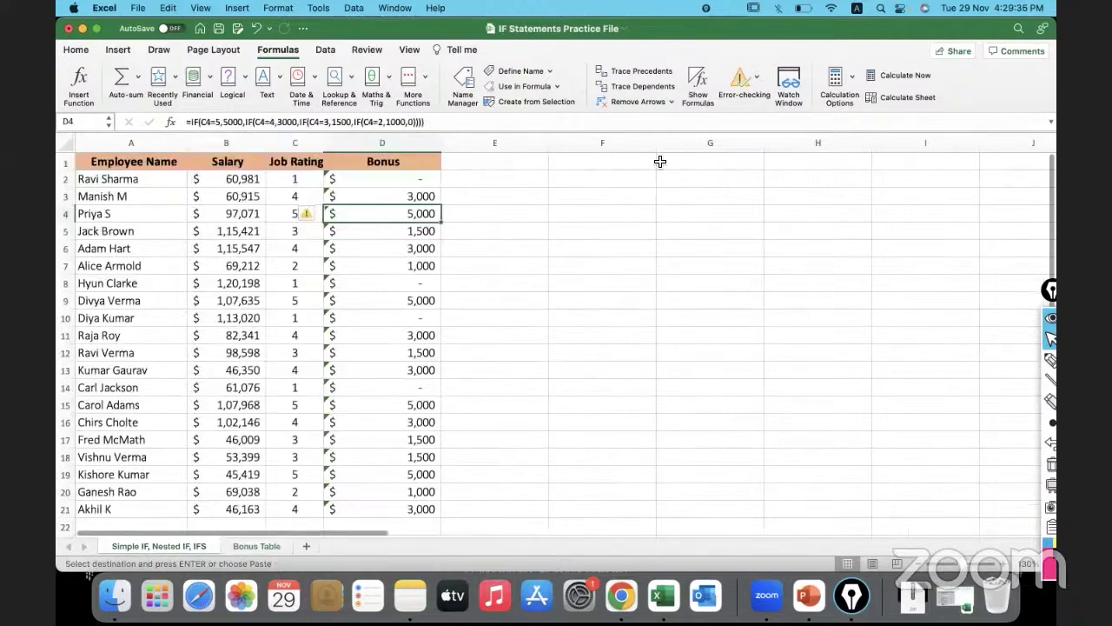
pyautogui.click(700, 169)
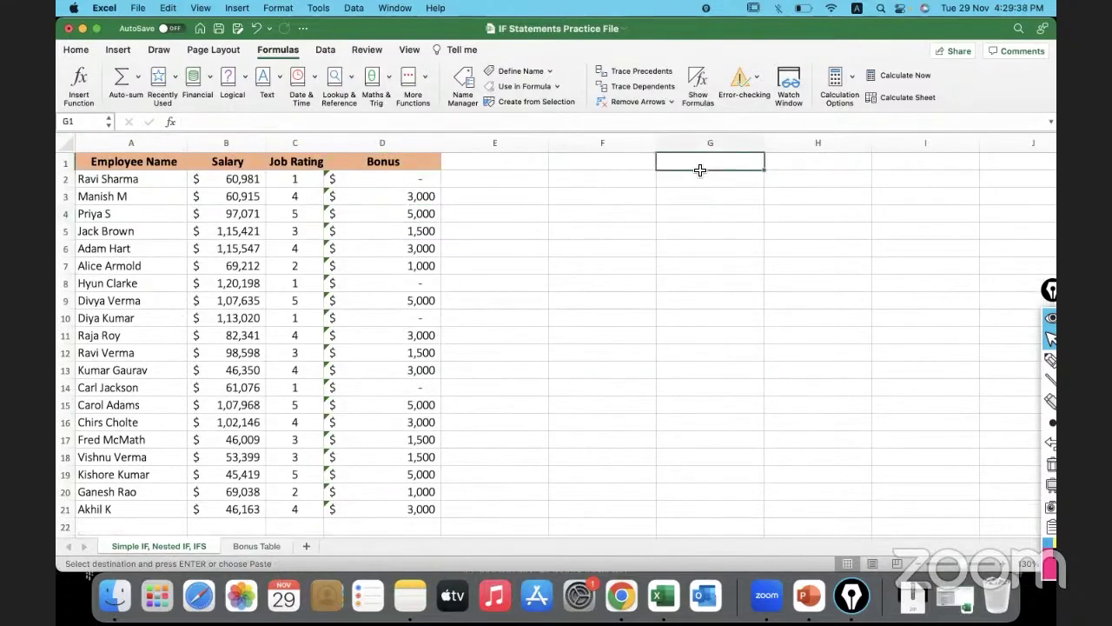
pyautogui.click(700, 173)
pyautogui.press('super+v')
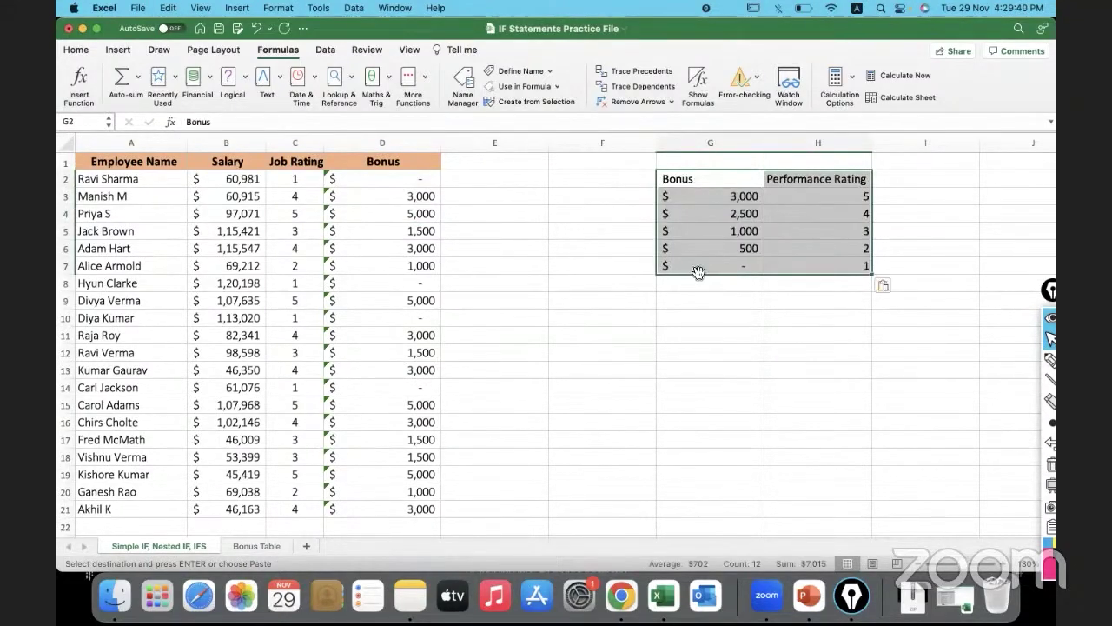
pyautogui.click(711, 318)
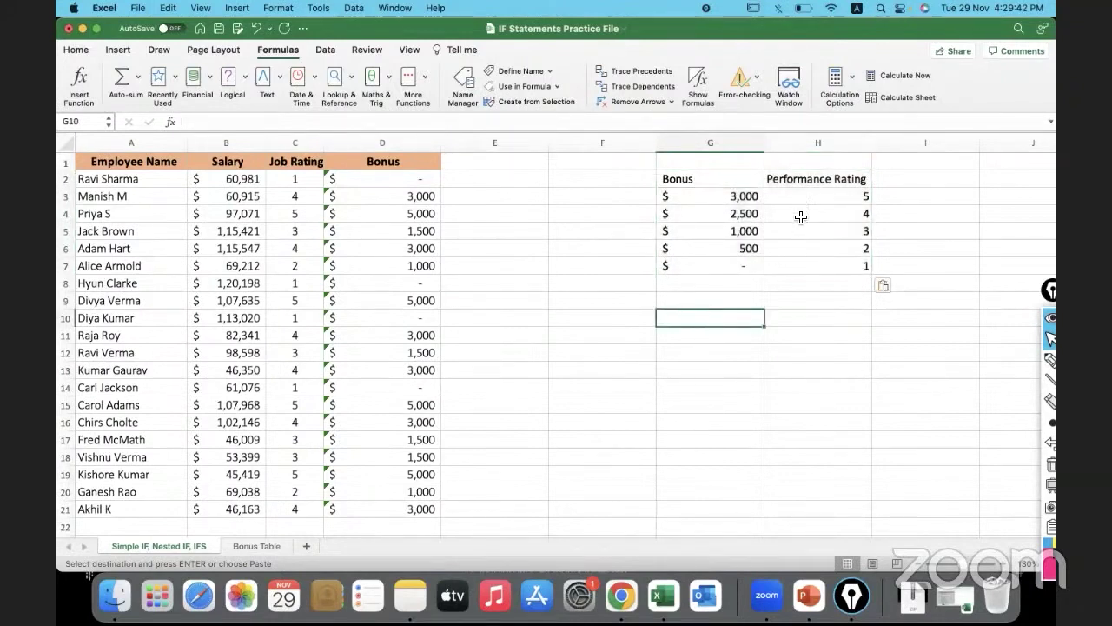
# Step: Review the pasted table's performance ratings in H3:H7 and their bonus amounts in G3:G7
pyautogui.moveTo(797, 196); pyautogui.dragTo(797, 264)
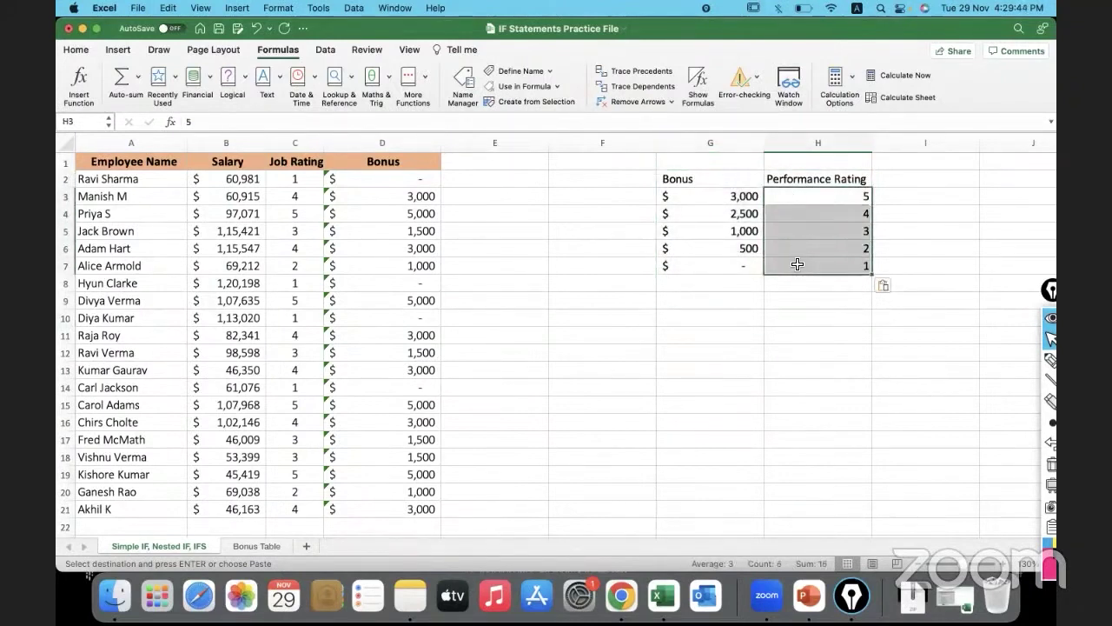
pyautogui.moveTo(721, 196); pyautogui.dragTo(783, 259)
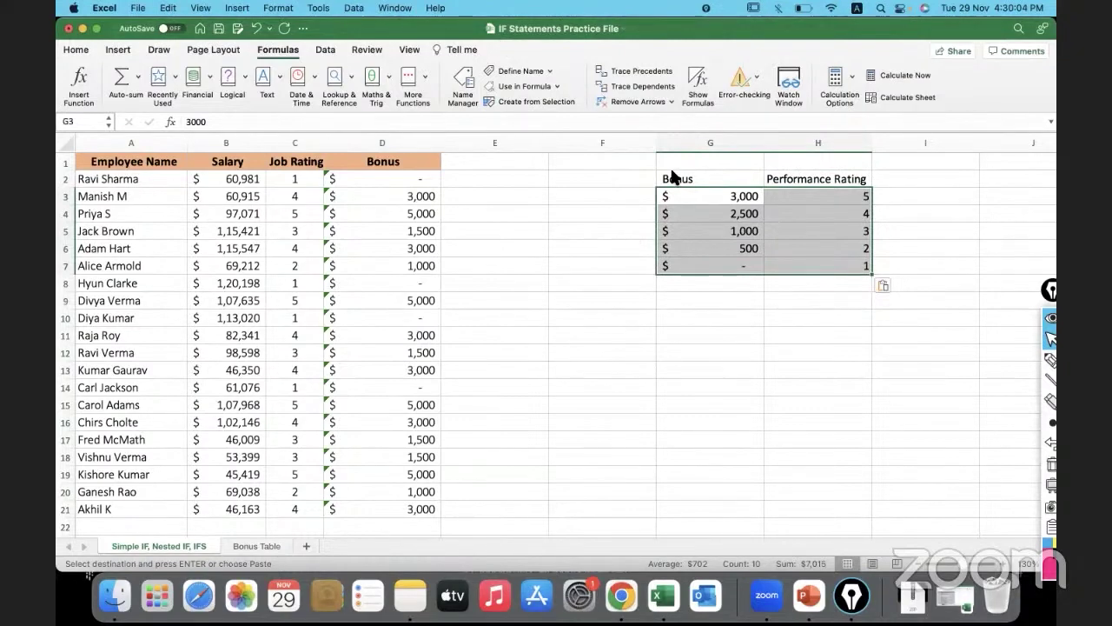
pyautogui.moveTo(696, 196); pyautogui.dragTo(801, 266)
pyautogui.moveTo(732, 180); pyautogui.dragTo(792, 267)
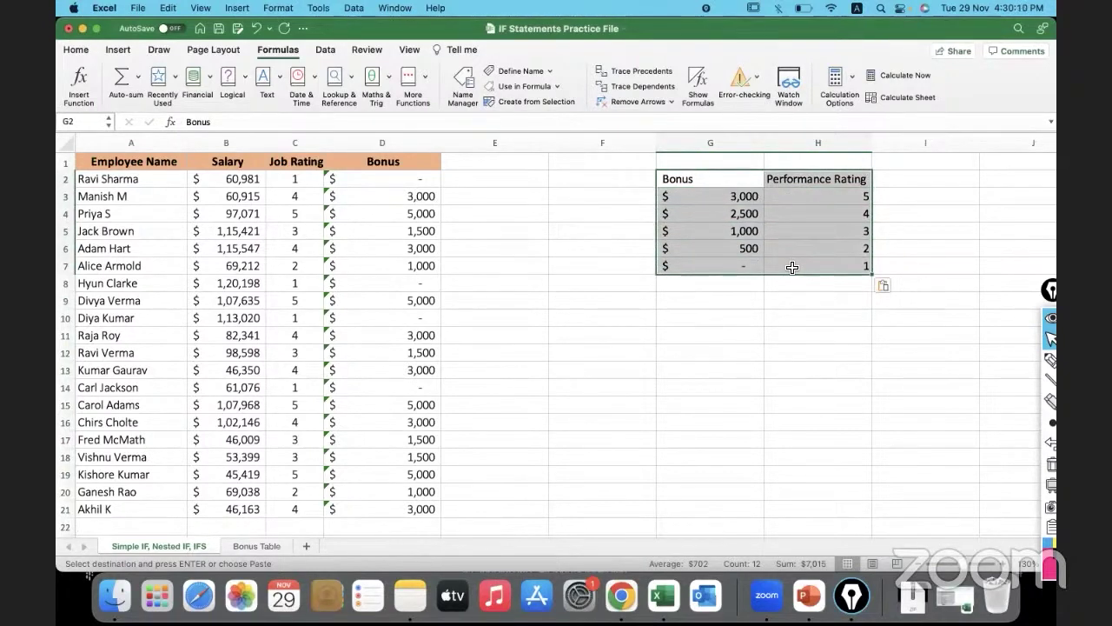
pyautogui.click(728, 203)
pyautogui.moveTo(728, 202); pyautogui.dragTo(727, 258)
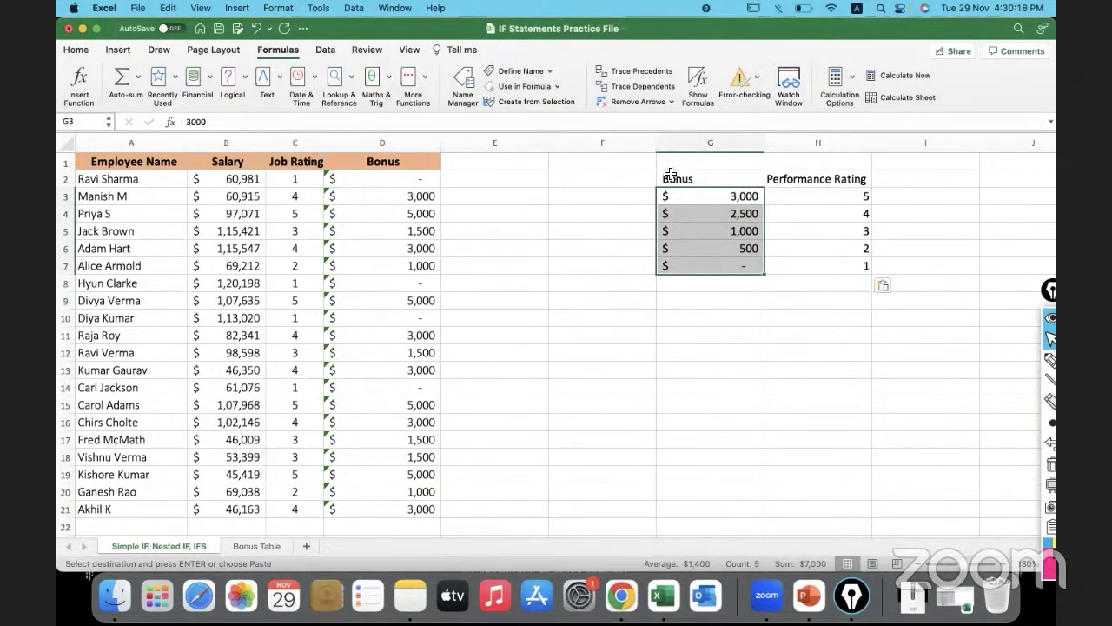
# Step: Format the Salary column as Currency, and switch its symbol to the $ English (United States) accounting format
pyautogui.click(258, 139)
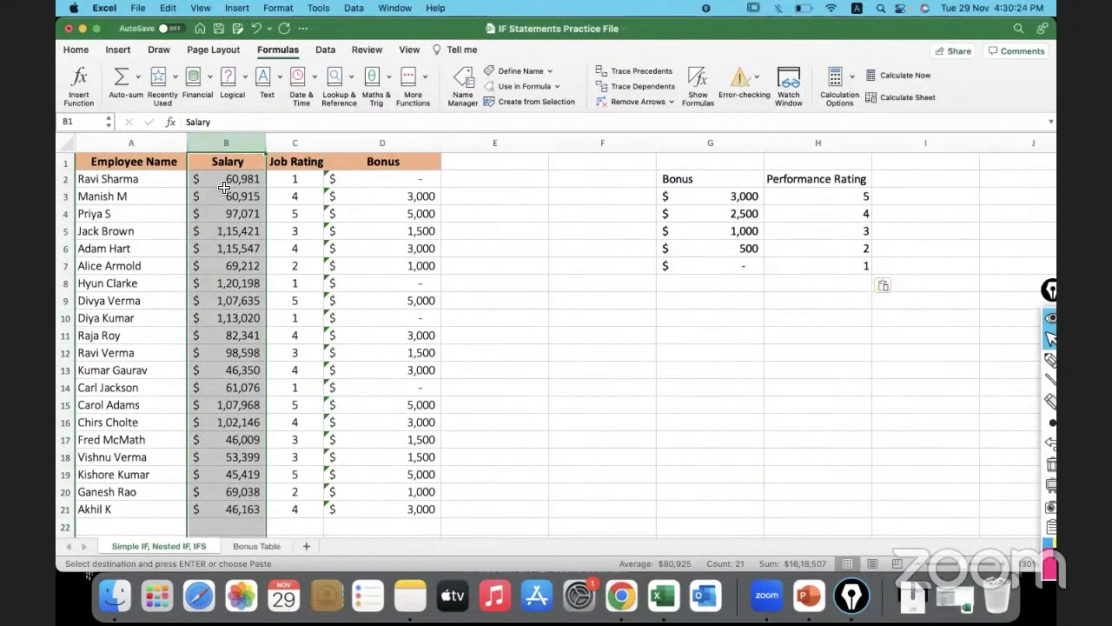
pyautogui.click(76, 49)
pyautogui.click(602, 74)
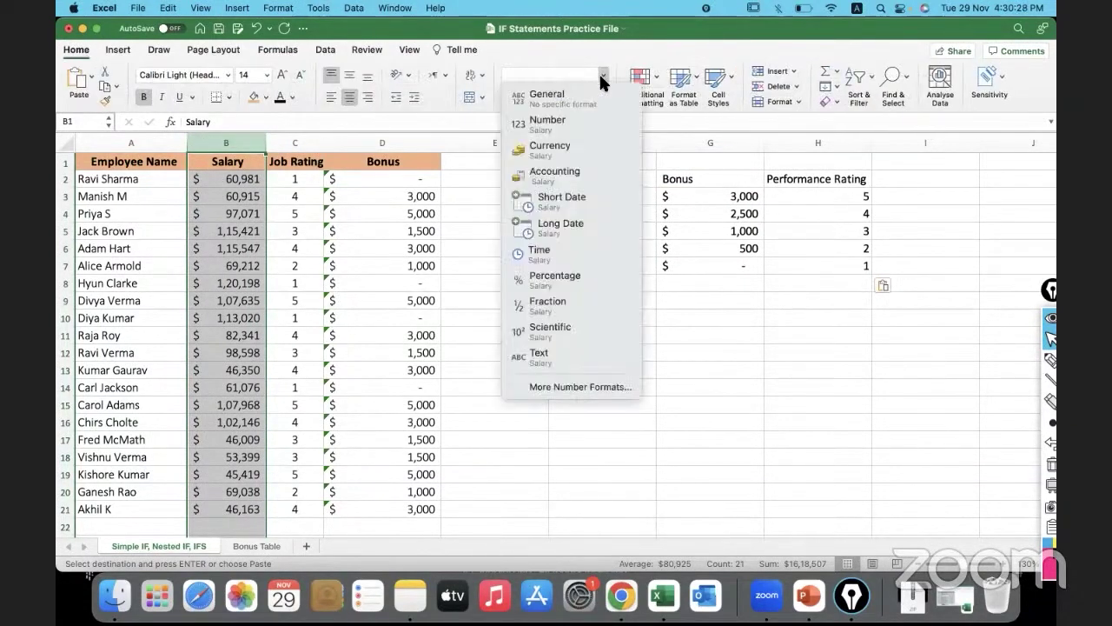
pyautogui.click(567, 147)
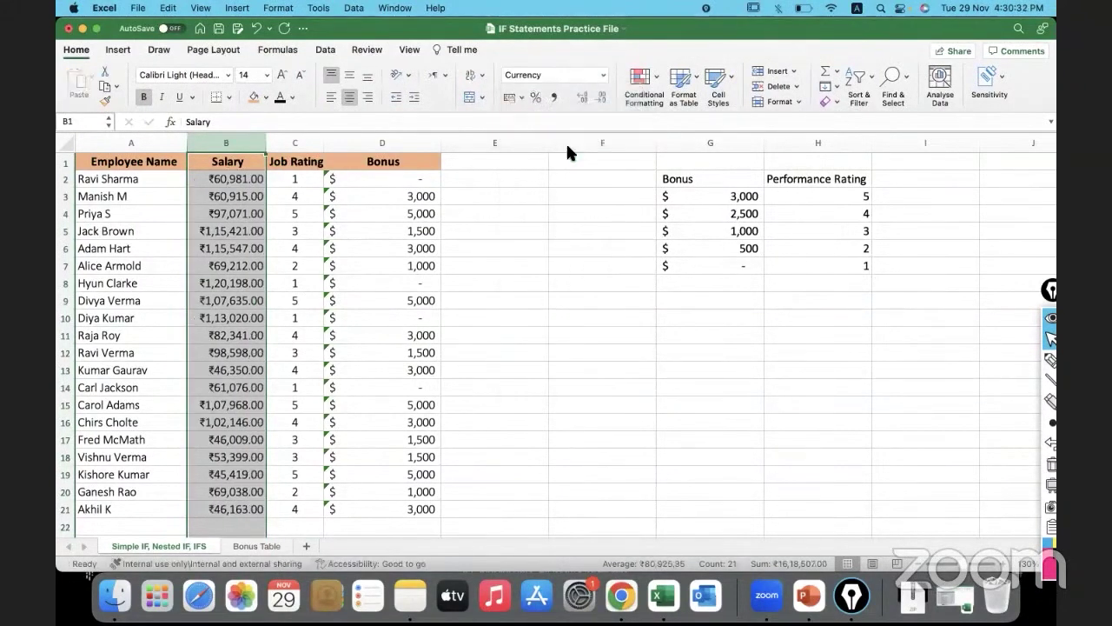
pyautogui.click(522, 97)
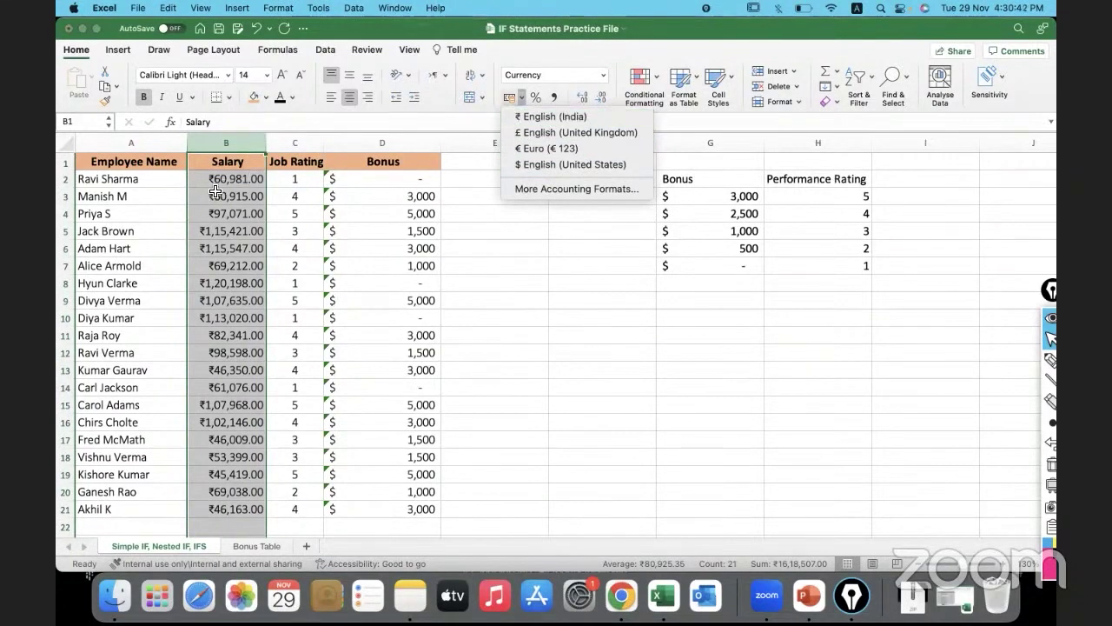
pyautogui.click(538, 165)
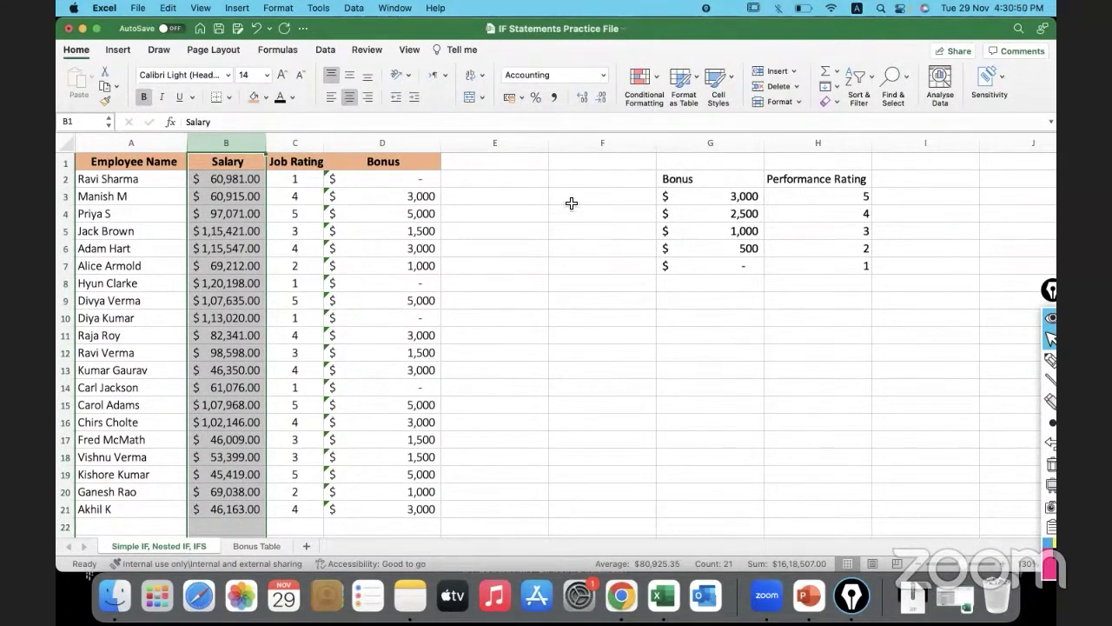
# Step: Clear the whole nested IF formula with hardcoded bonus amounts from D2
pyautogui.click(408, 179)
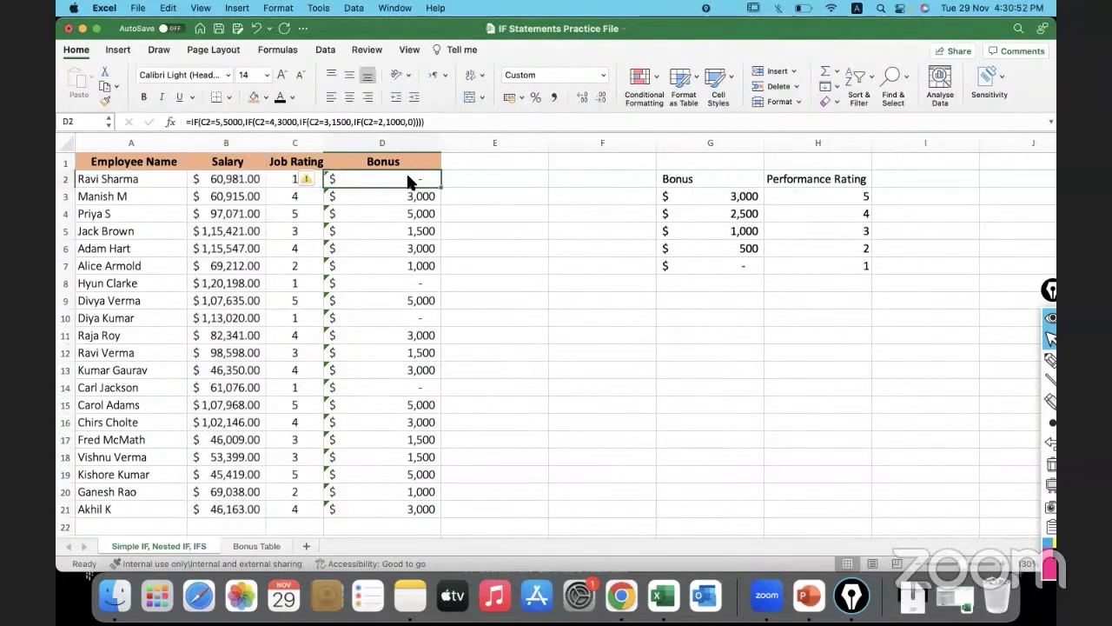
pyautogui.click(437, 121)
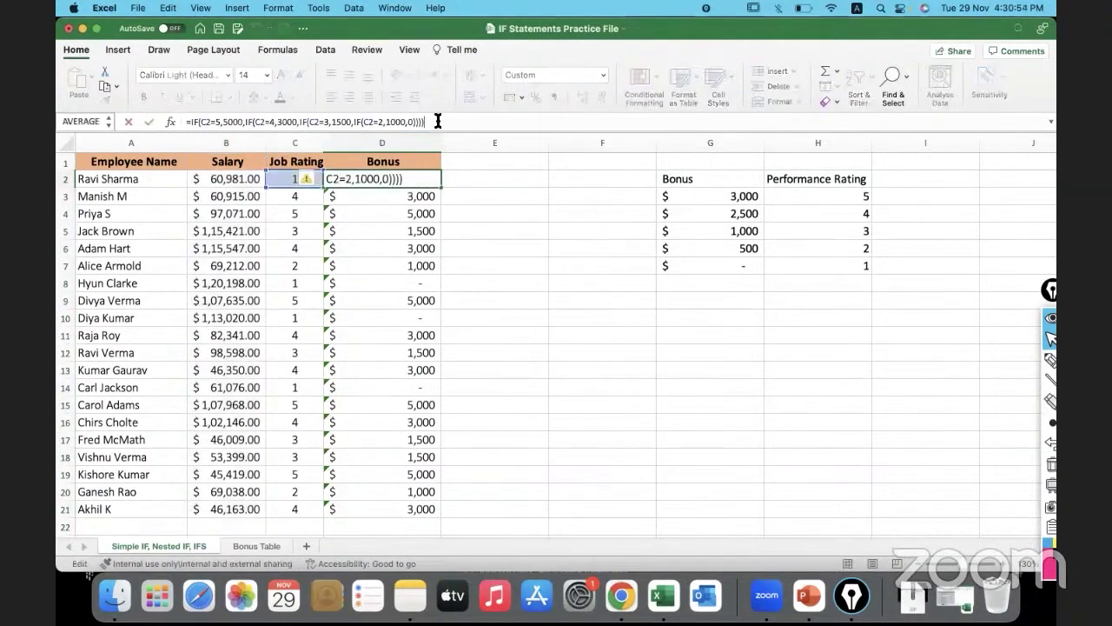
pyautogui.moveTo(437, 121); pyautogui.dragTo(162, 112)
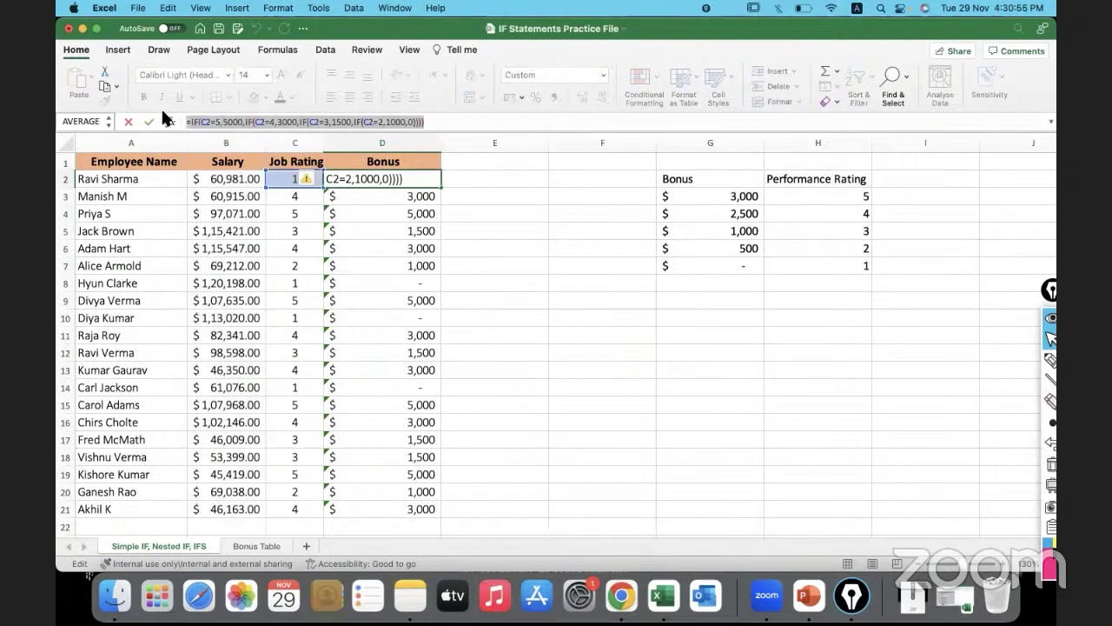
pyautogui.press('BackSpace')
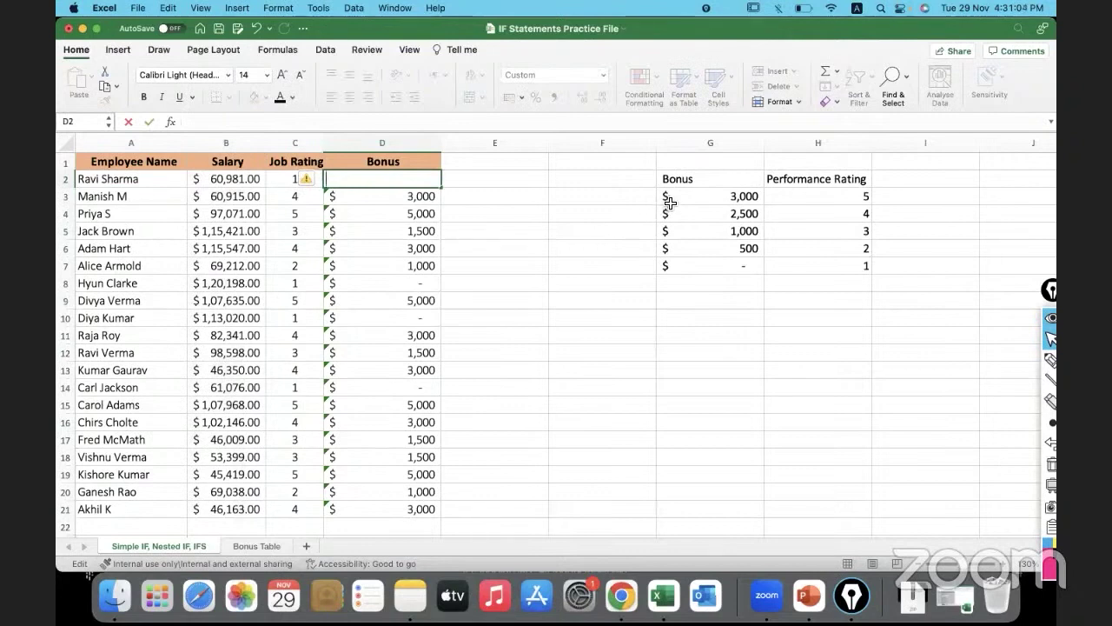
# Step: Start a new IF formula in D2 that tests C2=5 and returns the table bonus in G3 when true
pyautogui.write('=')
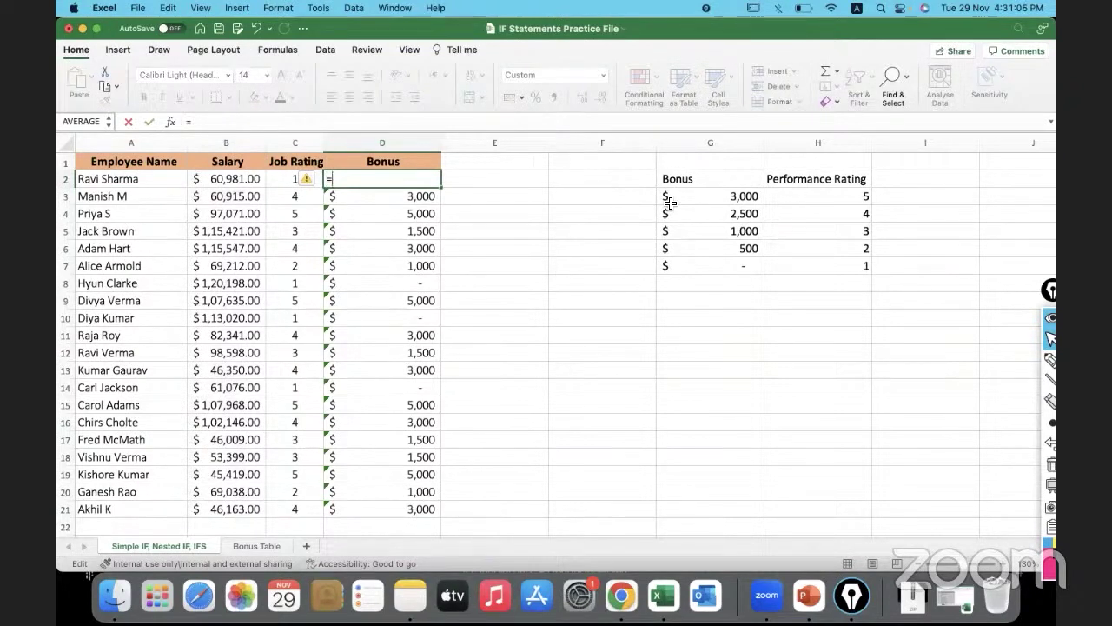
pyautogui.write('if')
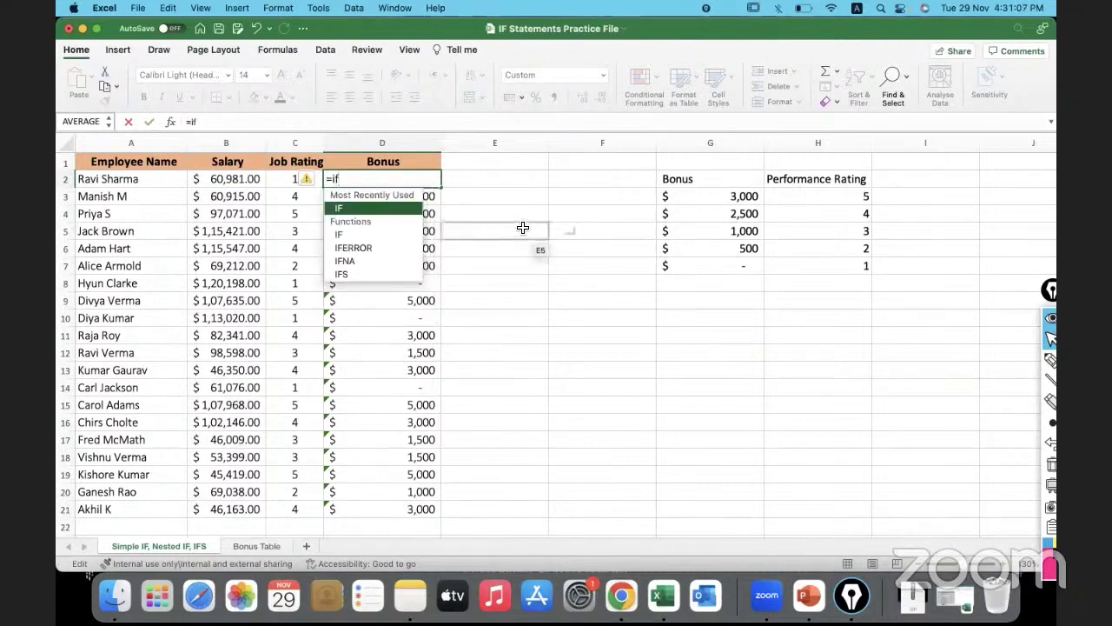
pyautogui.doubleClick(376, 207)
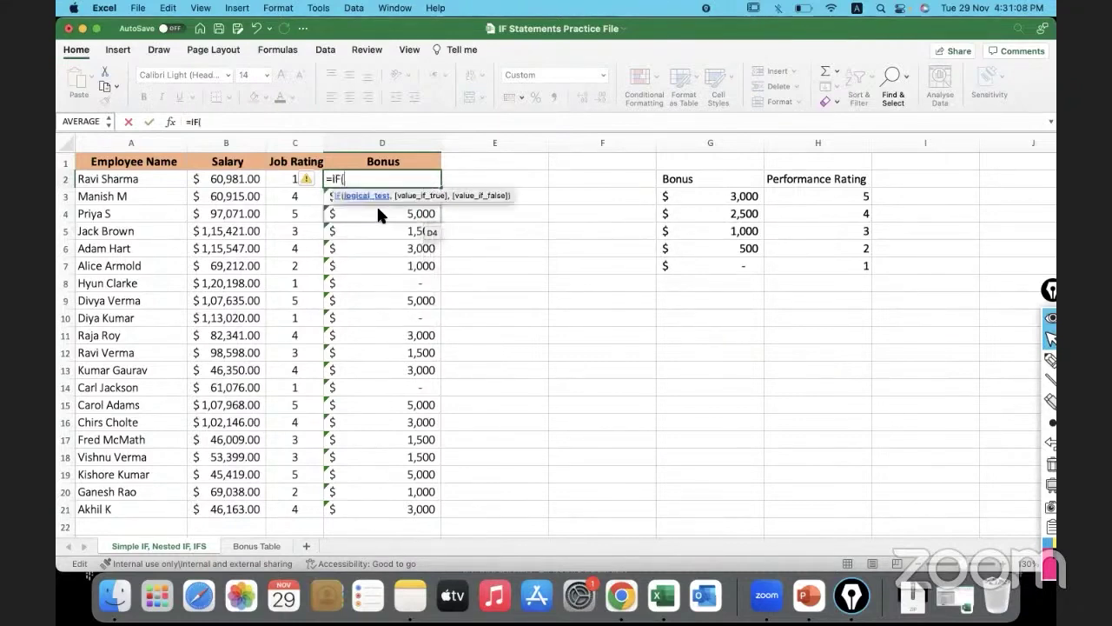
pyautogui.click(289, 181)
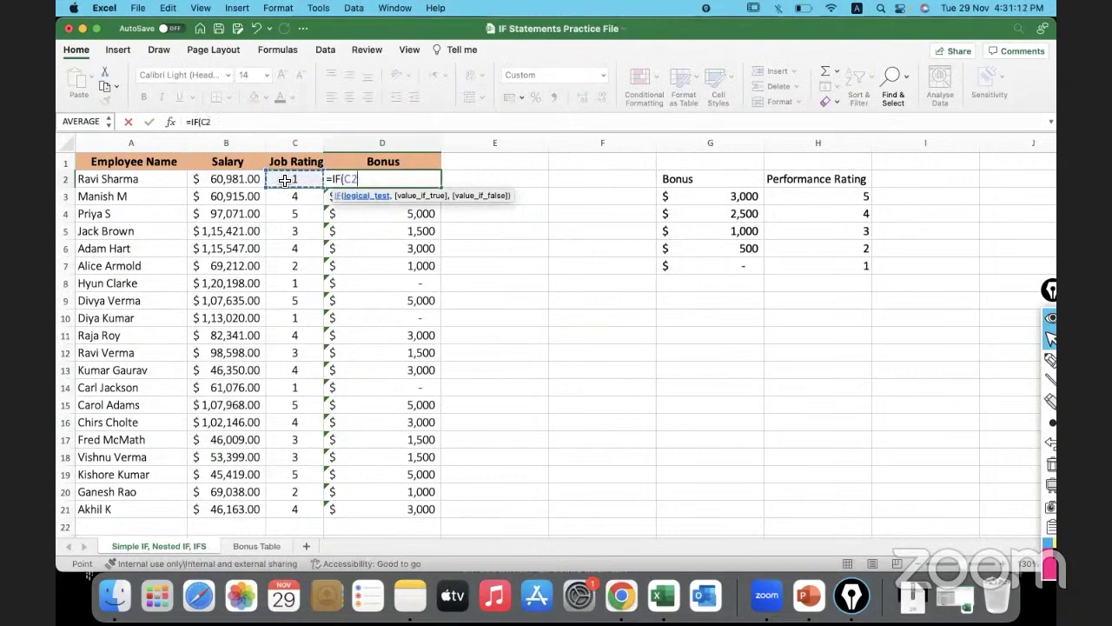
pyautogui.write('=5')
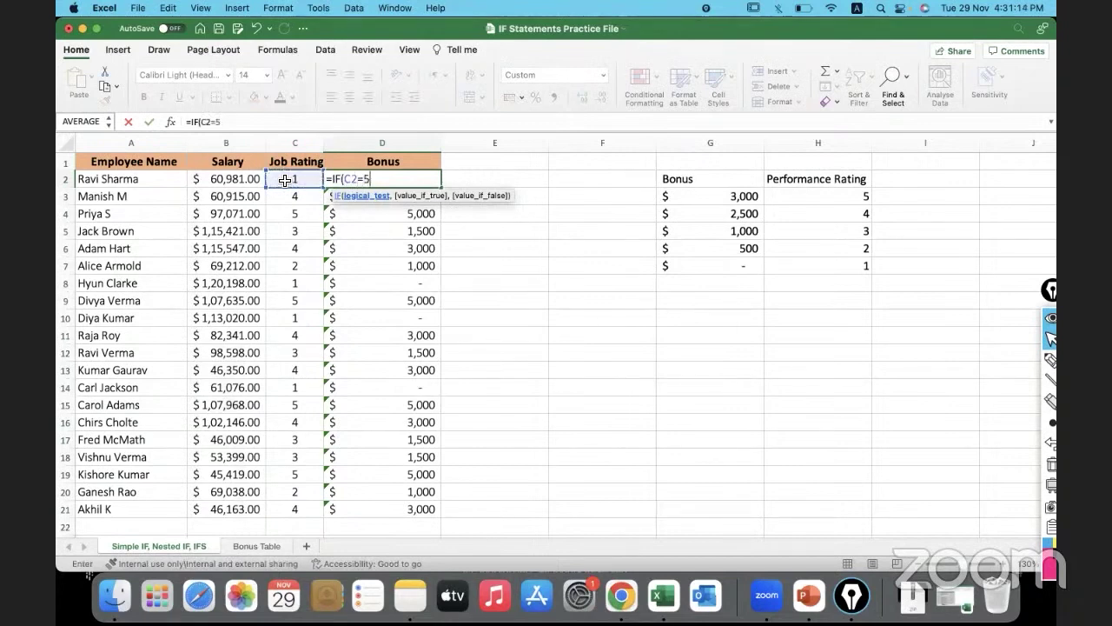
pyautogui.write(',')
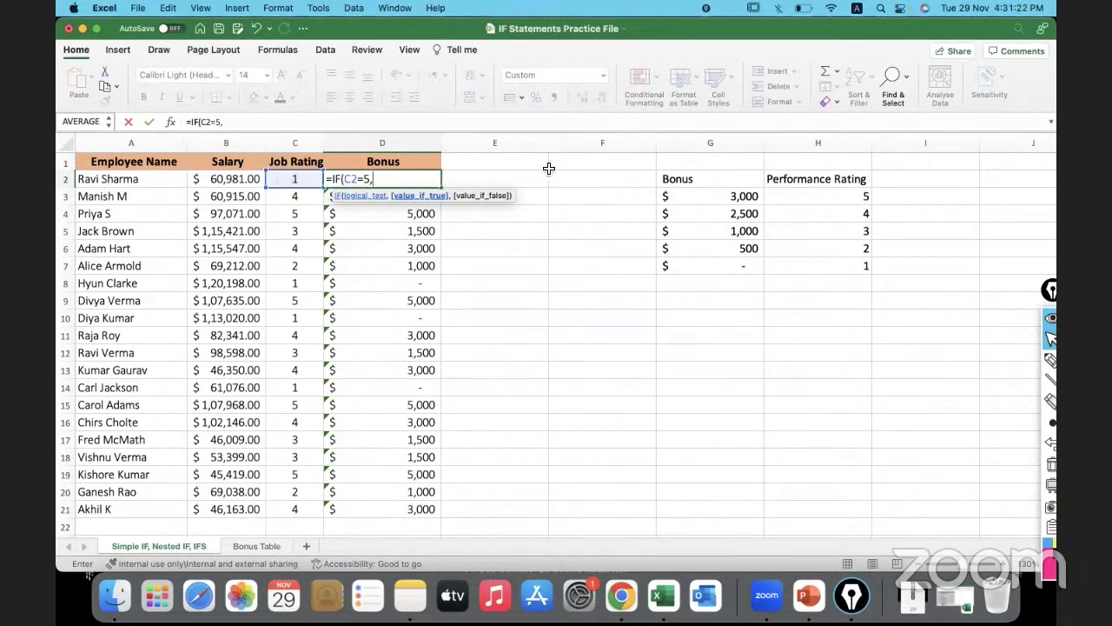
pyautogui.click(730, 198)
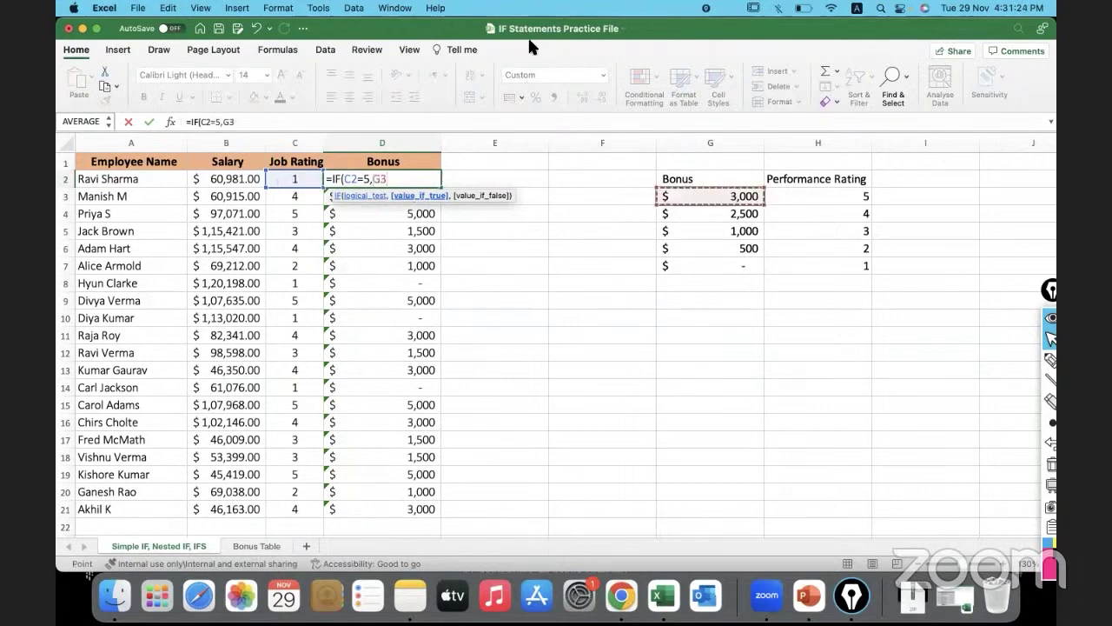
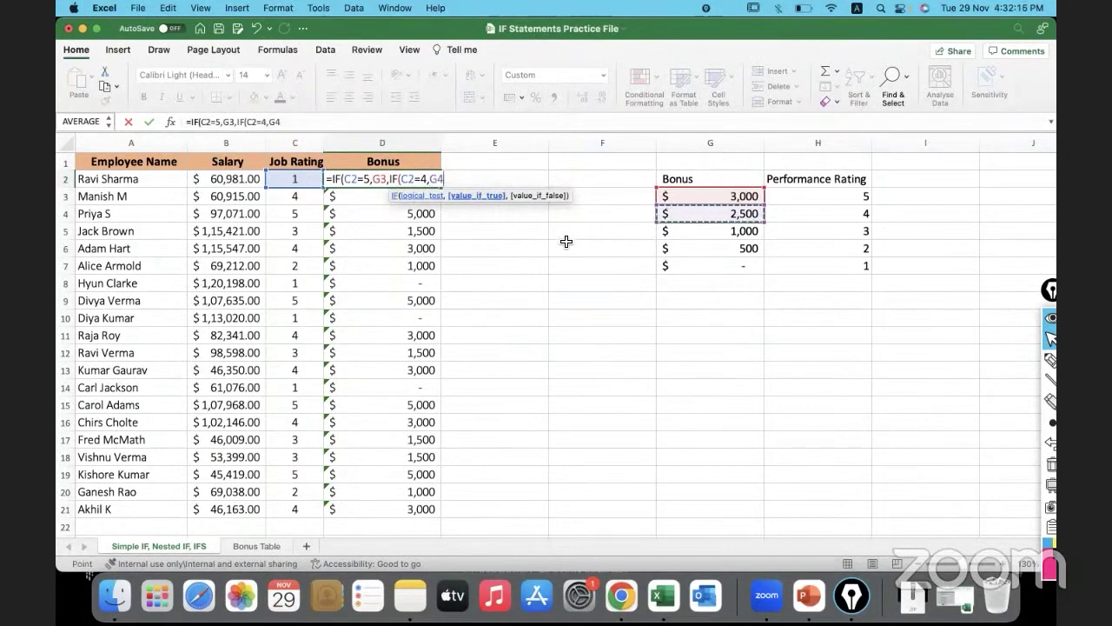
# Step: Nest another IF in the D2 formula after G4, testing C2=3 and returning the bonus in G5
pyautogui.write(',')
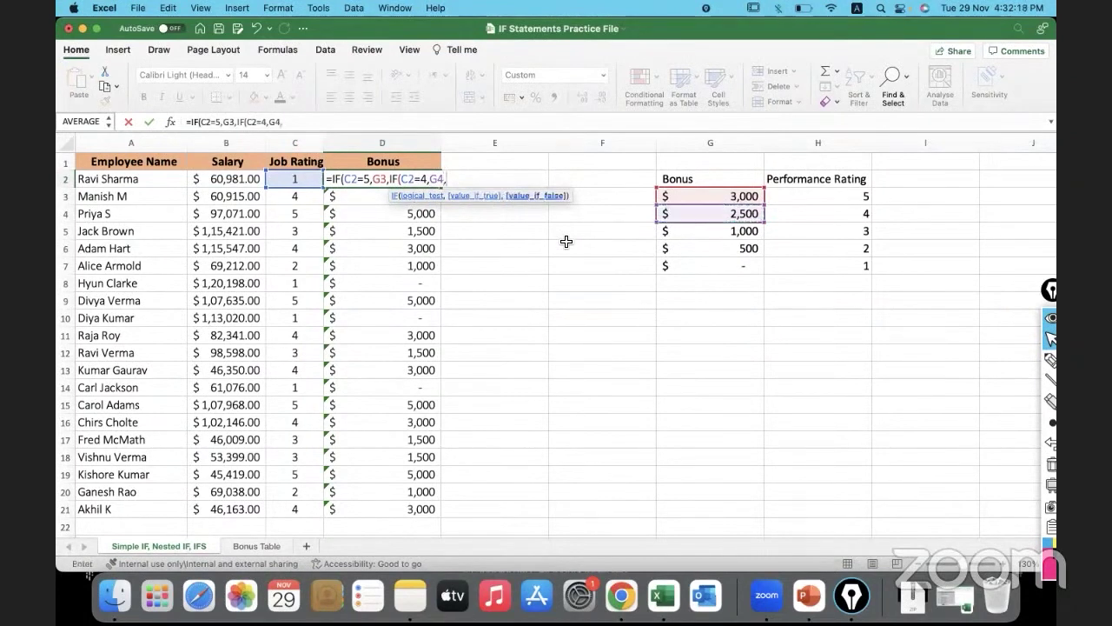
pyautogui.write('if')
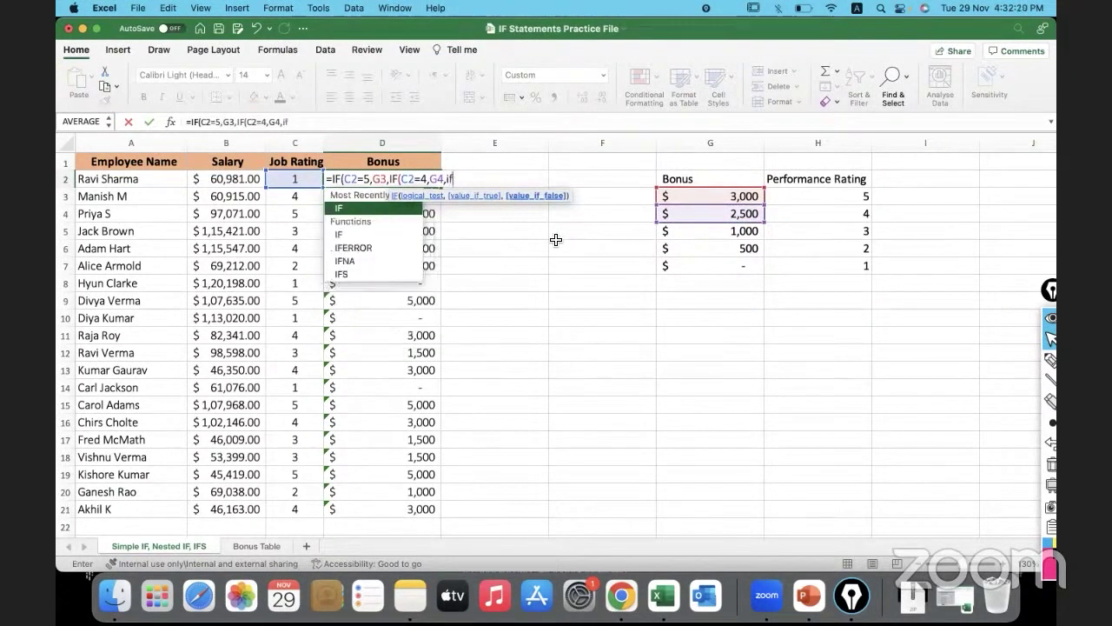
pyautogui.doubleClick(358, 208)
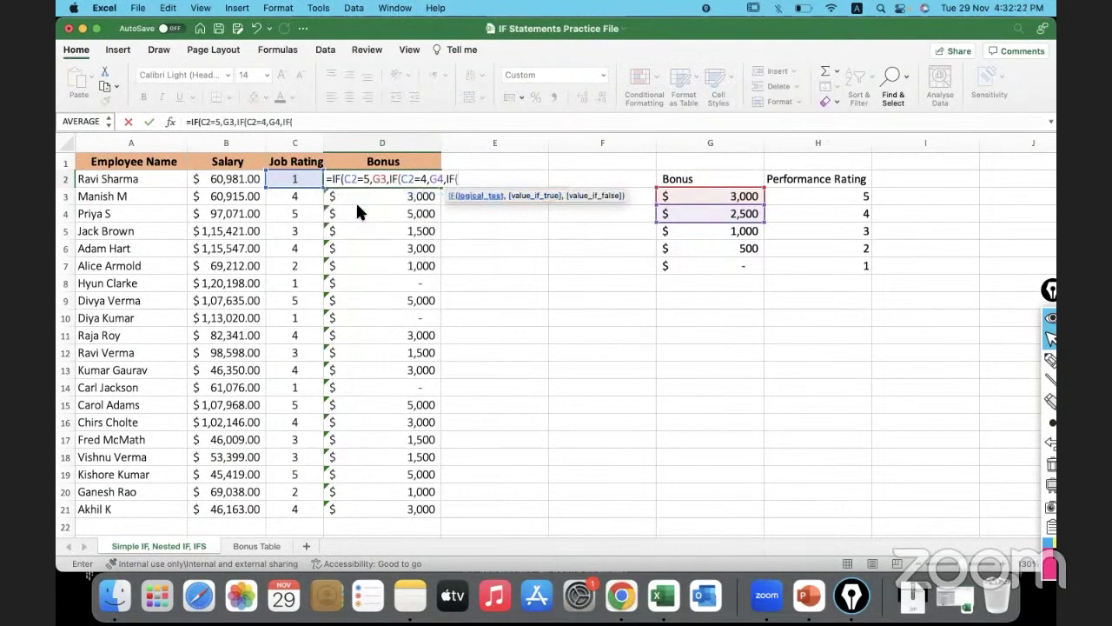
pyautogui.click(289, 179)
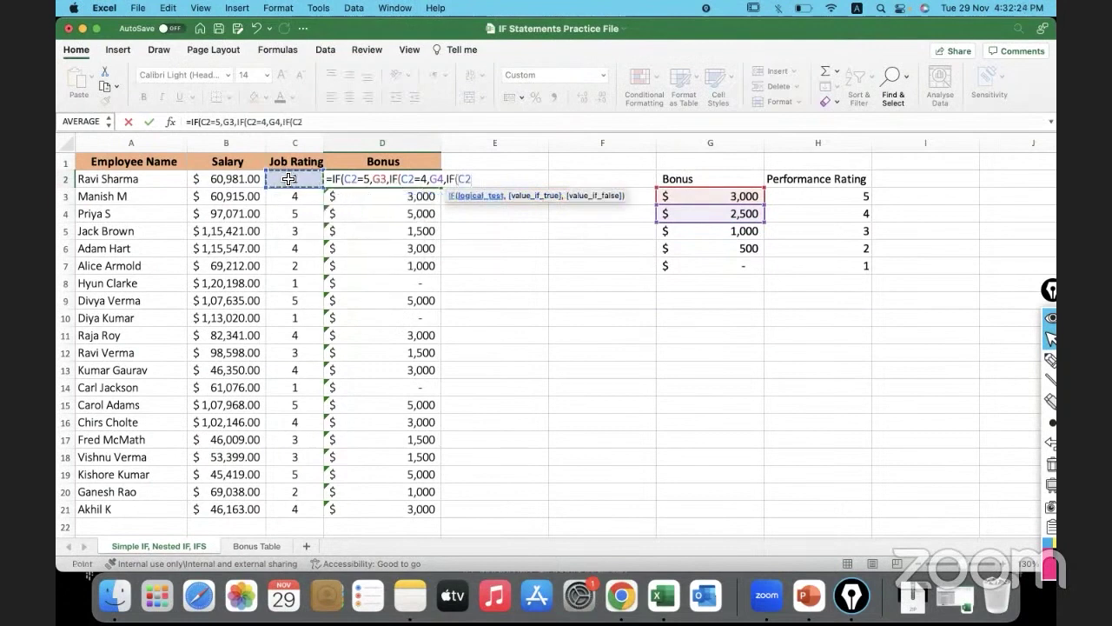
pyautogui.write('=')
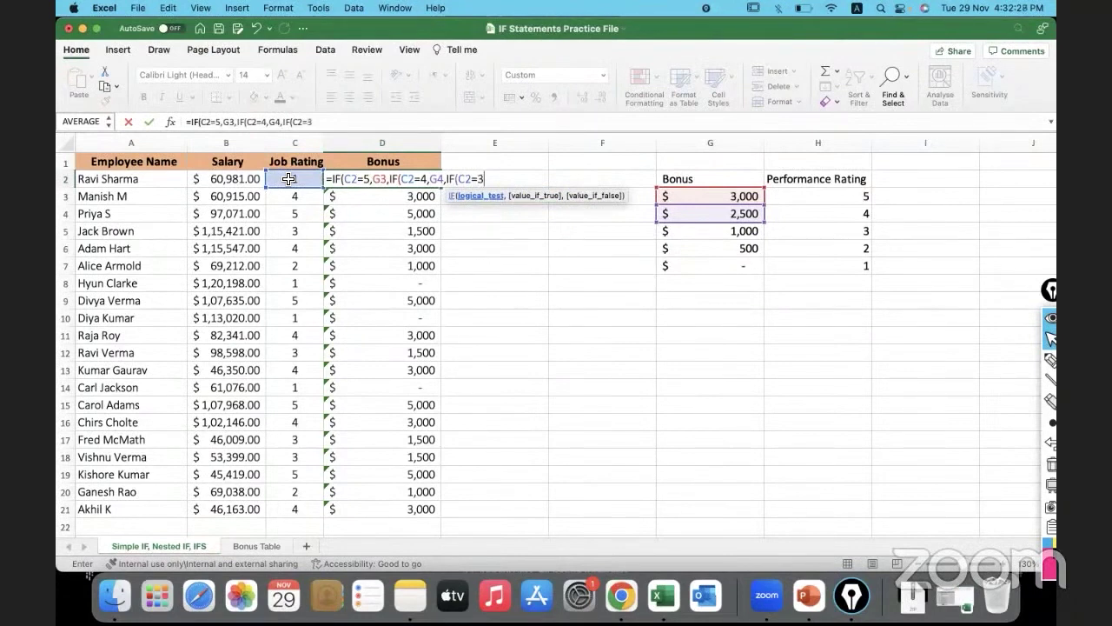
pyautogui.write('3,')
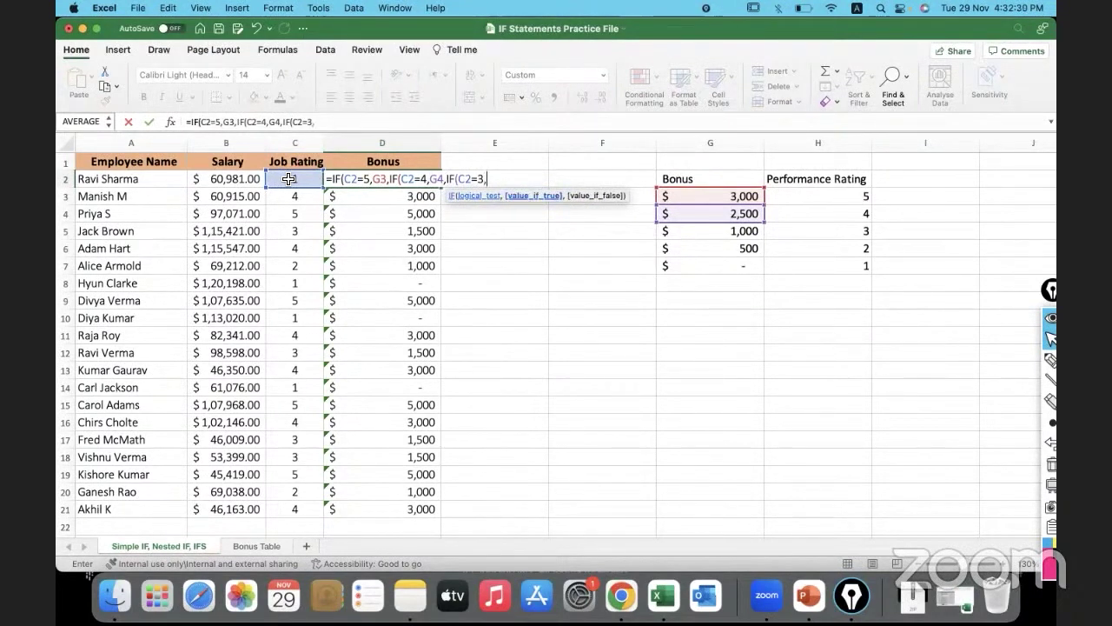
pyautogui.click(691, 235)
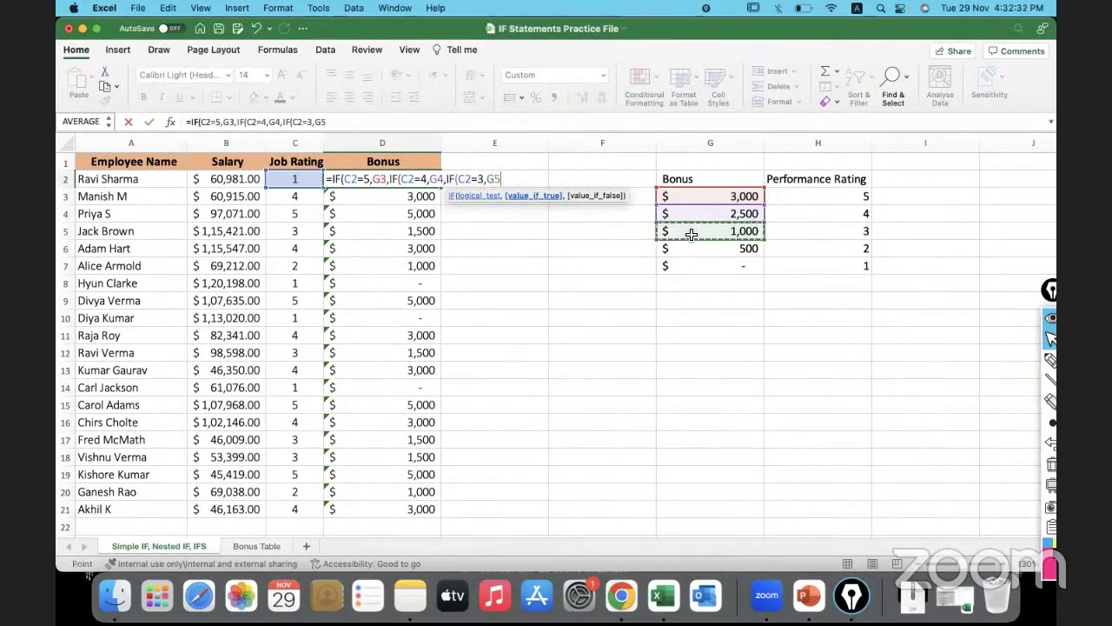
# Step: Nest a further IF in the D2 formula, testing C2=2 and returning the bonus in G6
pyautogui.write(',')
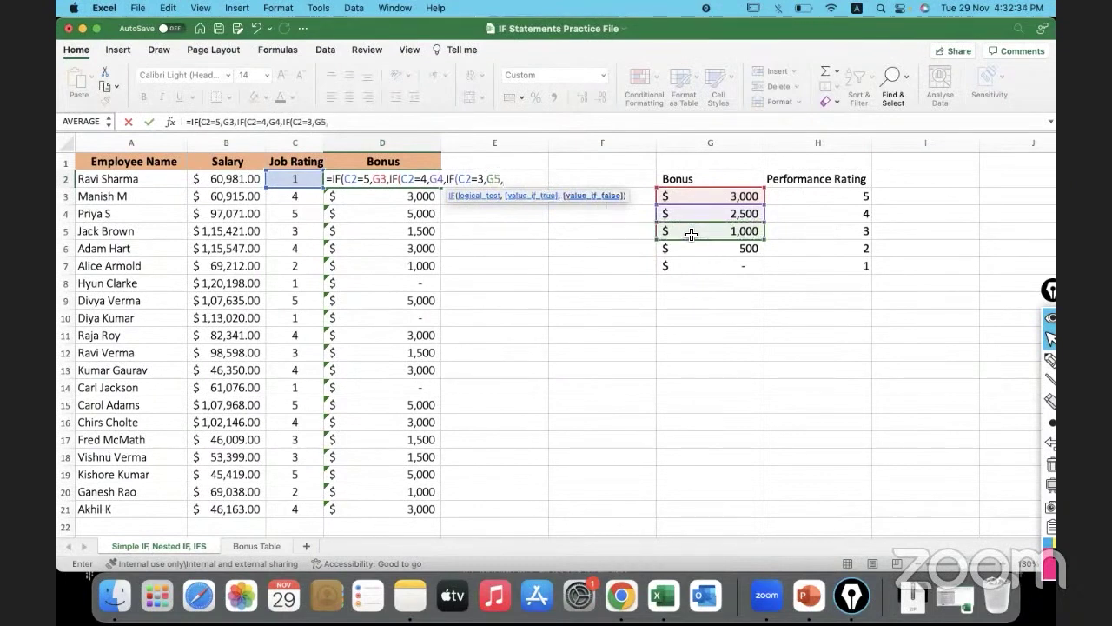
pyautogui.write('if')
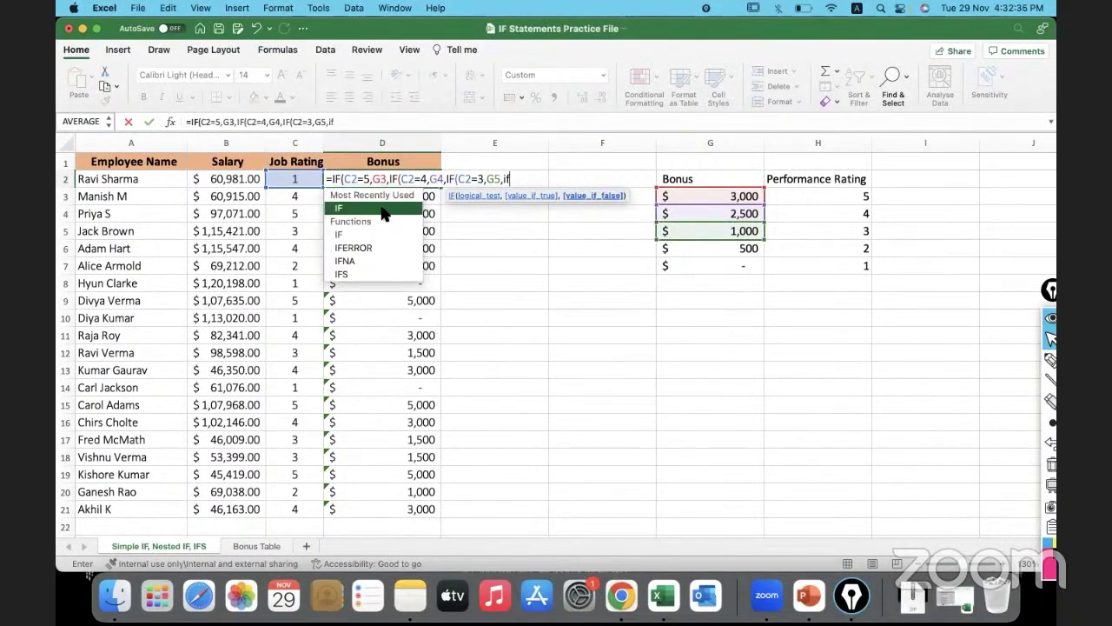
pyautogui.write('(c')
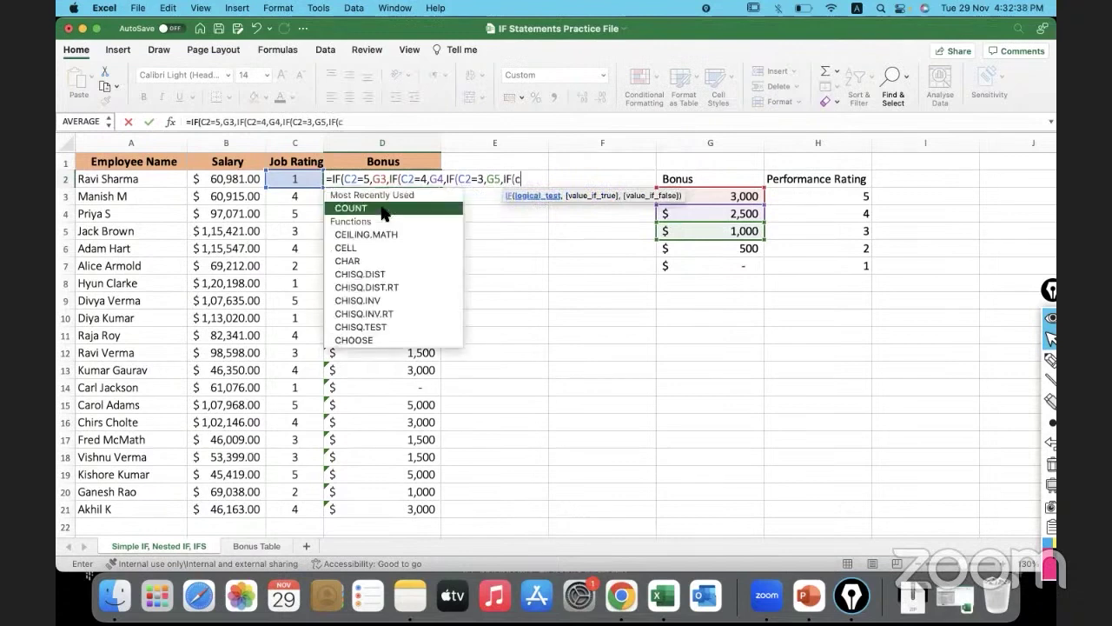
pyautogui.doubleClick(381, 208)
pyautogui.press('BackSpace')
pyautogui.press('BackSpace')
pyautogui.press('BackSpace')
pyautogui.press('BackSpace')
pyautogui.press('BackSpace')
pyautogui.press('BackSpace')
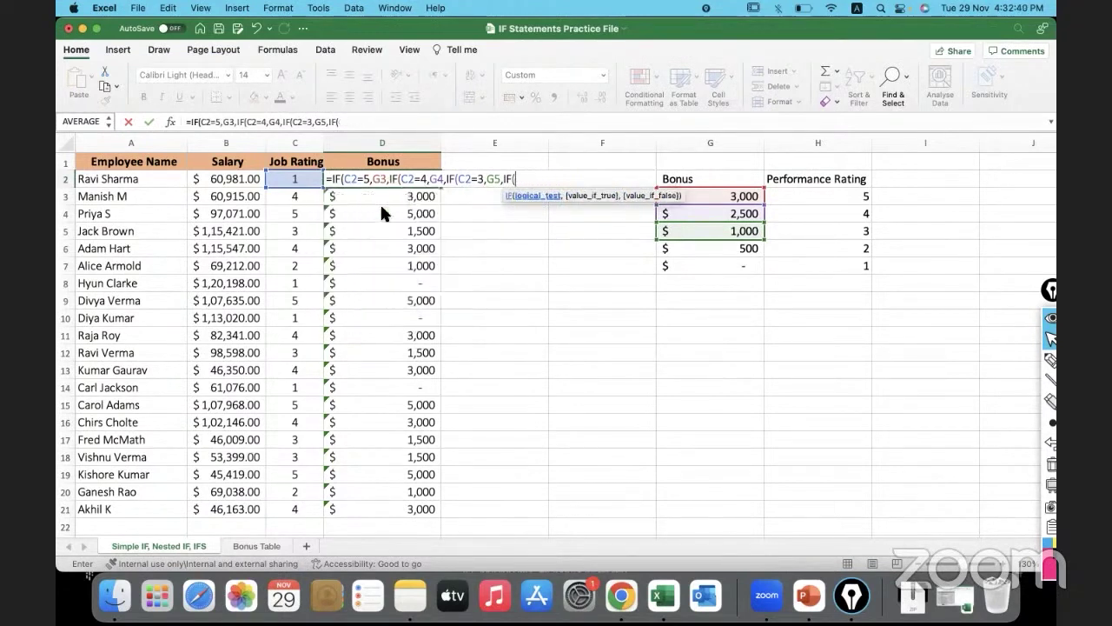
pyautogui.click(290, 178)
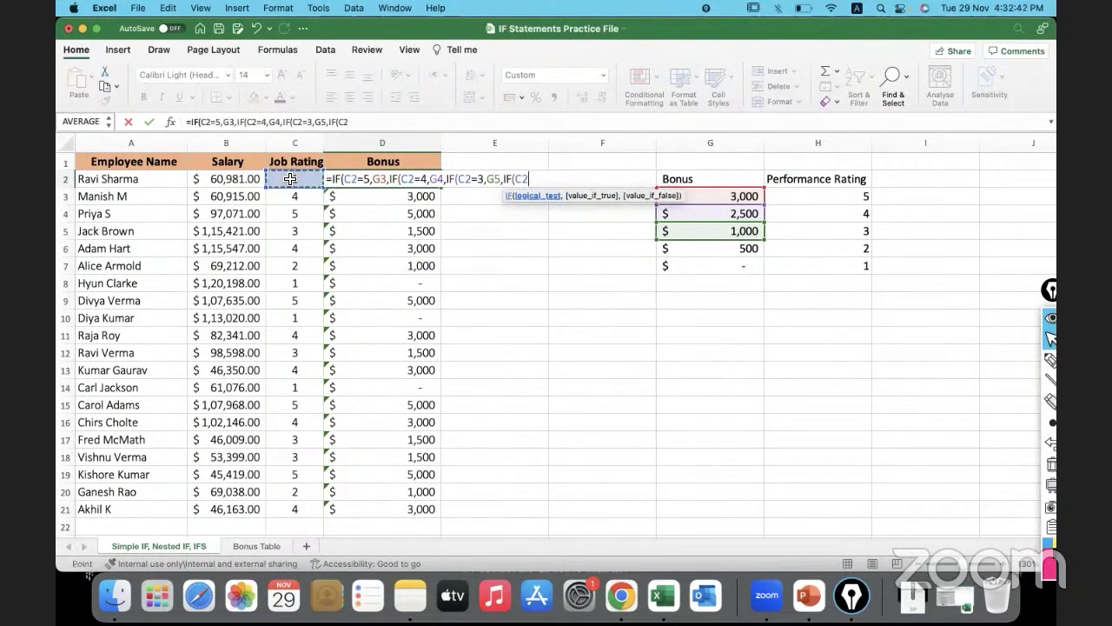
pyautogui.write('=2')
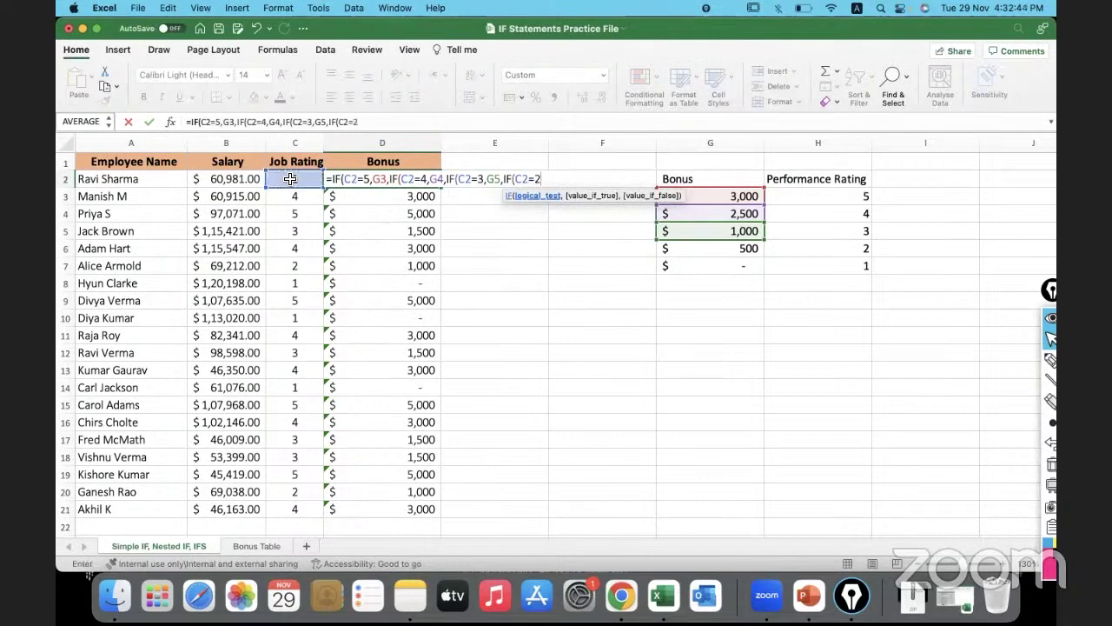
pyautogui.write(',')
pyautogui.click(695, 253)
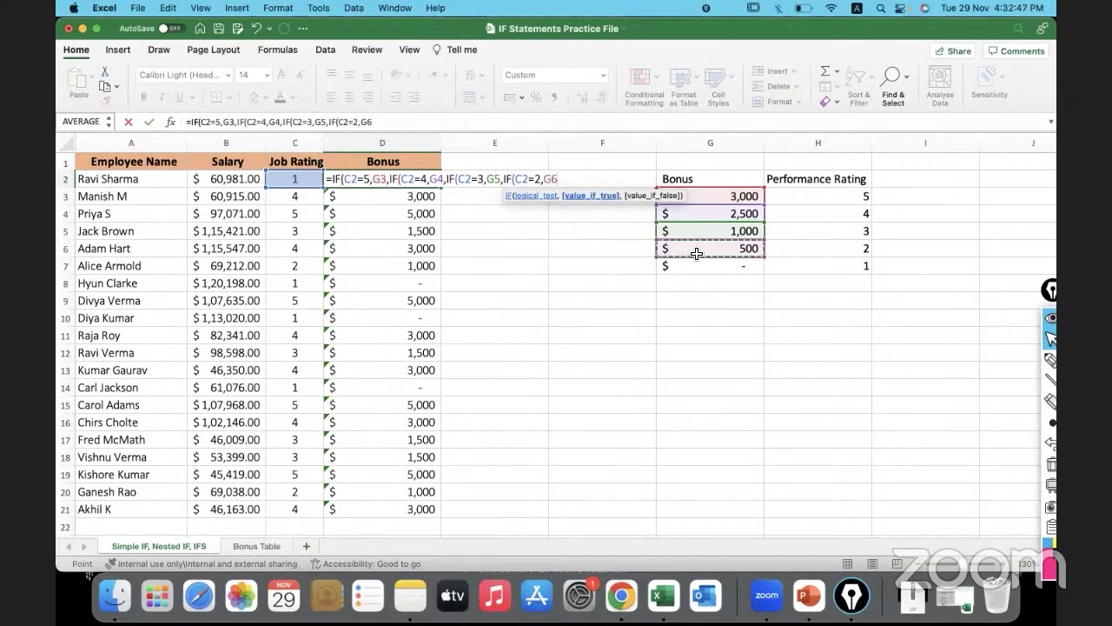
# Step: Use G7 as the final value if false, close all four nested IFs and enter the D2 formula
pyautogui.write(',')
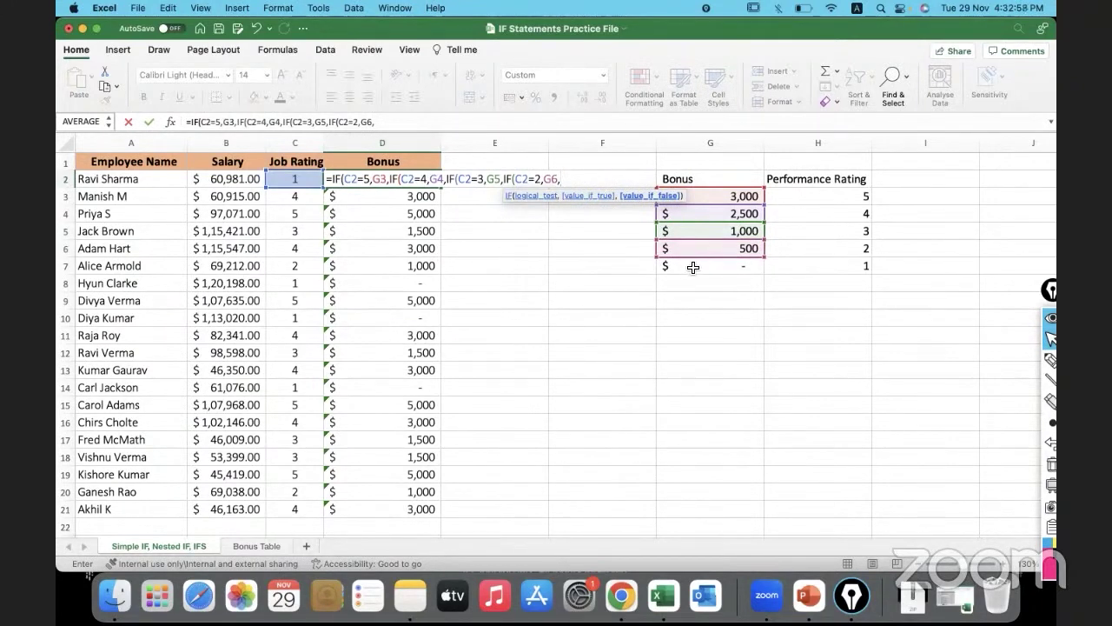
pyautogui.click(692, 269)
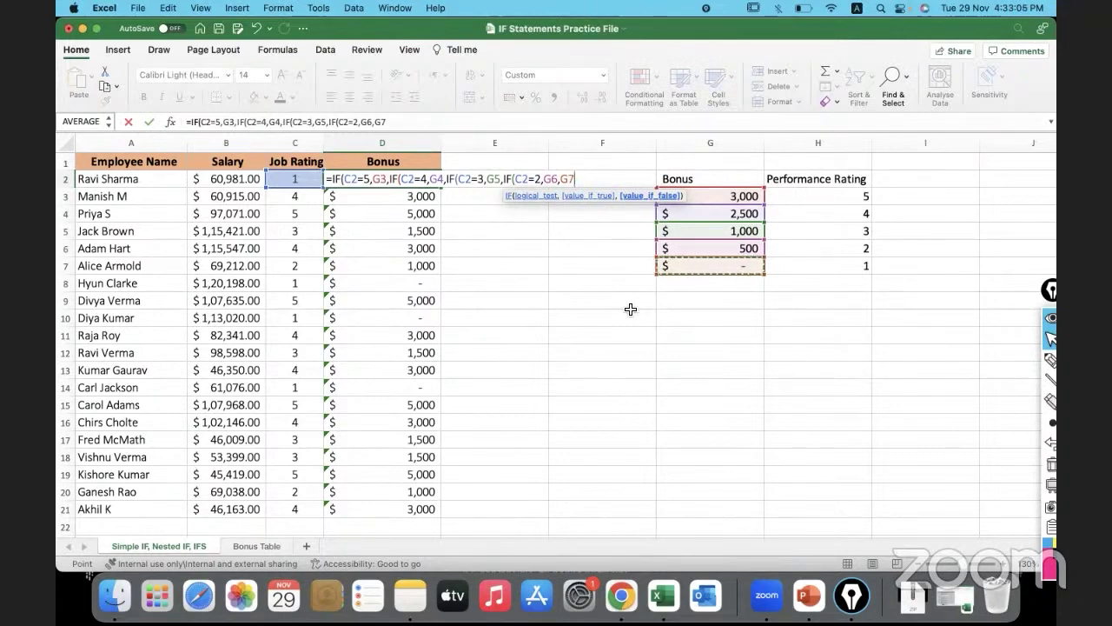
pyautogui.write('))')
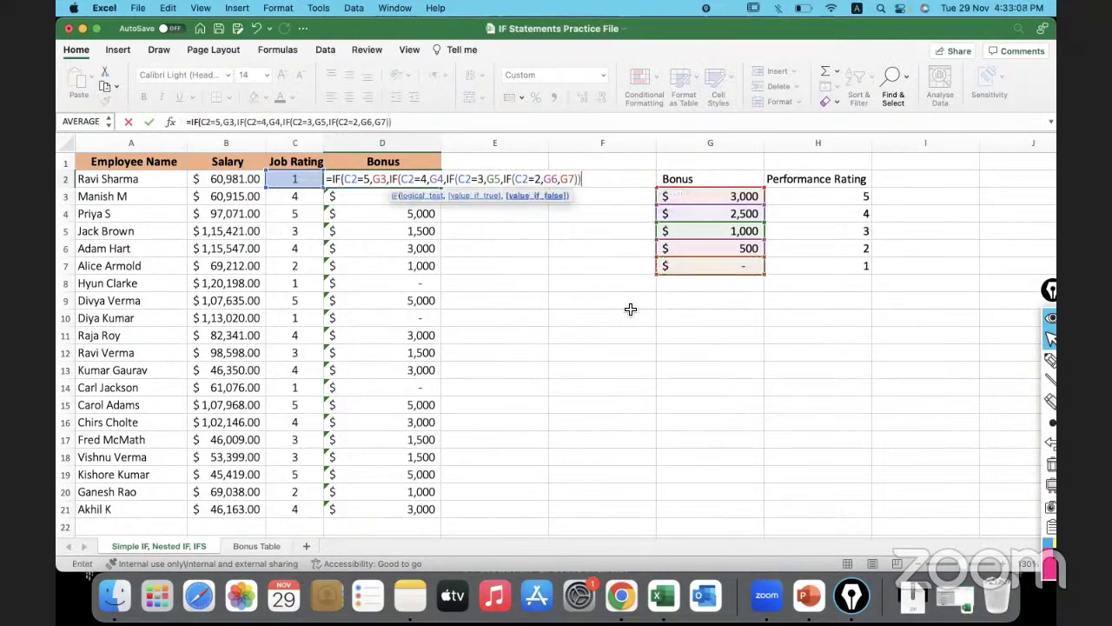
pyautogui.write('))')
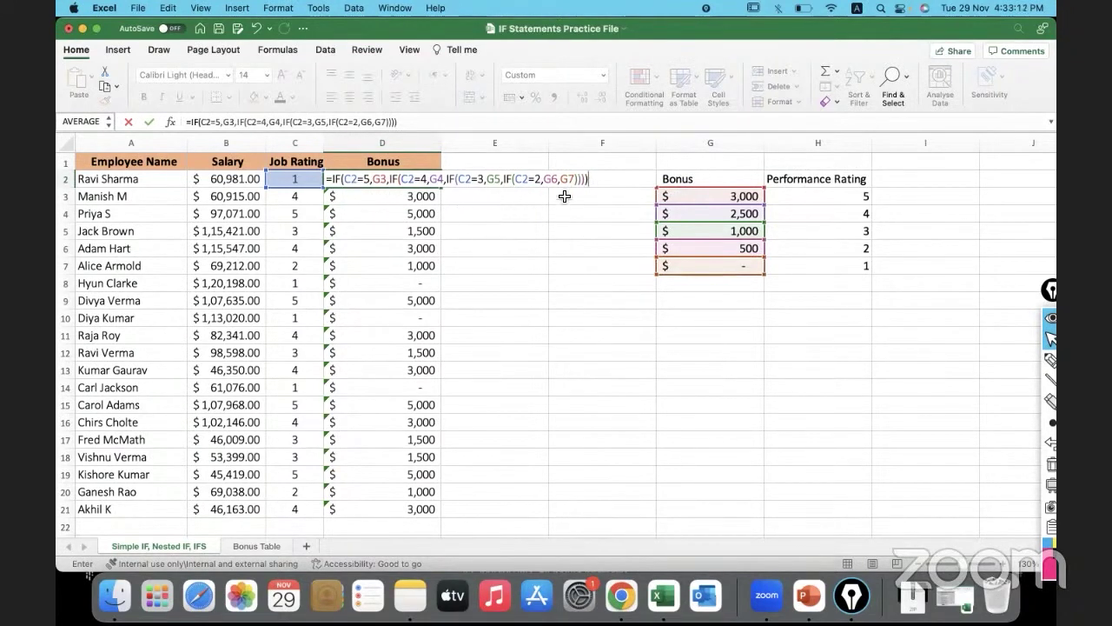
pyautogui.press('Return')
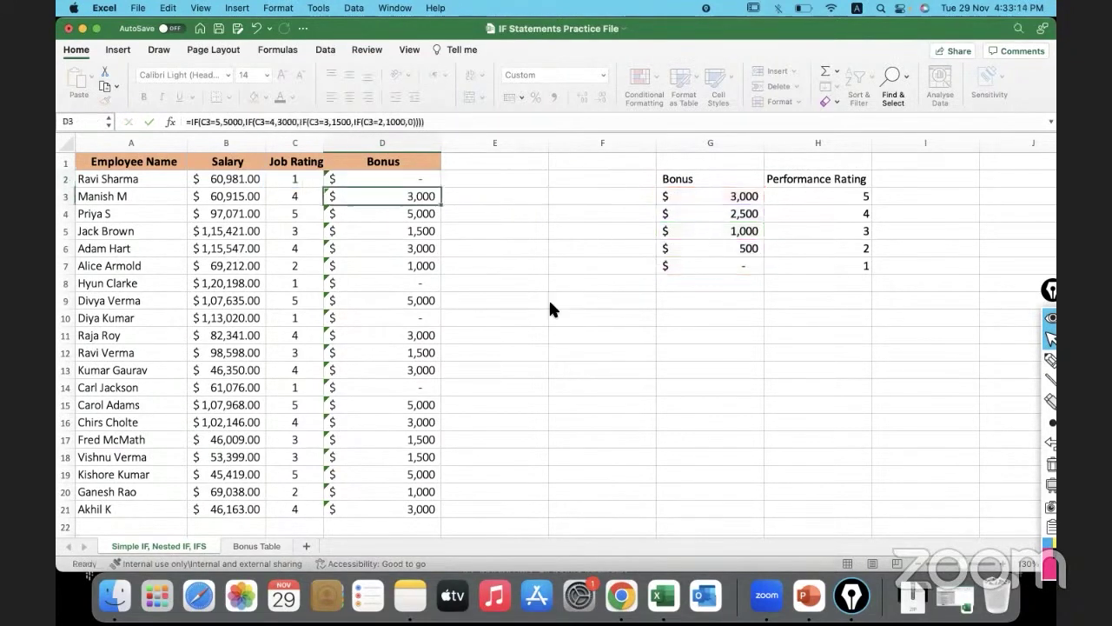
# Step: Check the D2 bonus against the job rating in C2 and fill the formula down the Bonus column to D21
pyautogui.click(399, 181)
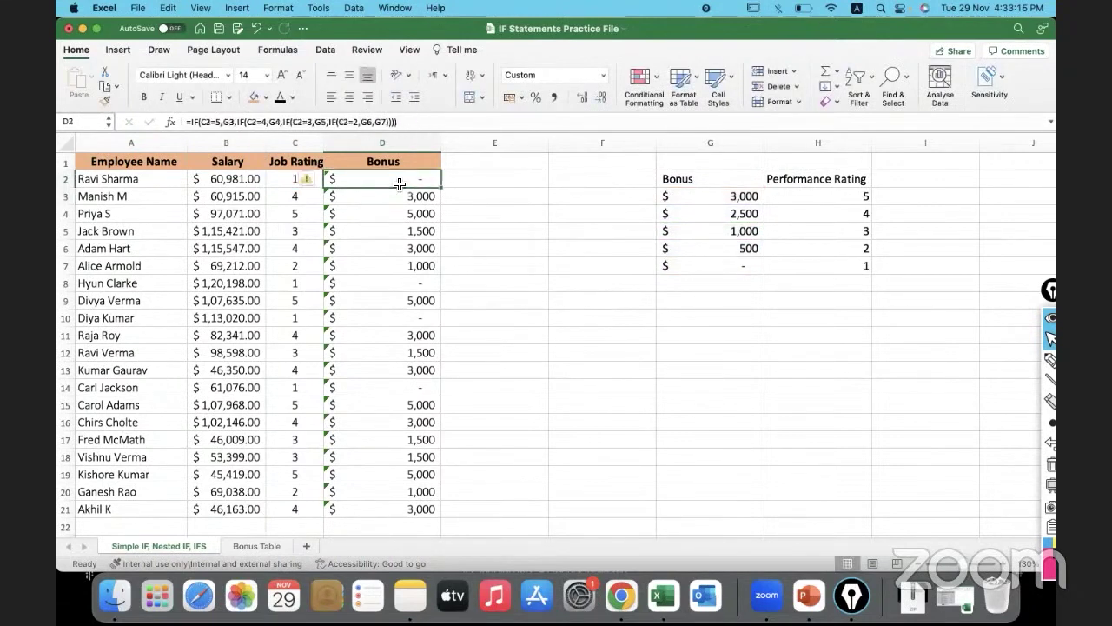
pyautogui.click(282, 185)
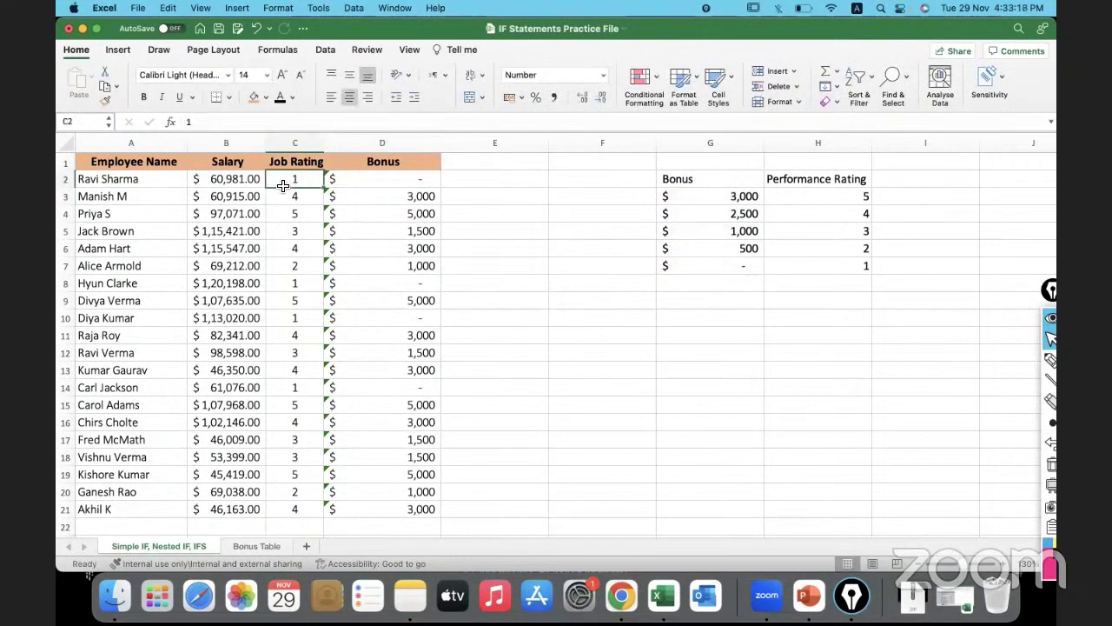
pyautogui.click(383, 183)
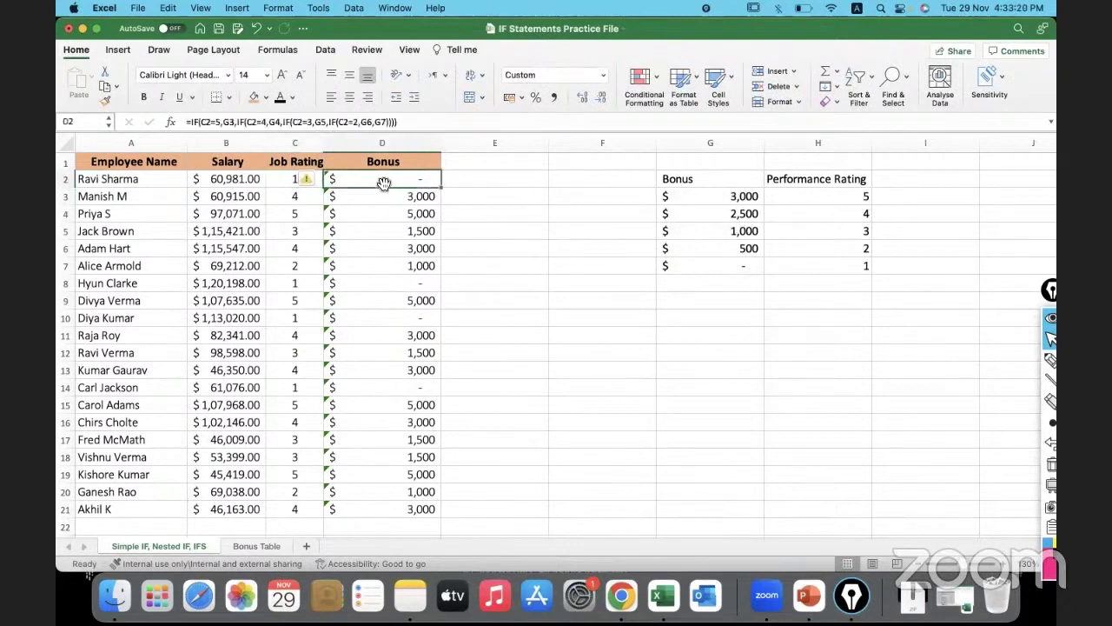
pyautogui.doubleClick(441, 187)
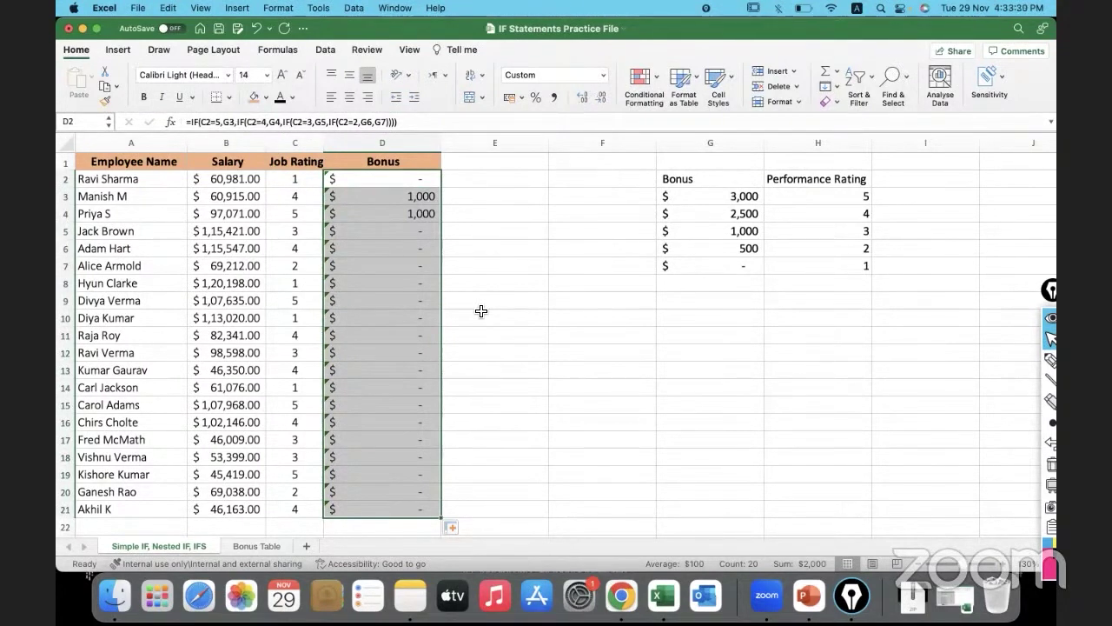
# Step: Inspect the bonus table references in the copied D3 formula, especially its first bonus reference, and compare them with D2
pyautogui.click(371, 199)
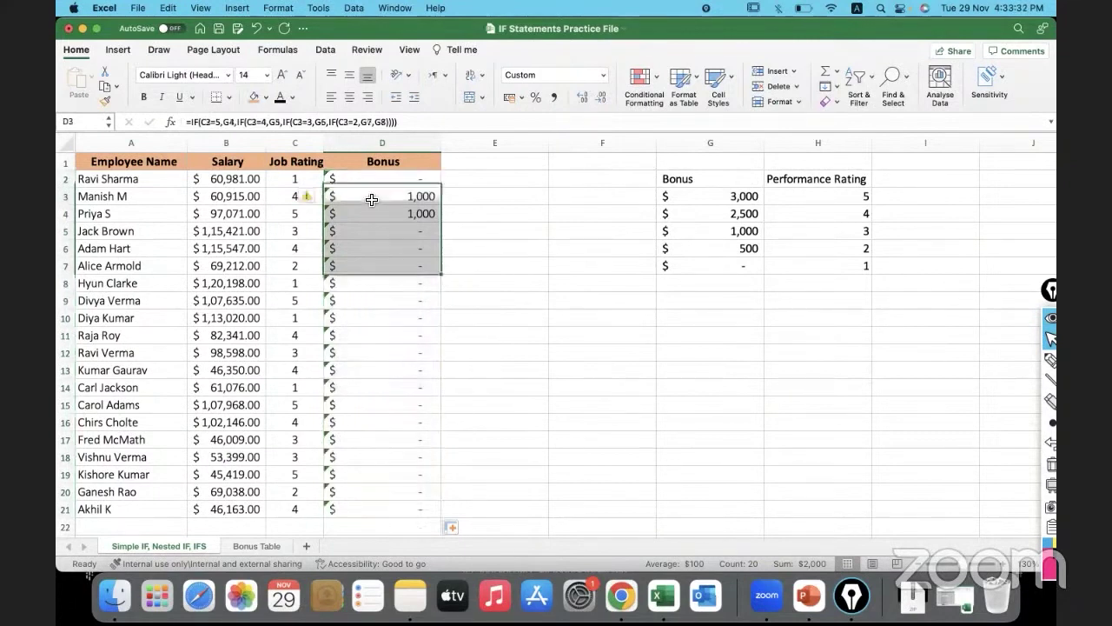
pyautogui.doubleClick(371, 200)
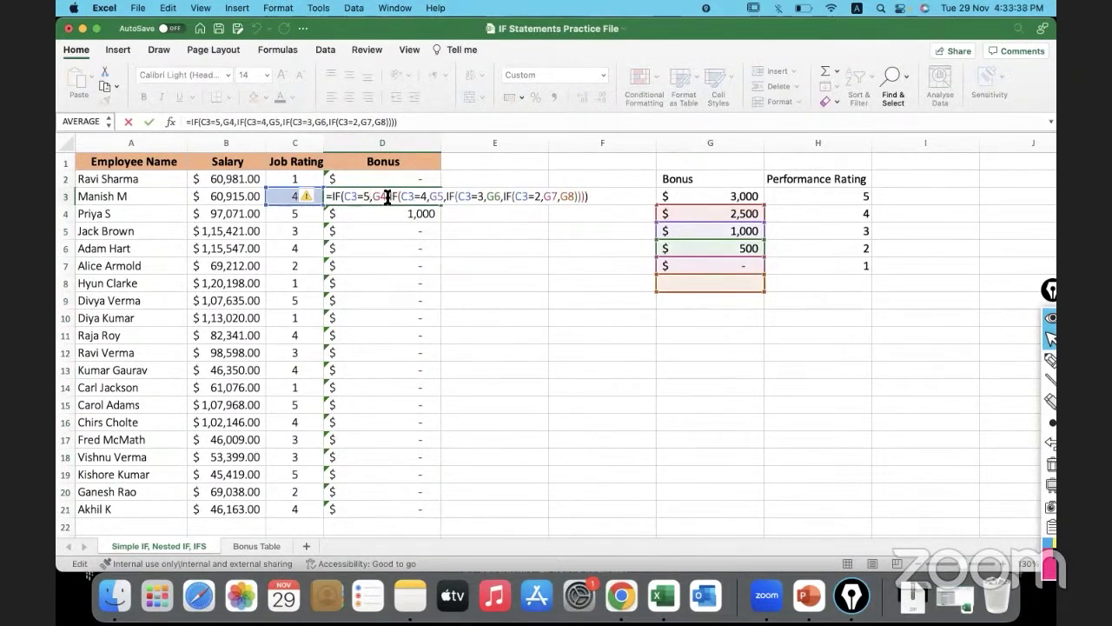
pyautogui.doubleClick(377, 196)
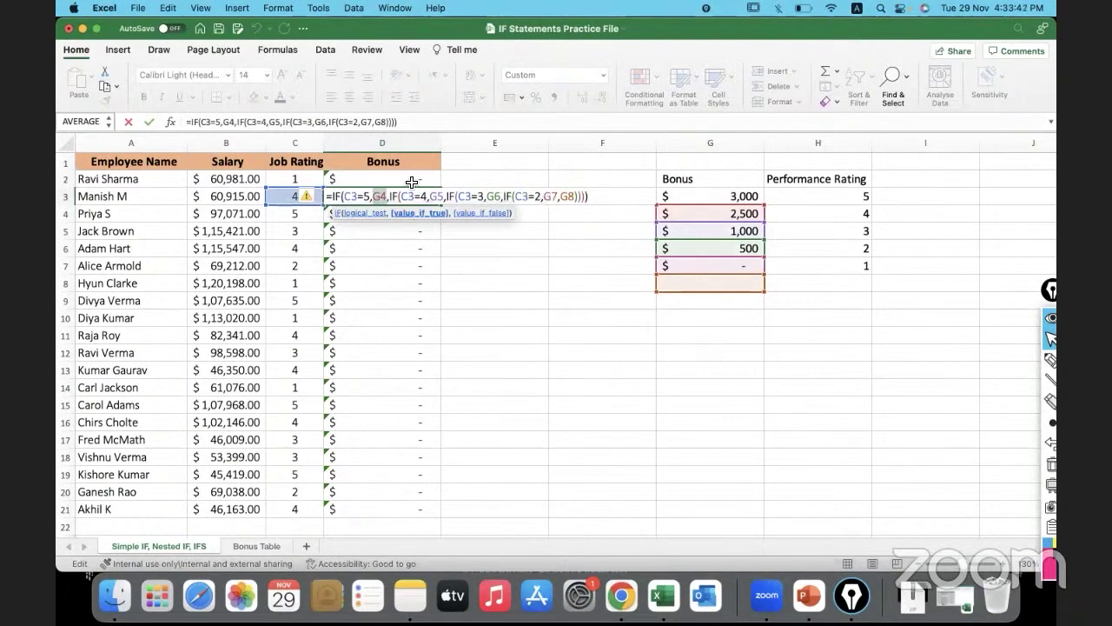
pyautogui.hotkey('ctrl', 'Return')
pyautogui.click(412, 180)
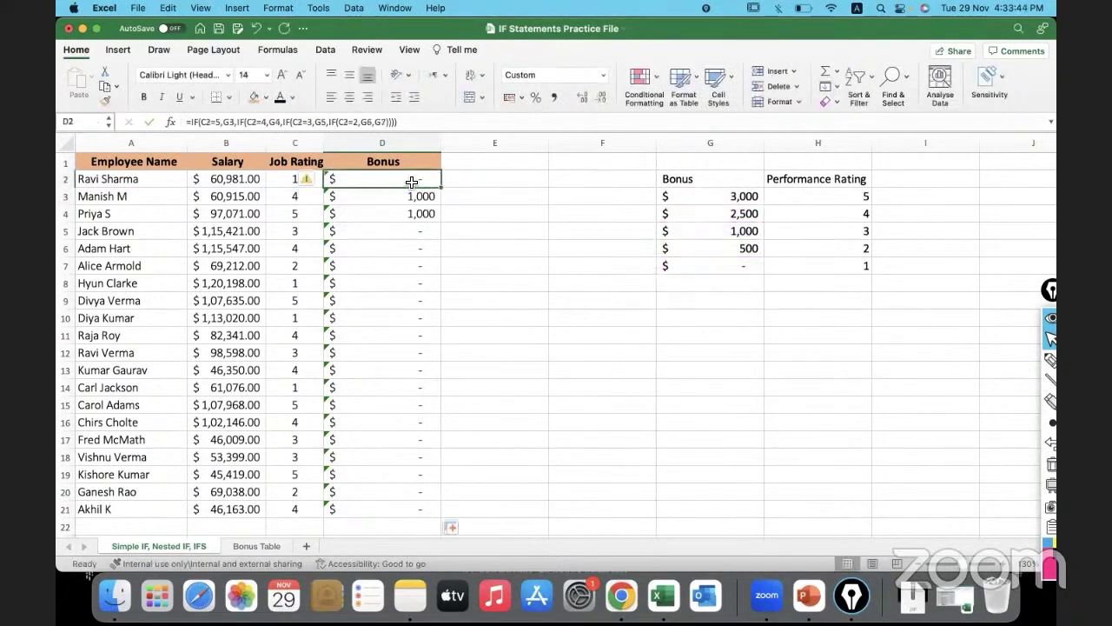
# Step: Compare the first bonus reference in the D2, D3 and D8 formulas with the bonus table in column G
pyautogui.doubleClick(226, 121)
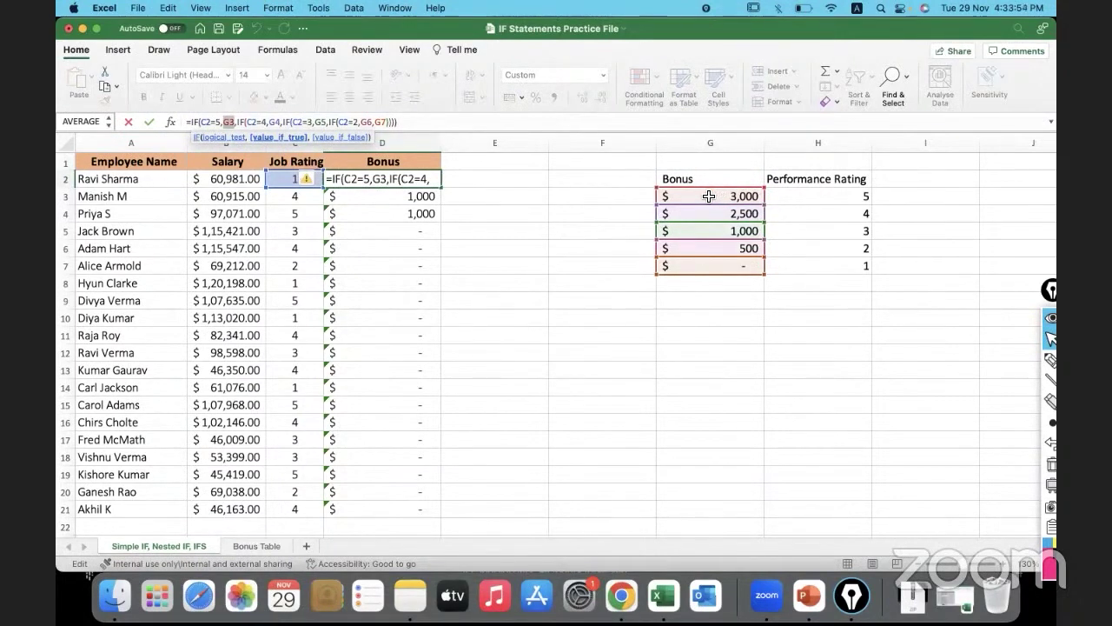
pyautogui.hotkey('ctrl', 'Return')
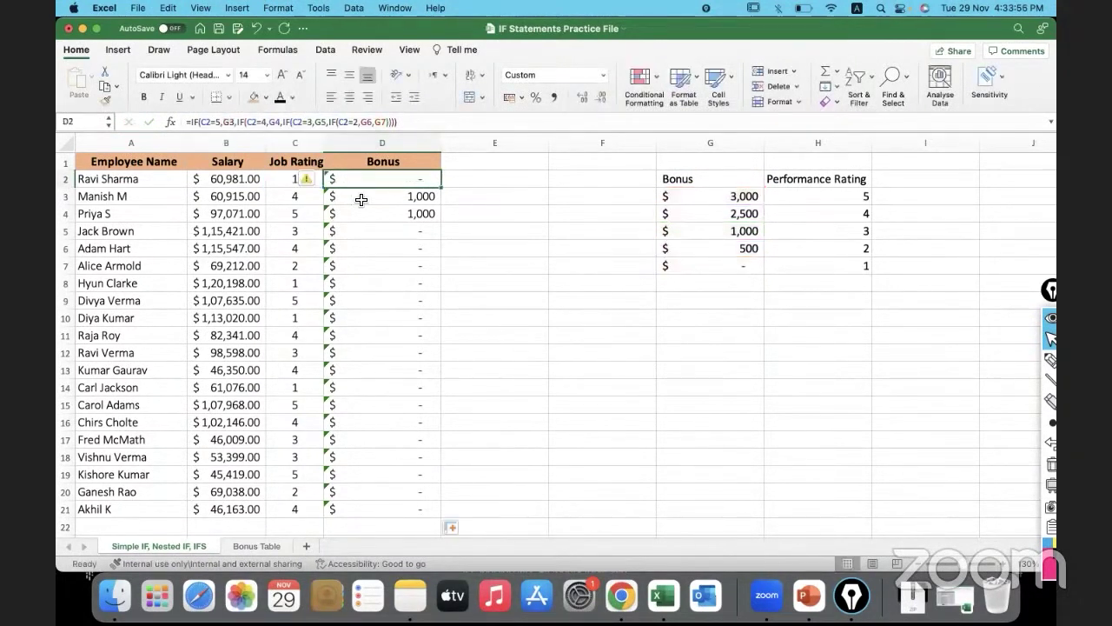
pyautogui.click(361, 199)
pyautogui.doubleClick(228, 122)
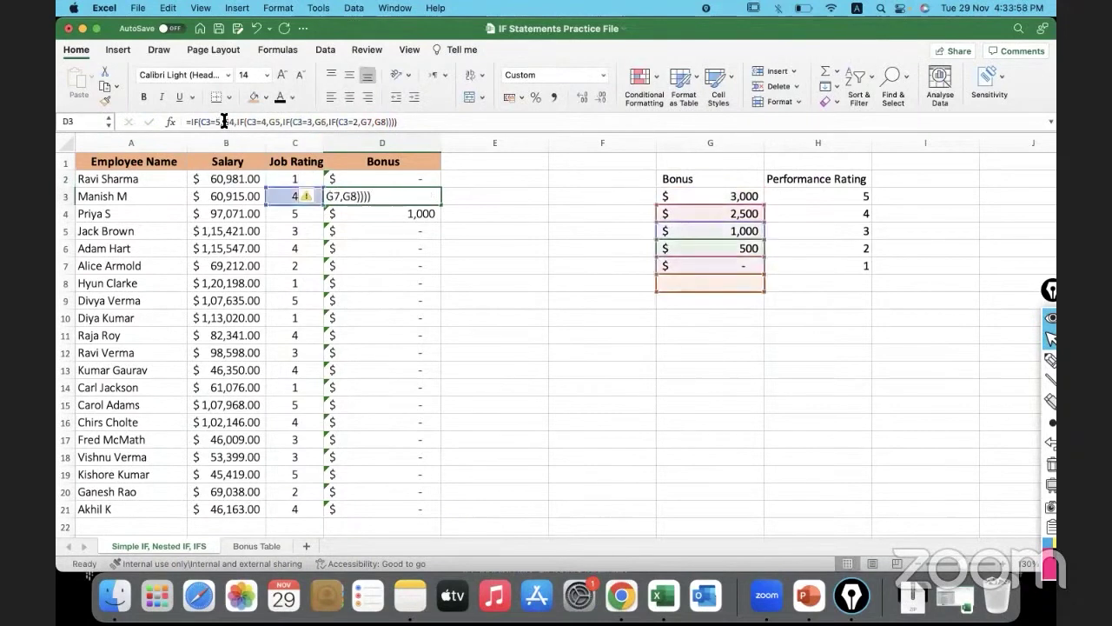
pyautogui.click(386, 287)
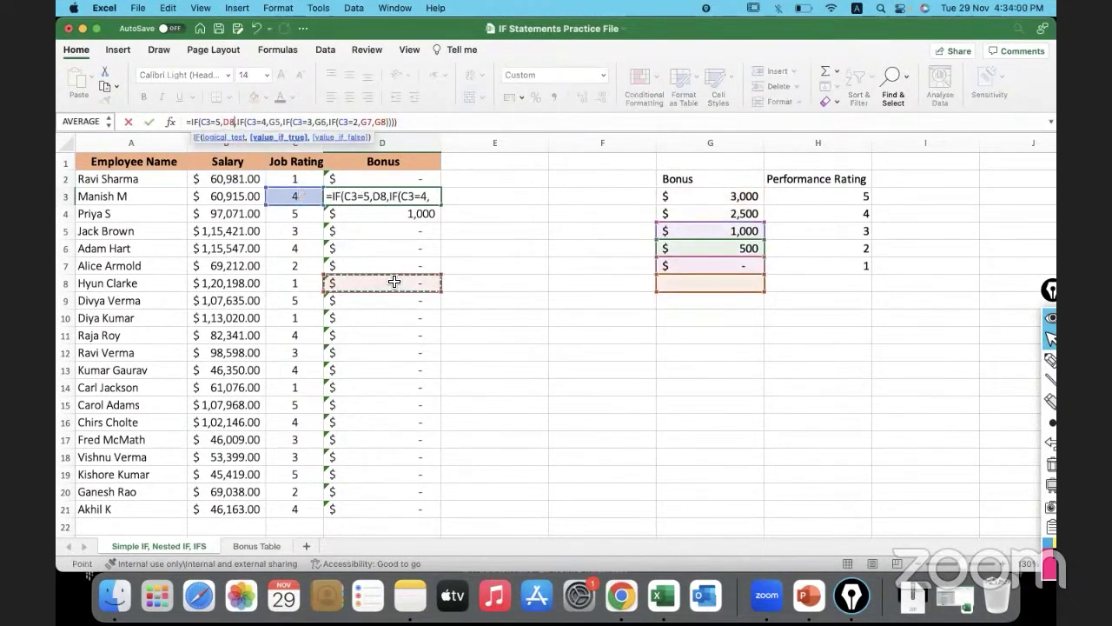
pyautogui.press('Escape')
pyautogui.click(372, 285)
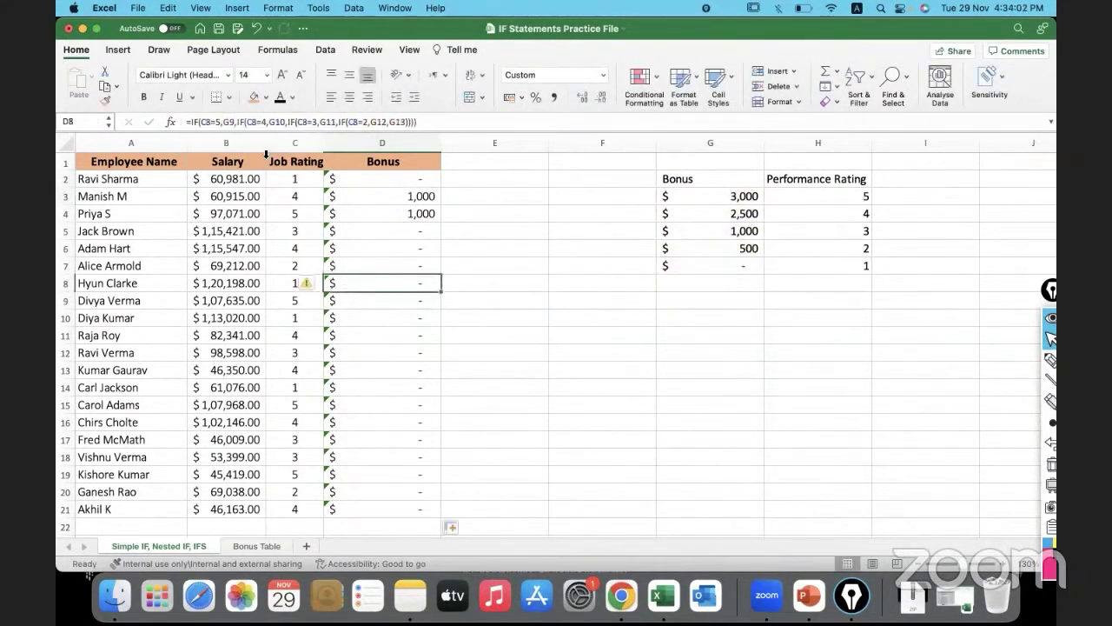
pyautogui.doubleClick(222, 122)
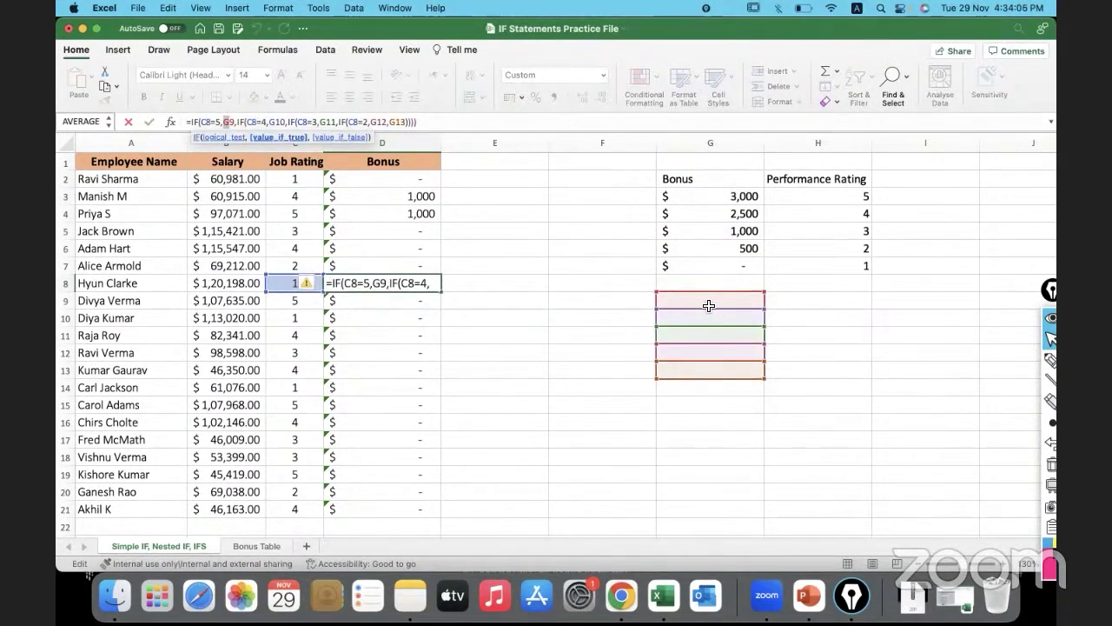
pyautogui.press('Escape')
pyautogui.click(539, 318)
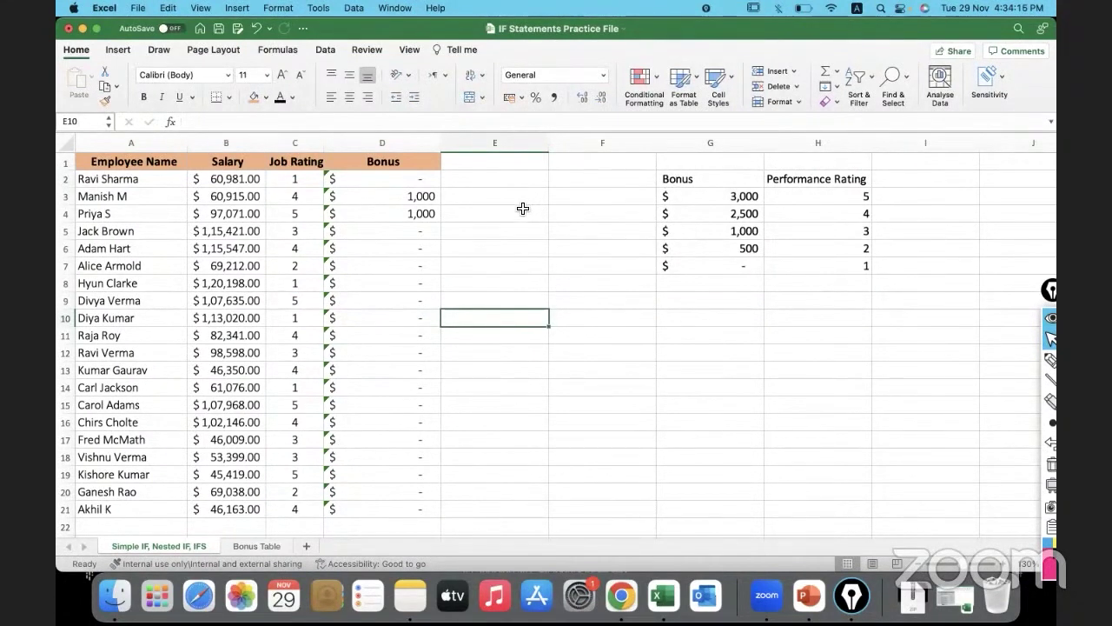
# Step: Check the D2 formula and the D3 copy against the rating 5 bonus cell G3
pyautogui.click(393, 181)
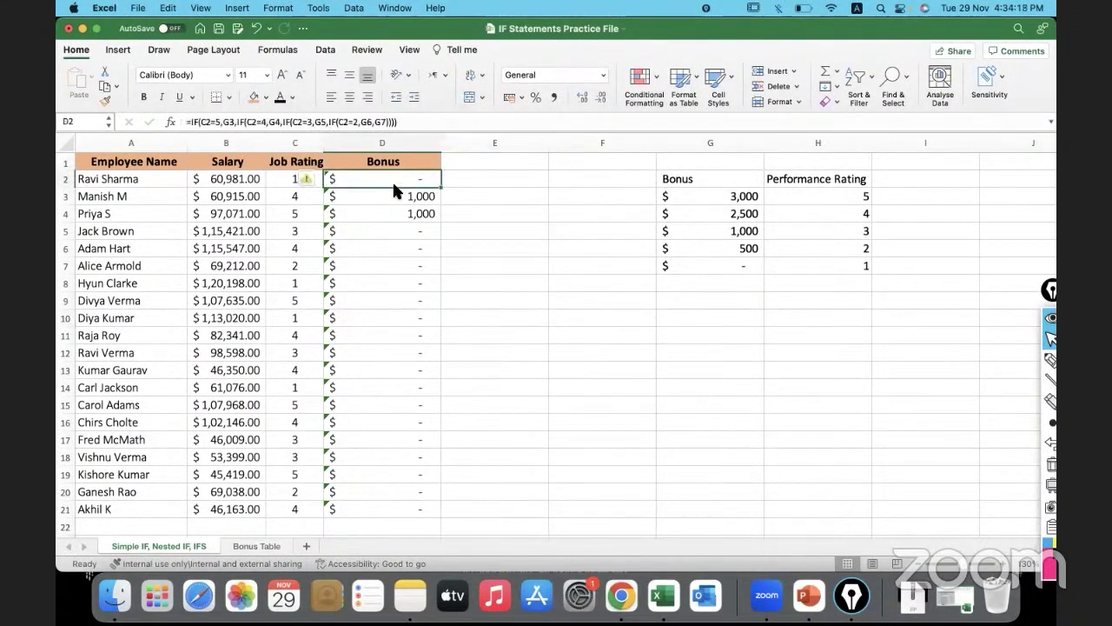
pyautogui.click(720, 200)
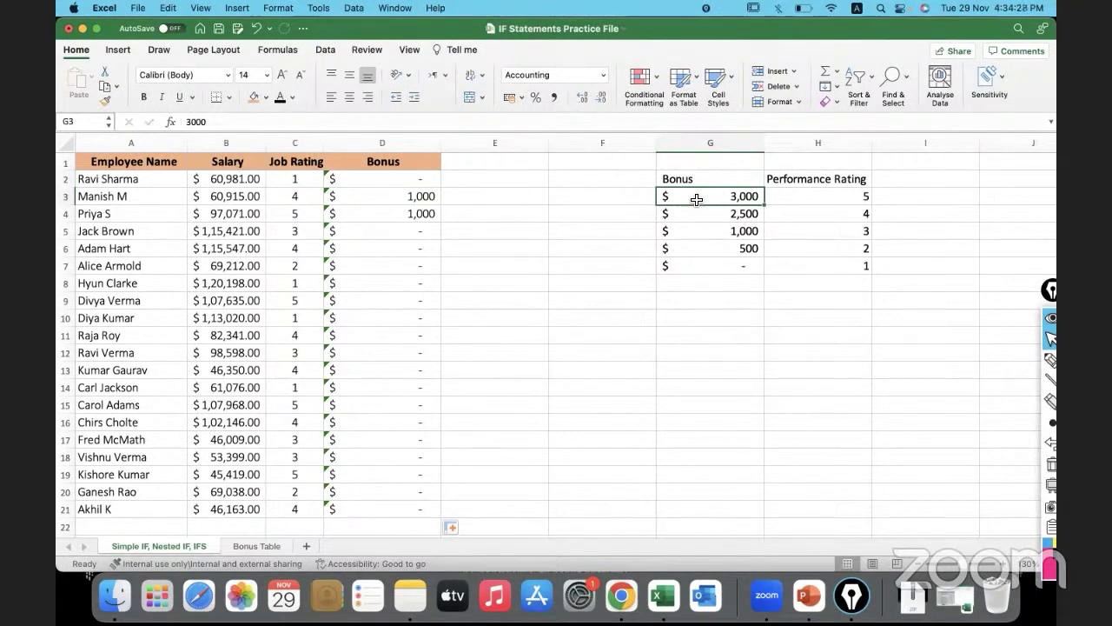
pyautogui.click(390, 196)
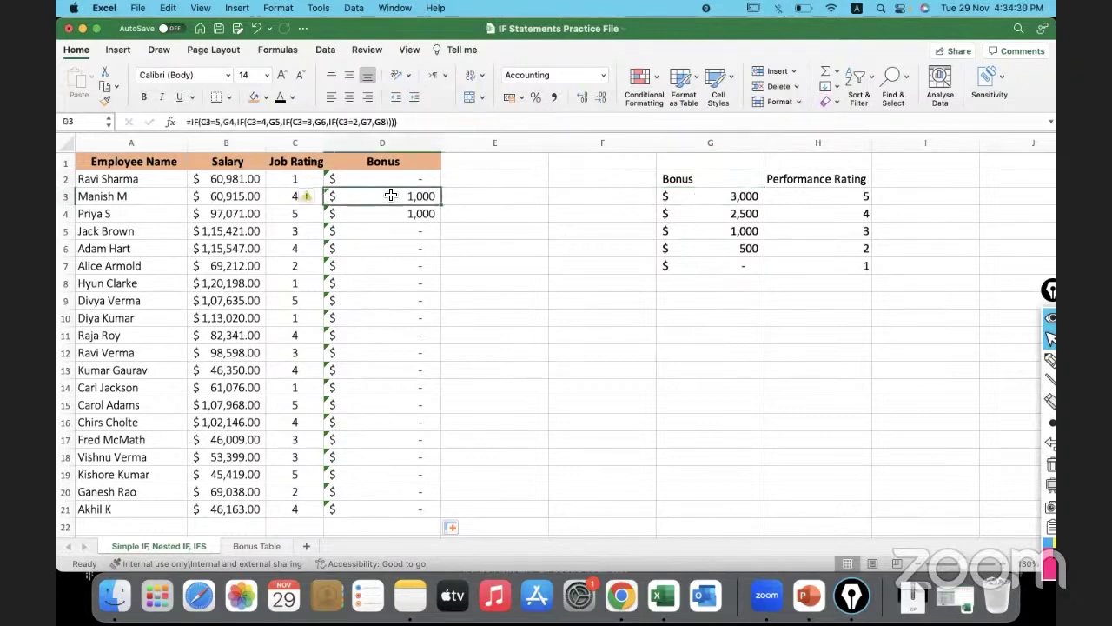
# Step: Make the bonus references G3, G4, G5 and G6 in the D2 formula absolute, starting with $G$3
pyautogui.click(385, 176)
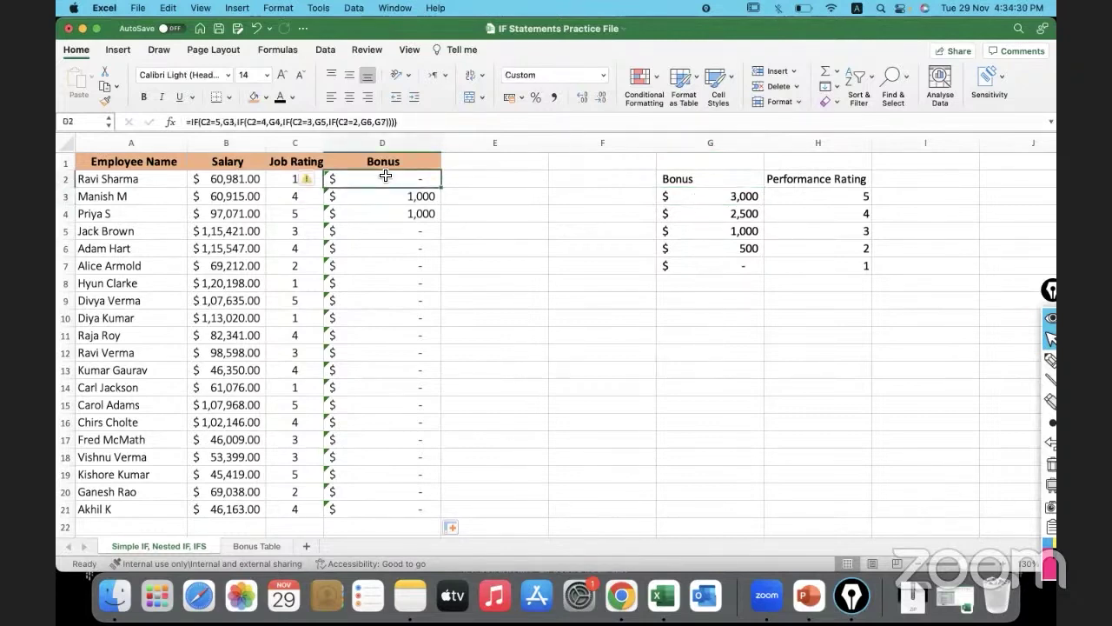
pyautogui.click(231, 123)
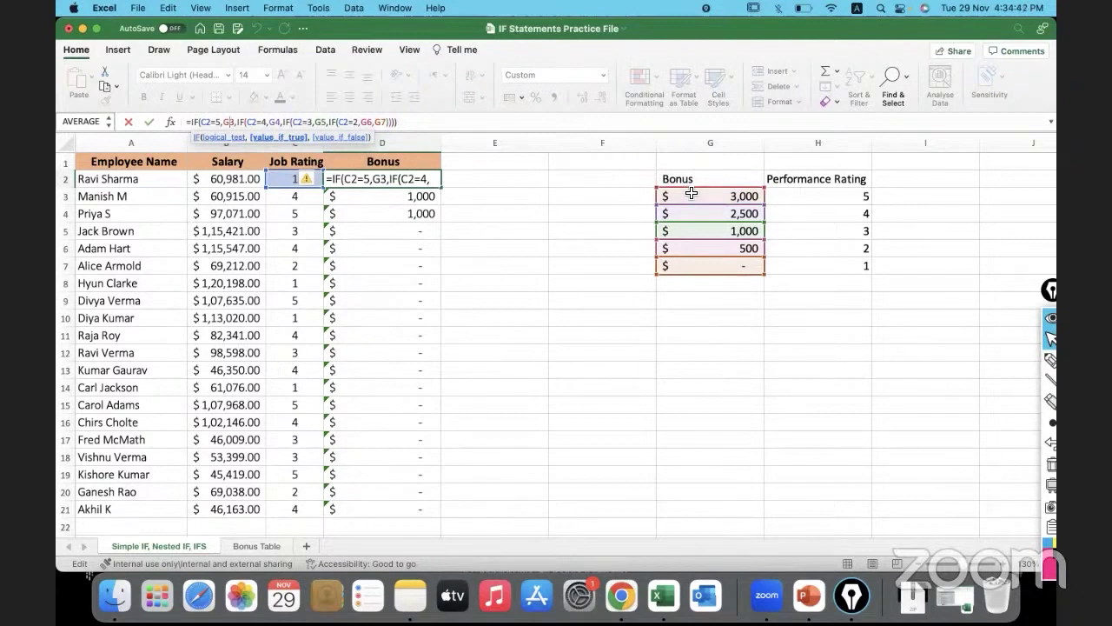
pyautogui.press('F4')
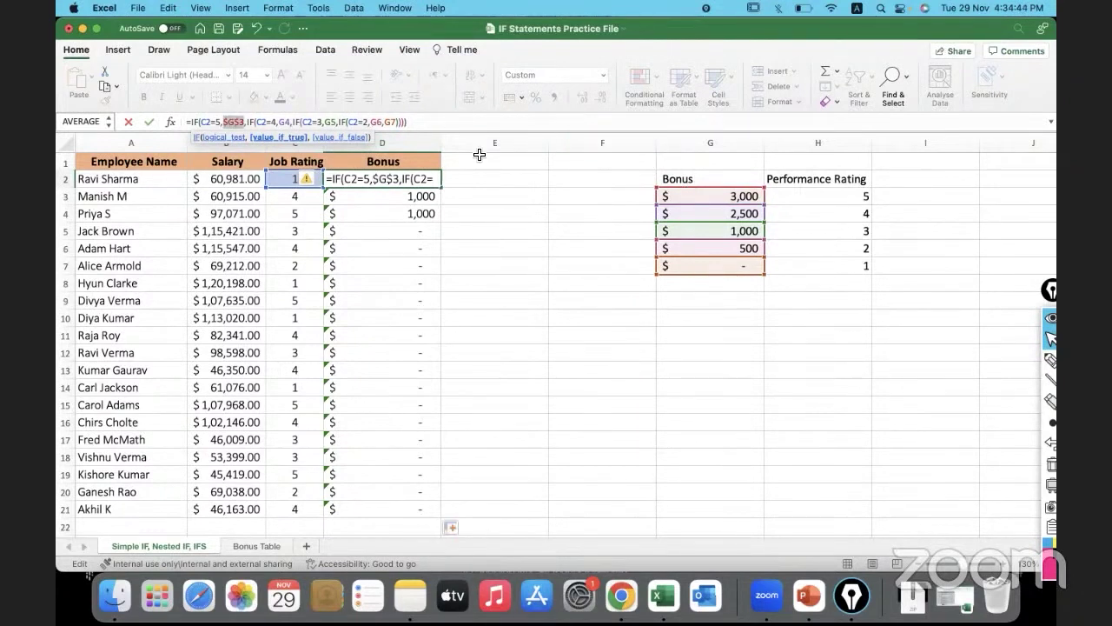
pyautogui.click(282, 122)
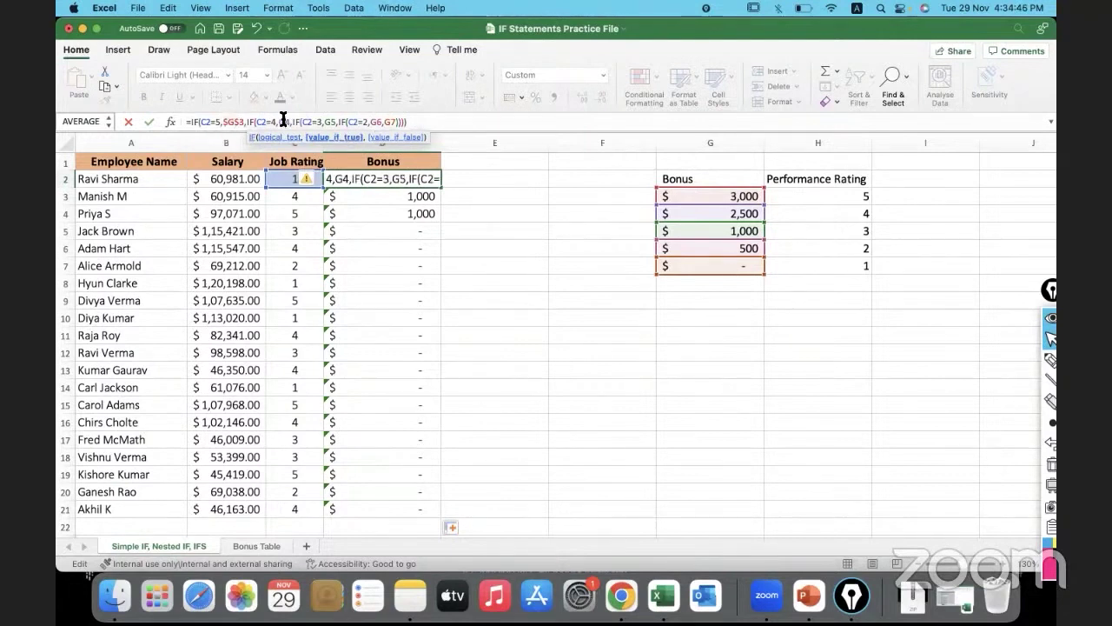
pyautogui.press('F4')
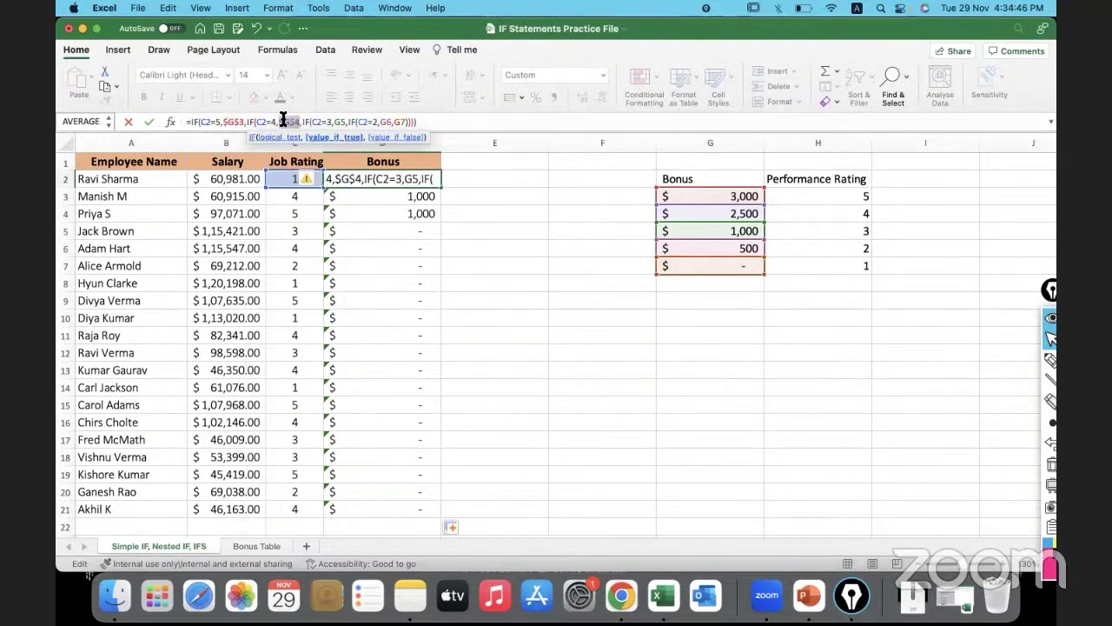
pyautogui.click(339, 123)
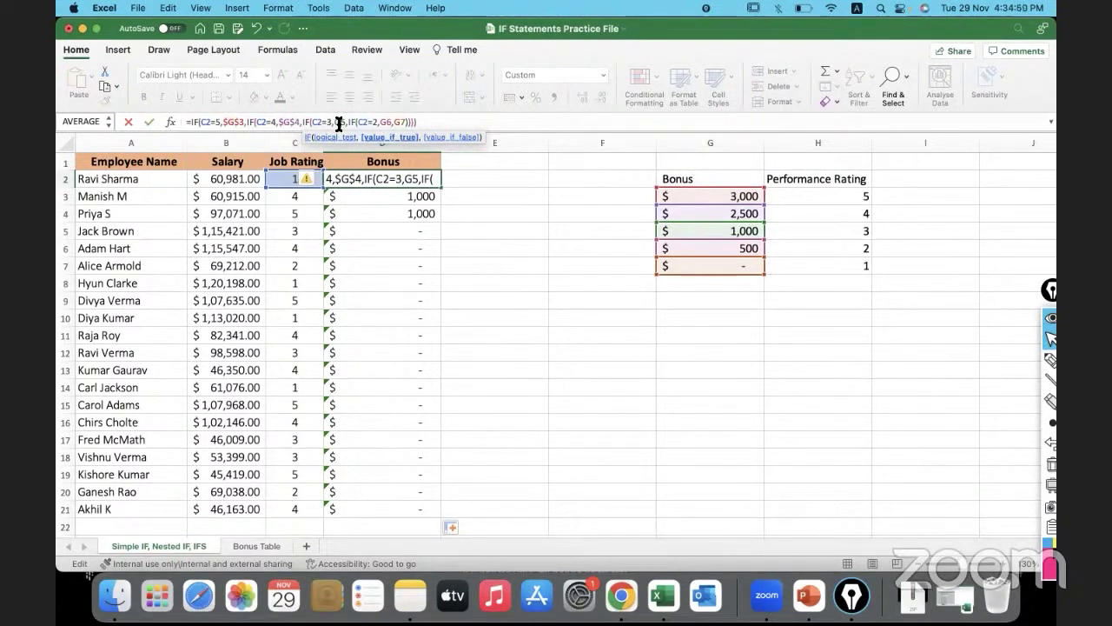
pyautogui.press('F4')
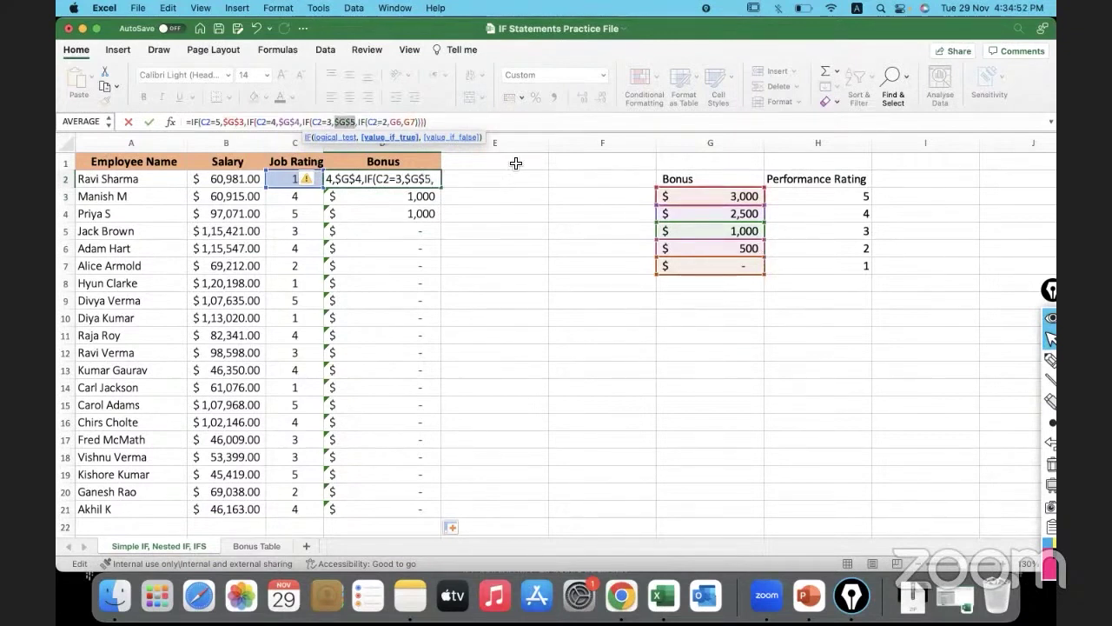
pyautogui.click(397, 122)
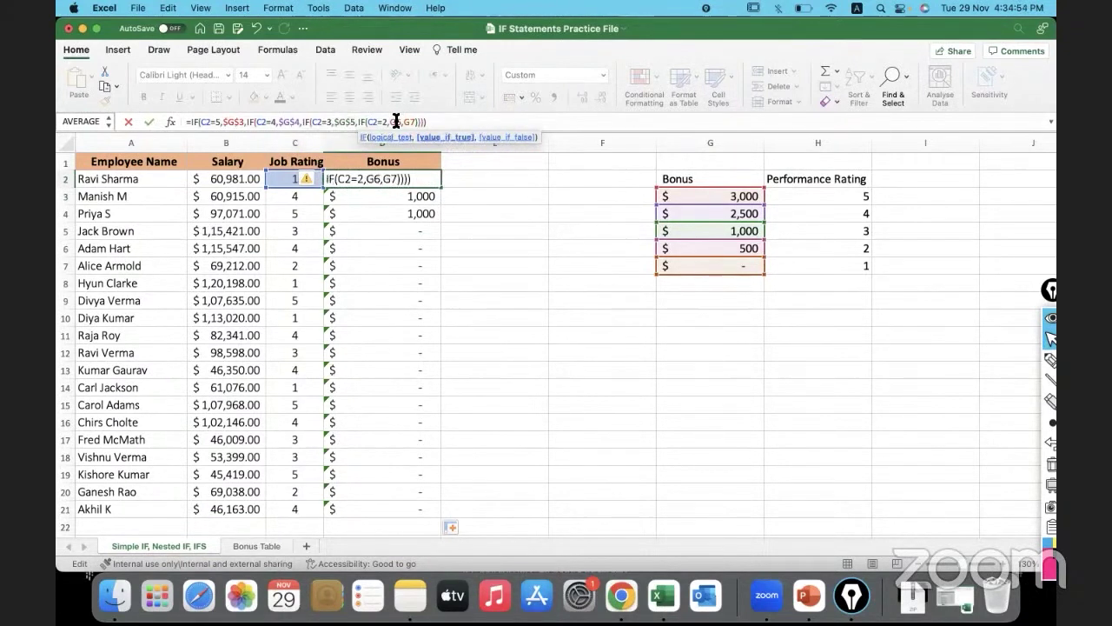
pyautogui.press('F4')
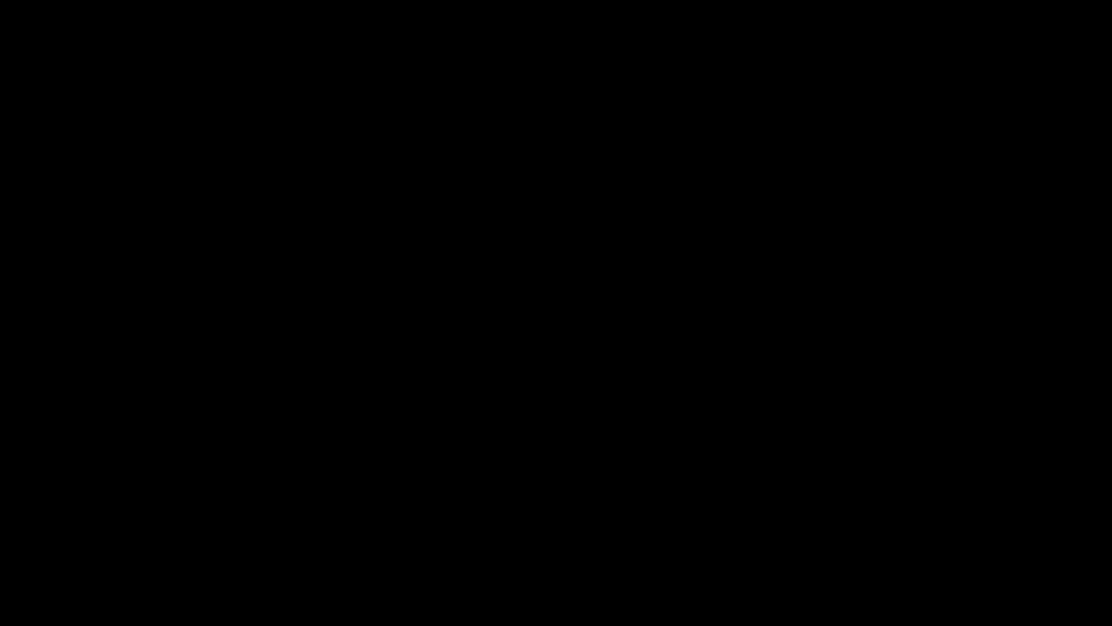